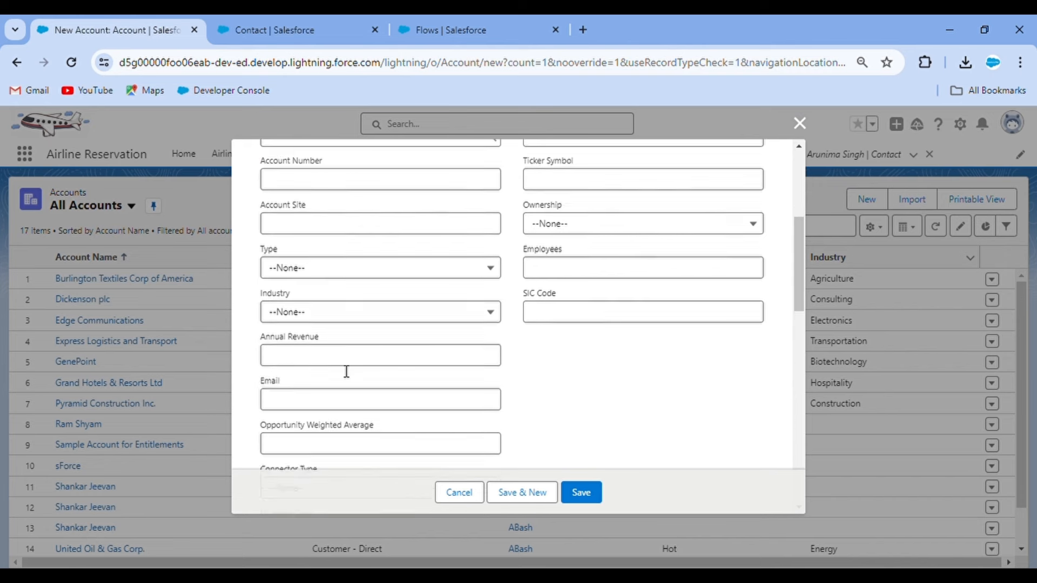
Enter the account name in the new account form and save the account
{"action": "scroll", "coordinate": [344, 370], "scroll_direction": "up", "scroll_amount": 6}
{"action": "left_click", "coordinate": [308, 352]}
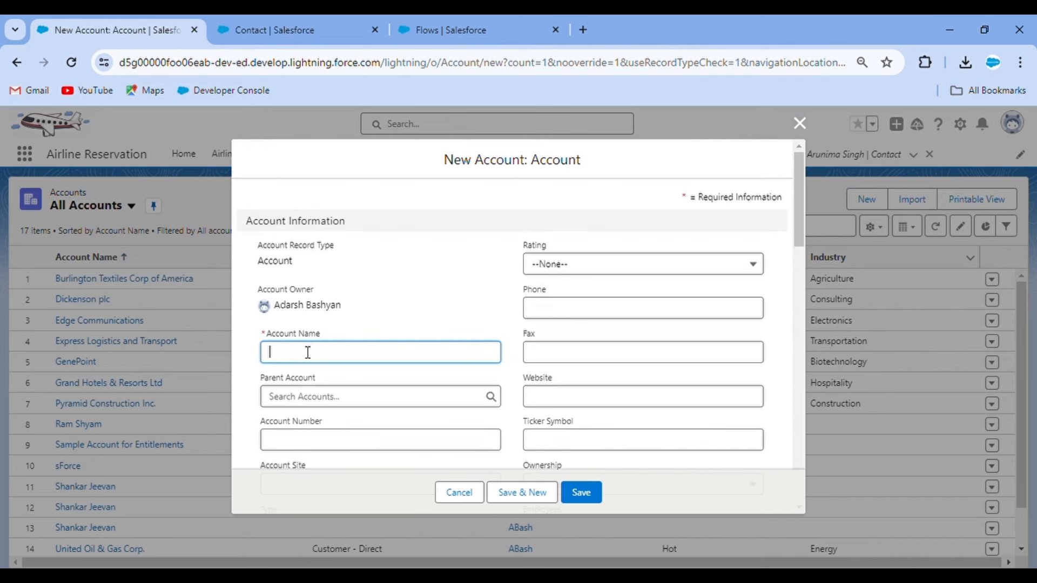
{"action": "type", "text": "Aman"}
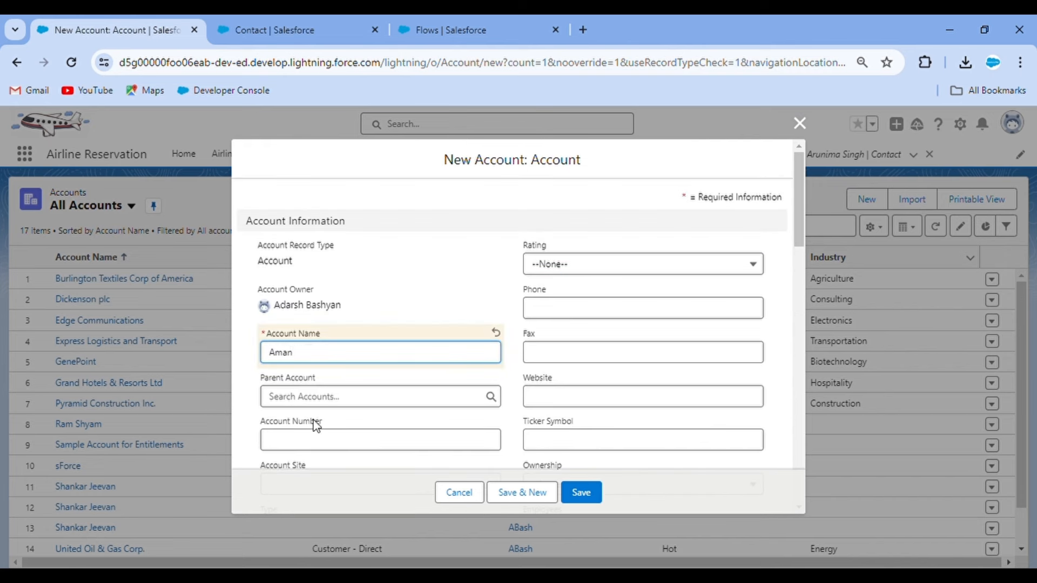
{"action": "type", "text": " Rastogi"}
{"action": "left_click", "coordinate": [588, 499]}
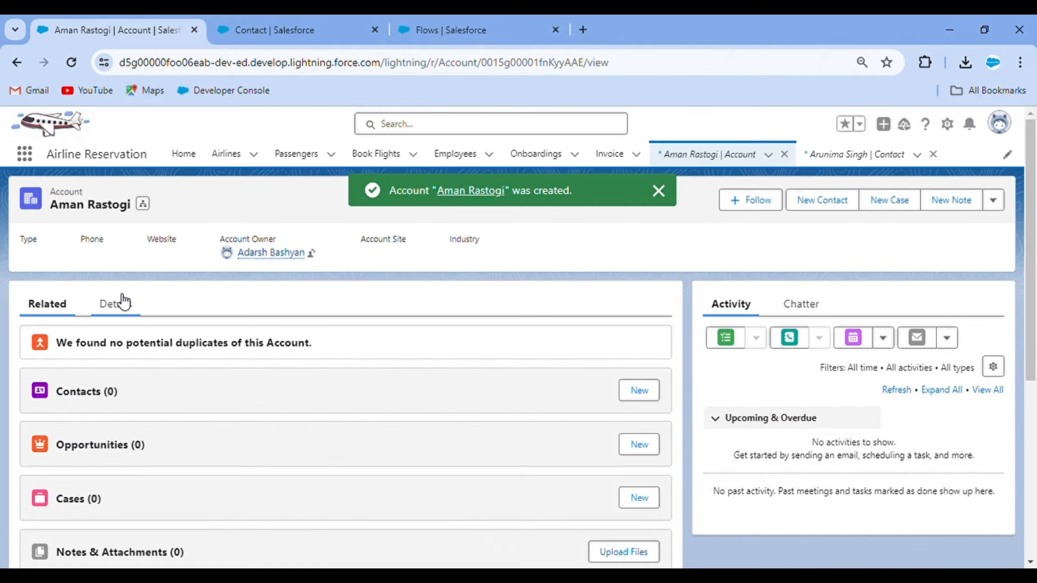
Check the Has Primary Contact field in the new account's details
{"action": "left_click", "coordinate": [117, 304]}
{"action": "scroll", "coordinate": [239, 399], "scroll_direction": "down", "scroll_amount": 4}
{"action": "scroll", "coordinate": [240, 399], "scroll_direction": "down", "scroll_amount": 5}
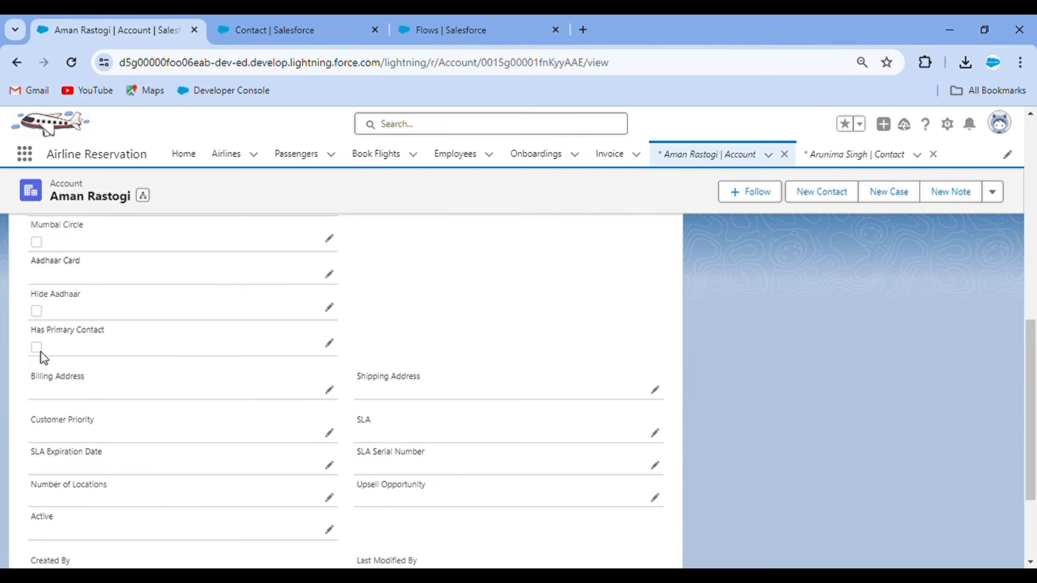
{"action": "scroll", "coordinate": [162, 352], "scroll_direction": "up", "scroll_amount": 10}
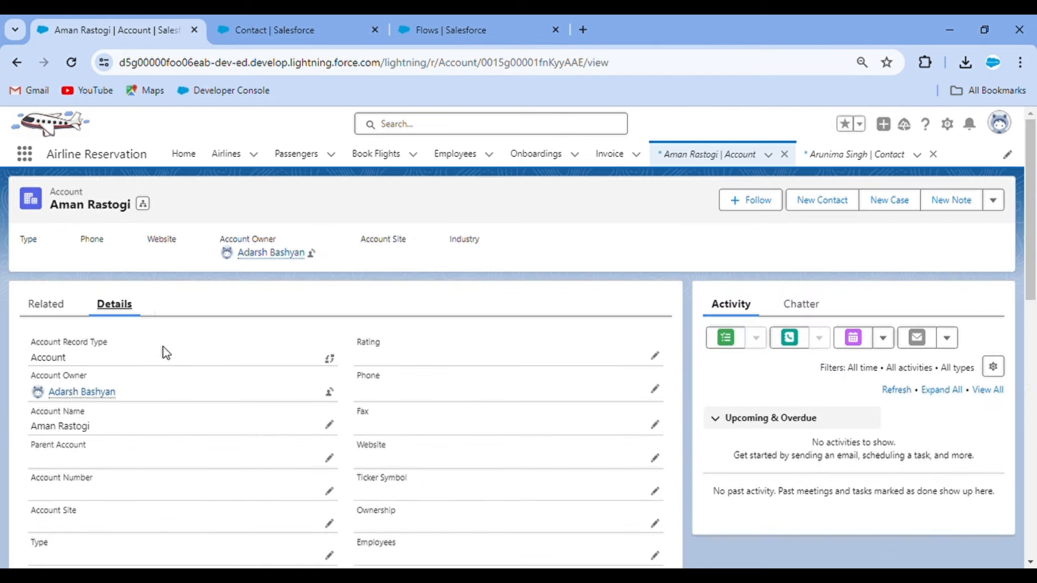
Start a new related contact for the account with salutation Mr. and fill in the contact's first and last name
{"action": "left_click", "coordinate": [49, 306]}
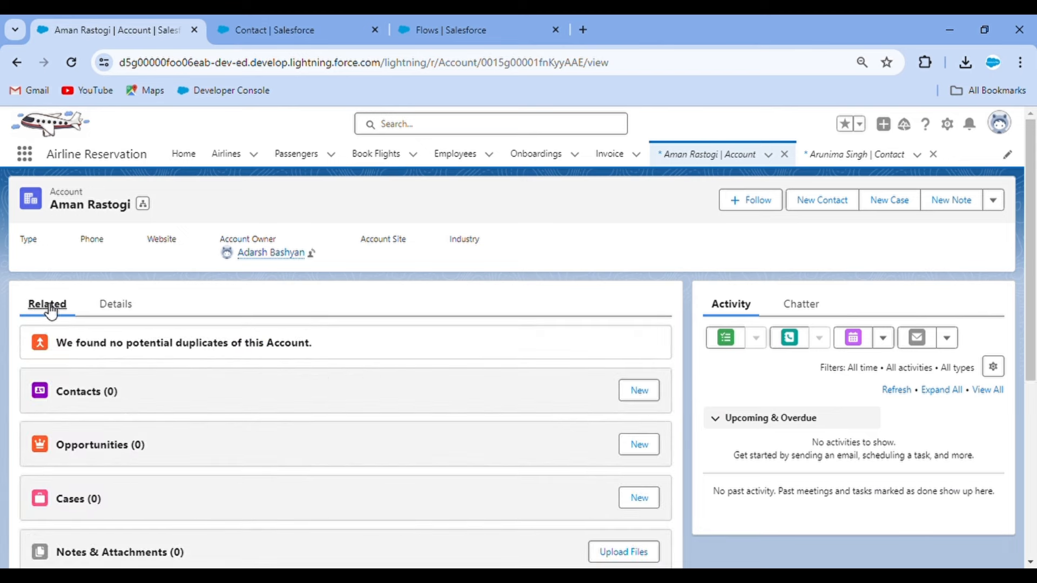
{"action": "left_click", "coordinate": [650, 387]}
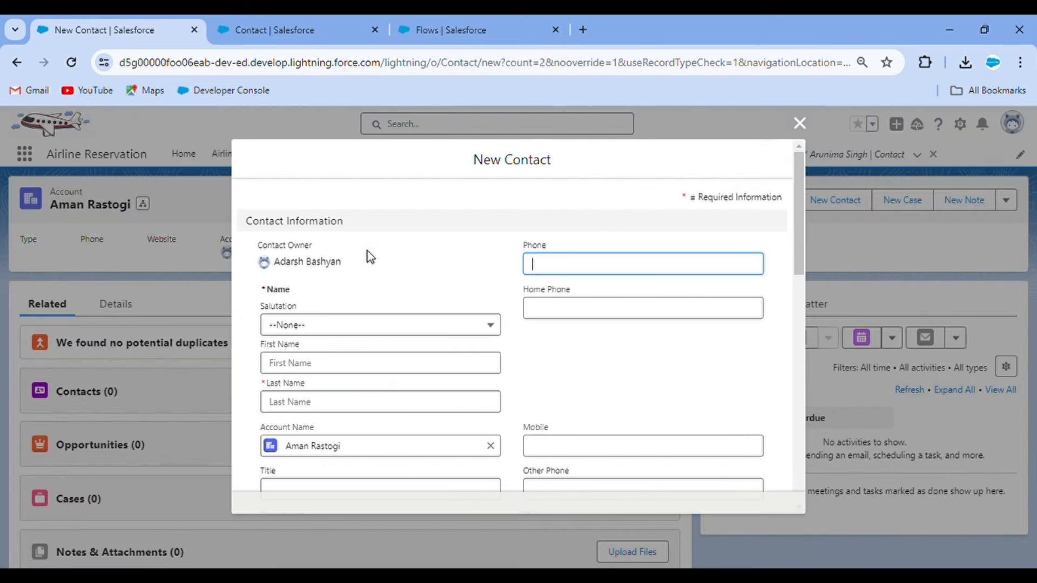
{"action": "left_click", "coordinate": [354, 324]}
{"action": "left_click", "coordinate": [335, 376]}
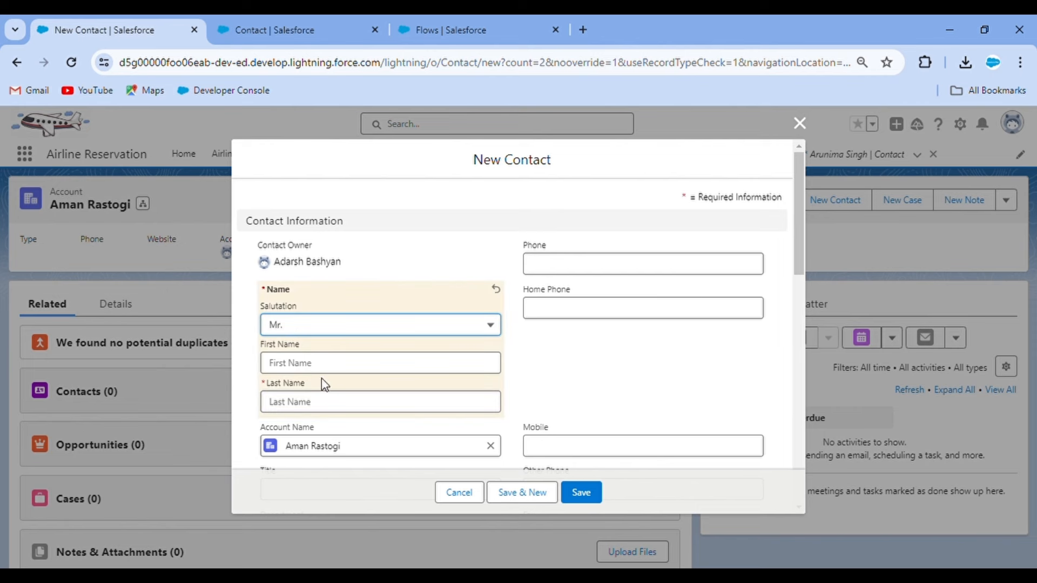
{"action": "left_click", "coordinate": [306, 367]}
{"action": "type", "text": "Pawan"}
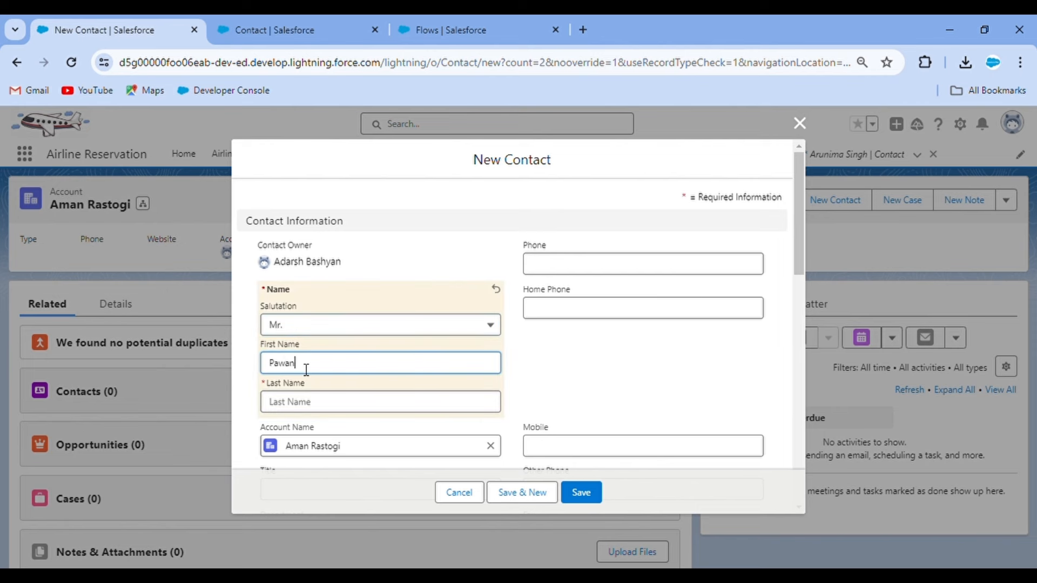
{"action": "left_click", "coordinate": [315, 404]}
{"action": "type", "text": "Bansal"}
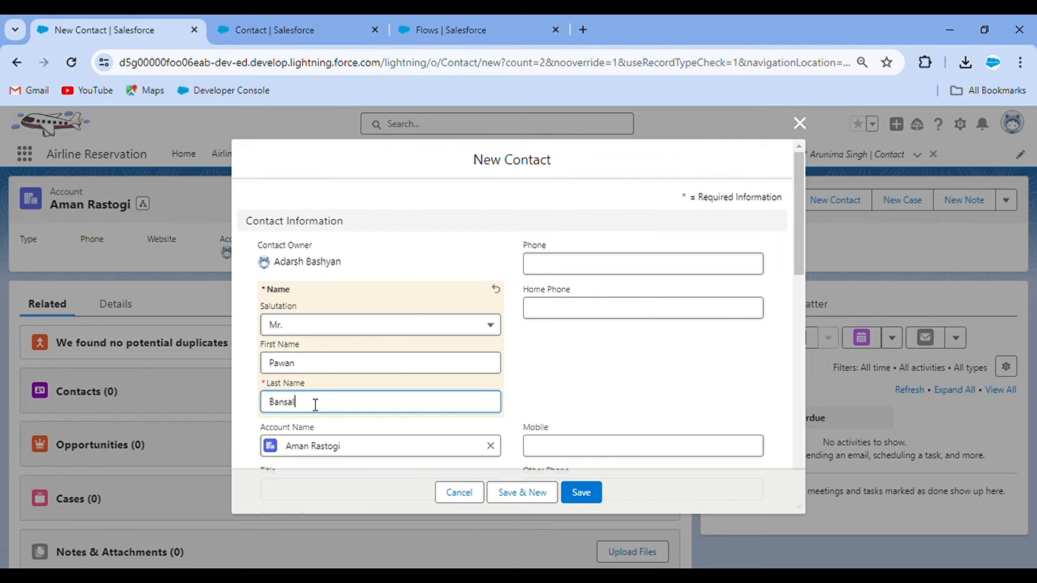
{"action": "left_click", "coordinate": [640, 347]}
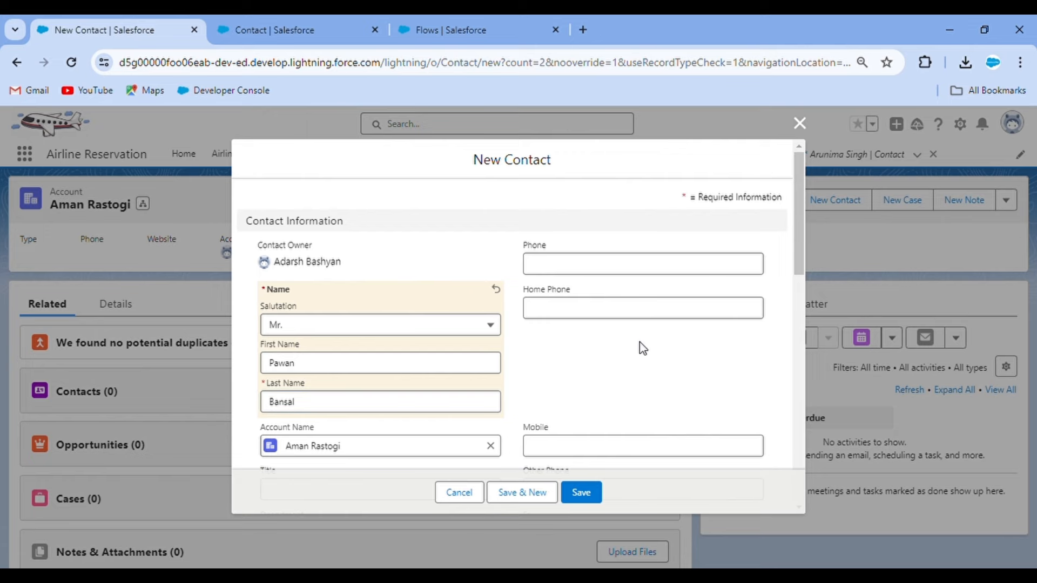
Mark the new contact as Is Primary and save it
{"action": "scroll", "coordinate": [594, 346], "scroll_direction": "down", "scroll_amount": 4}
{"action": "scroll", "coordinate": [469, 344], "scroll_direction": "down", "scroll_amount": 3}
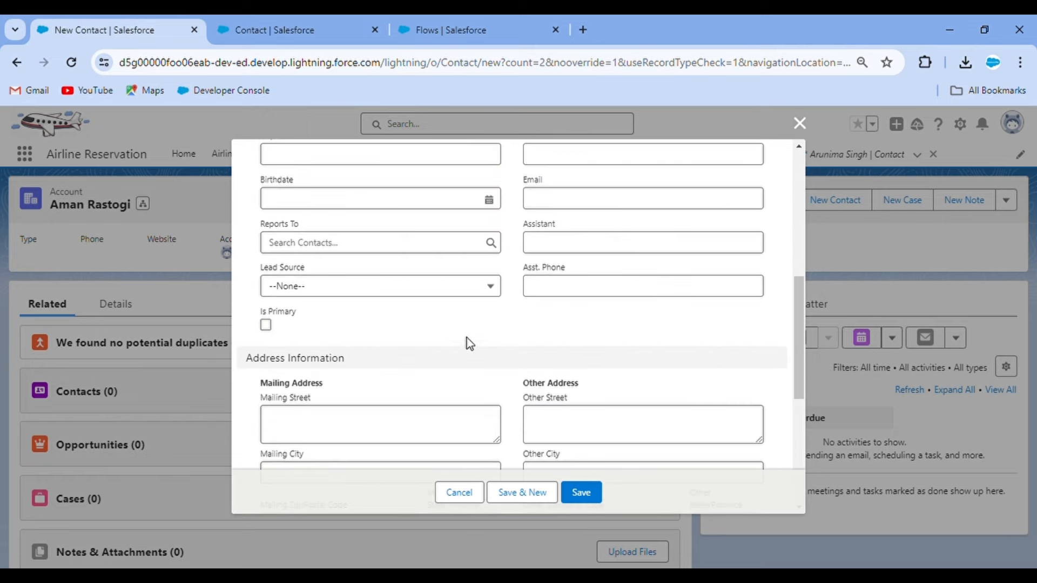
{"action": "left_click", "coordinate": [266, 319]}
{"action": "scroll", "coordinate": [410, 321], "scroll_direction": "up", "scroll_amount": 3}
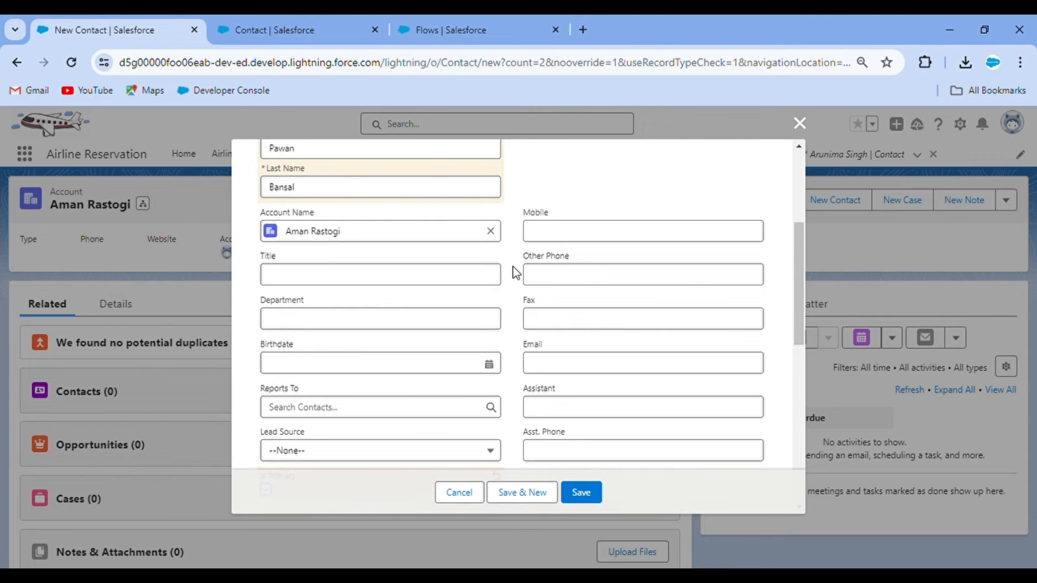
{"action": "scroll", "coordinate": [516, 273], "scroll_direction": "up", "scroll_amount": 4}
{"action": "left_click", "coordinate": [588, 491]}
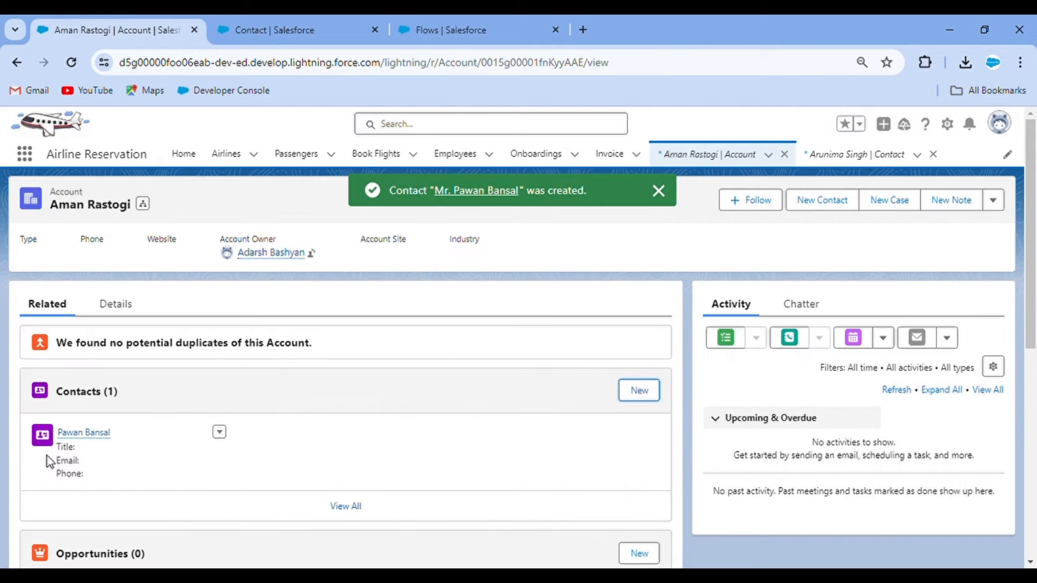
Check the account's Has Primary Contact field in its details, reloading the record page
{"action": "left_click", "coordinate": [114, 303]}
{"action": "scroll", "coordinate": [212, 411], "scroll_direction": "down", "scroll_amount": 8}
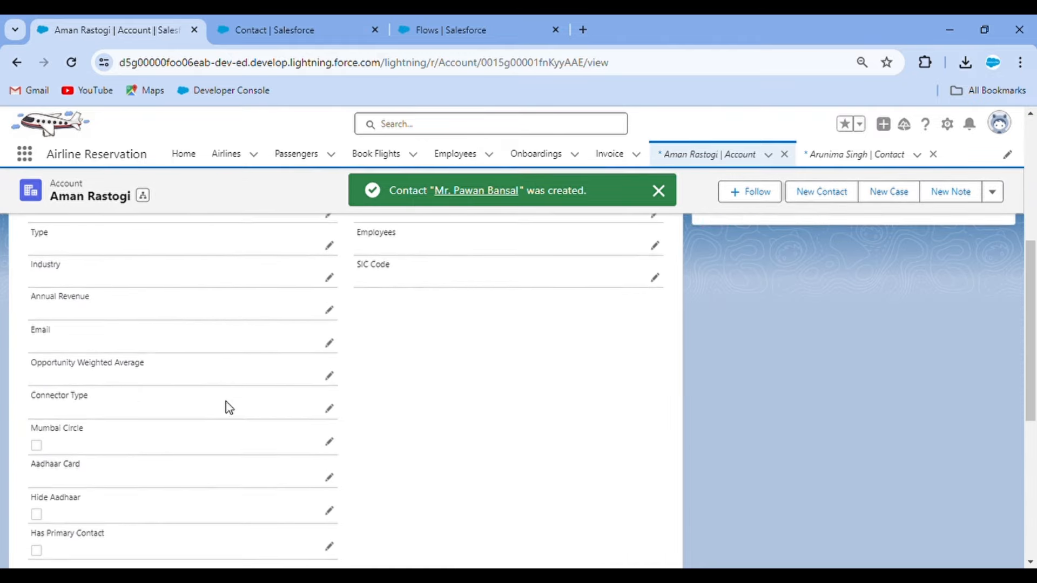
{"action": "key", "text": "F5"}
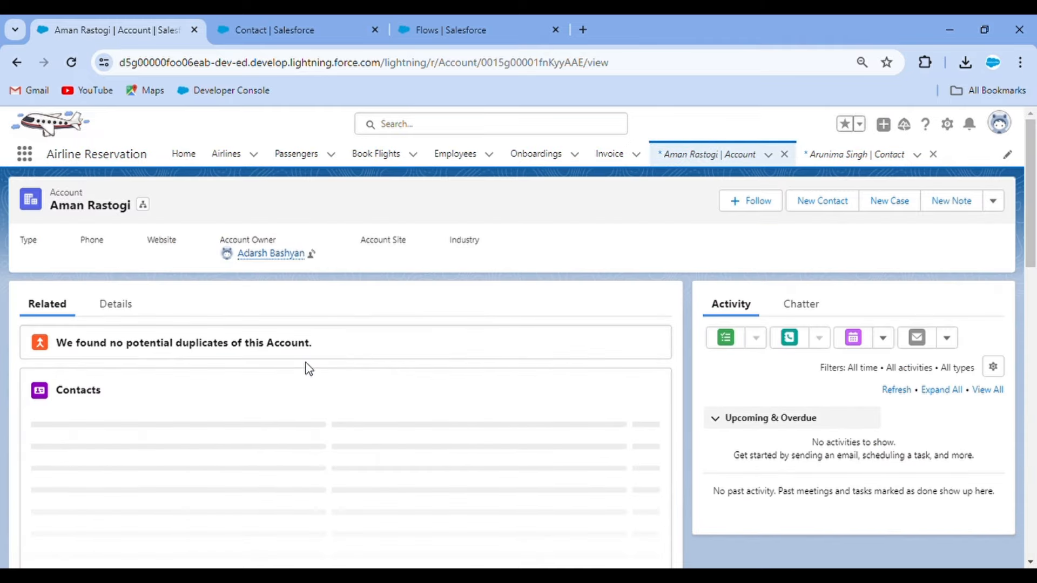
{"action": "left_click", "coordinate": [117, 309]}
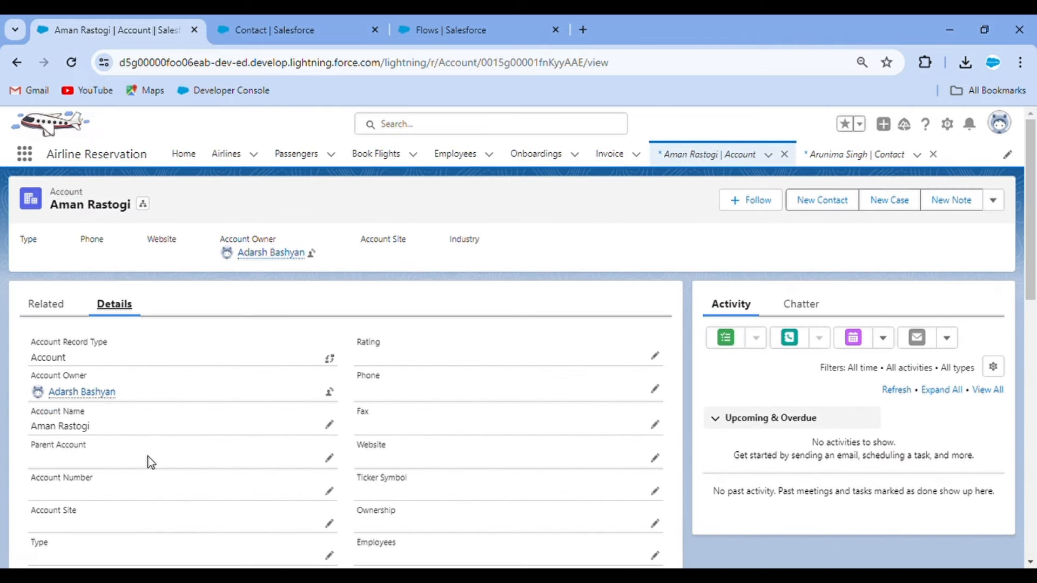
{"action": "scroll", "coordinate": [148, 455], "scroll_direction": "down", "scroll_amount": 8}
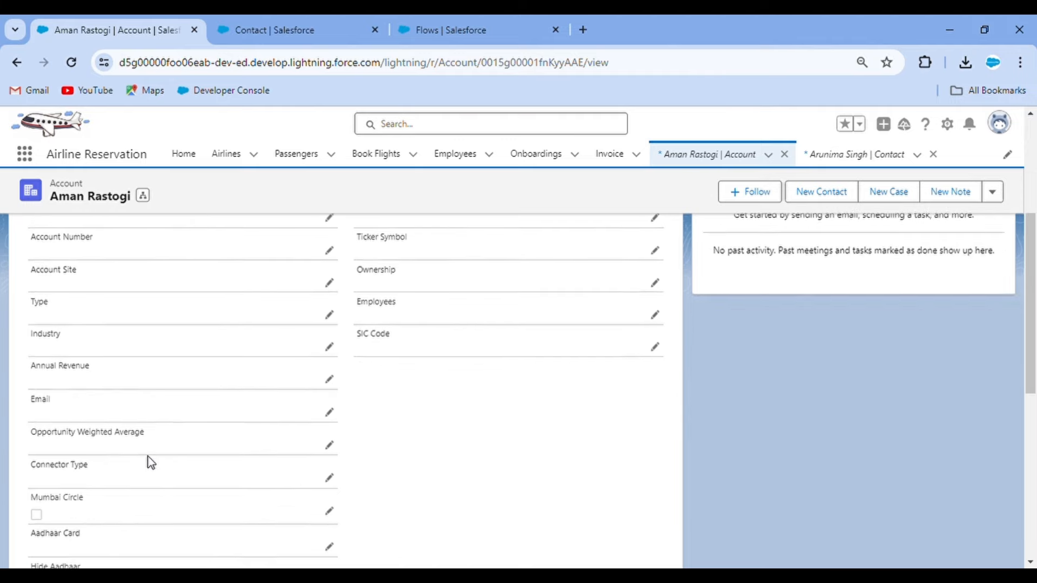
{"action": "scroll", "coordinate": [148, 456], "scroll_direction": "down", "scroll_amount": 1}
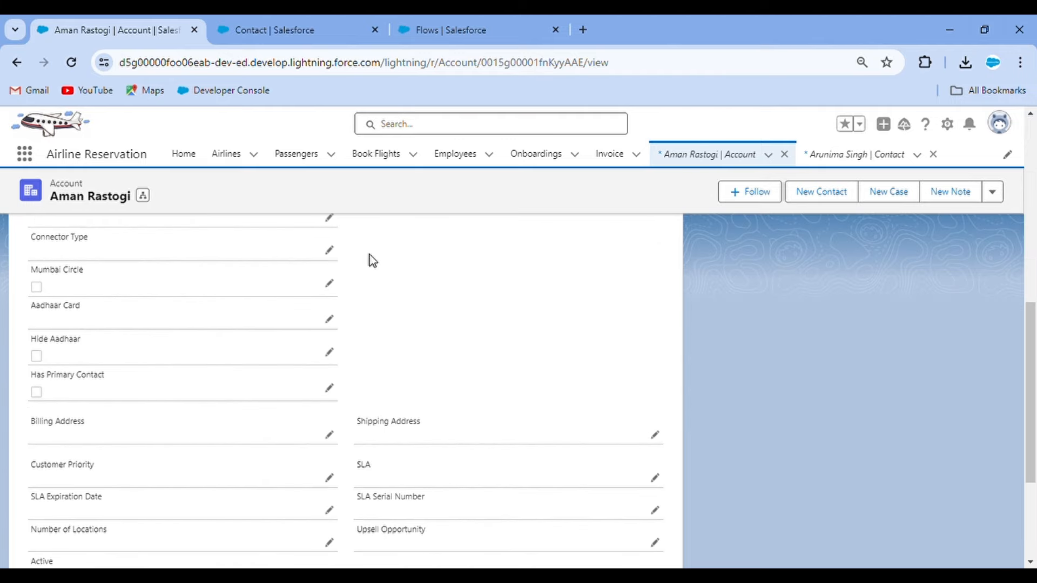
Open the Flows page under Process Automation in Setup
{"action": "left_click", "coordinate": [306, 22]}
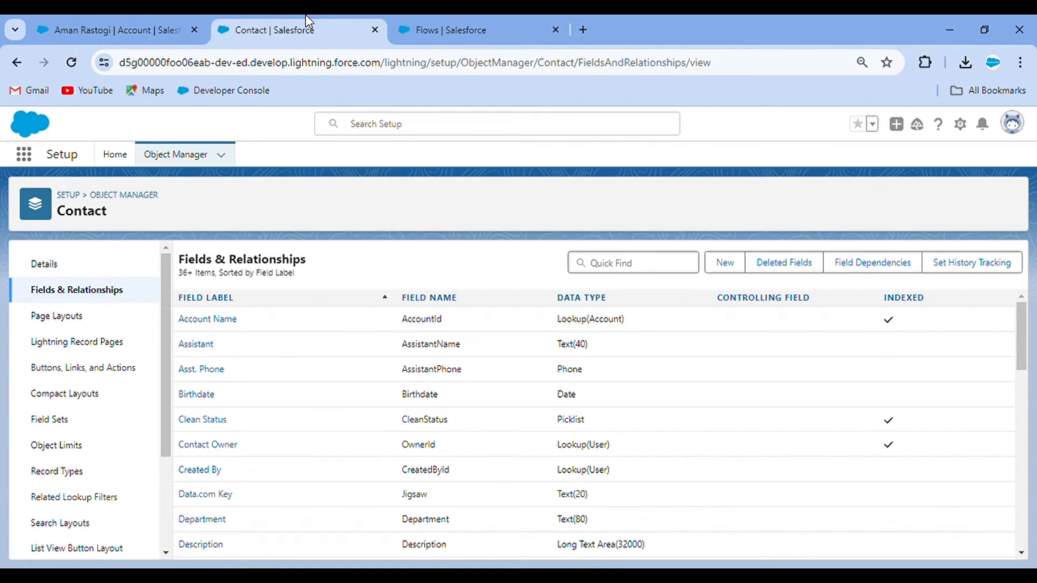
{"action": "left_click", "coordinate": [125, 158]}
{"action": "left_click", "coordinate": [95, 27]}
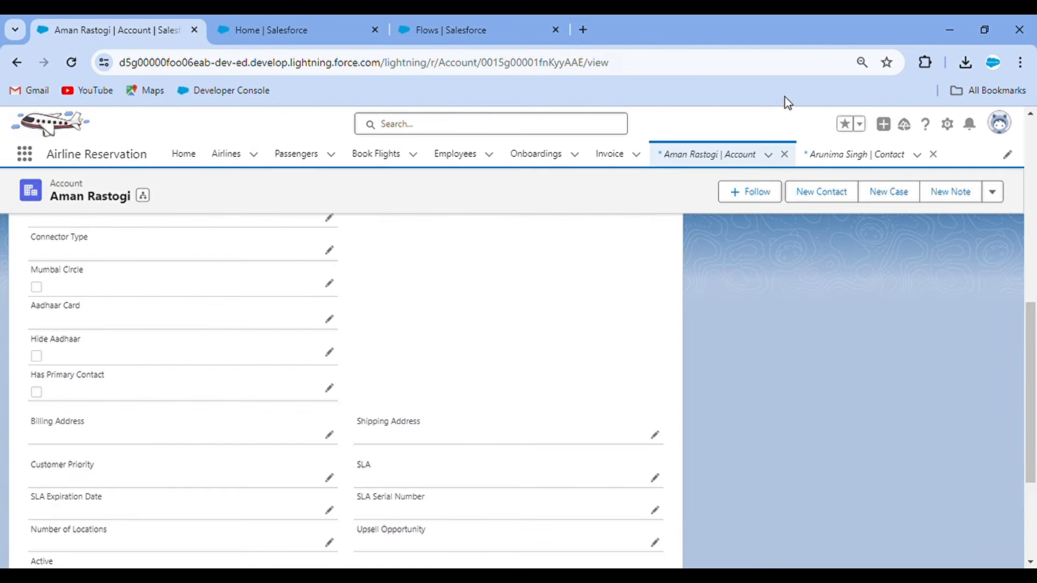
{"action": "left_click", "coordinate": [947, 123]}
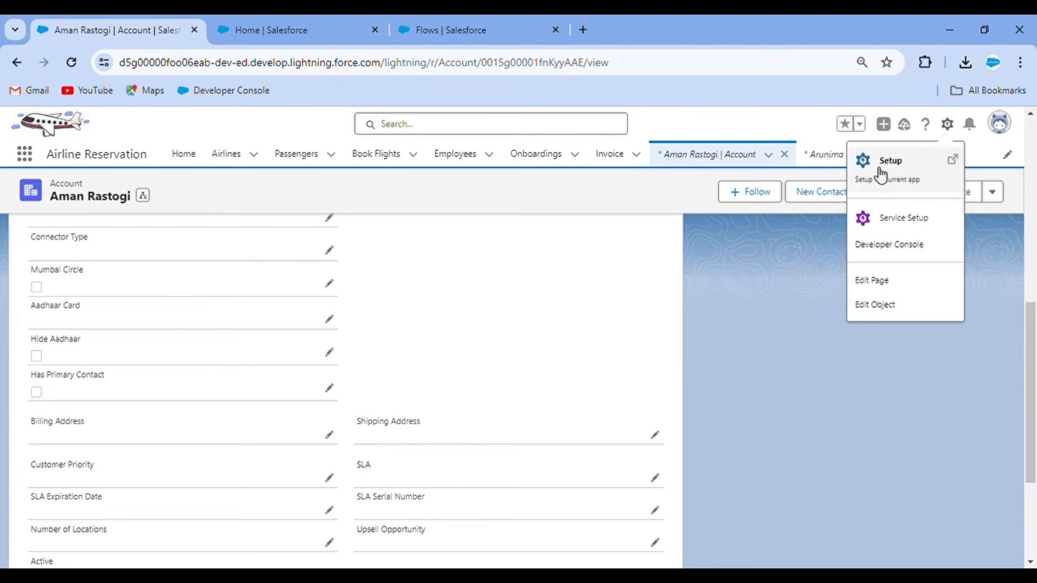
{"action": "left_click", "coordinate": [238, 26]}
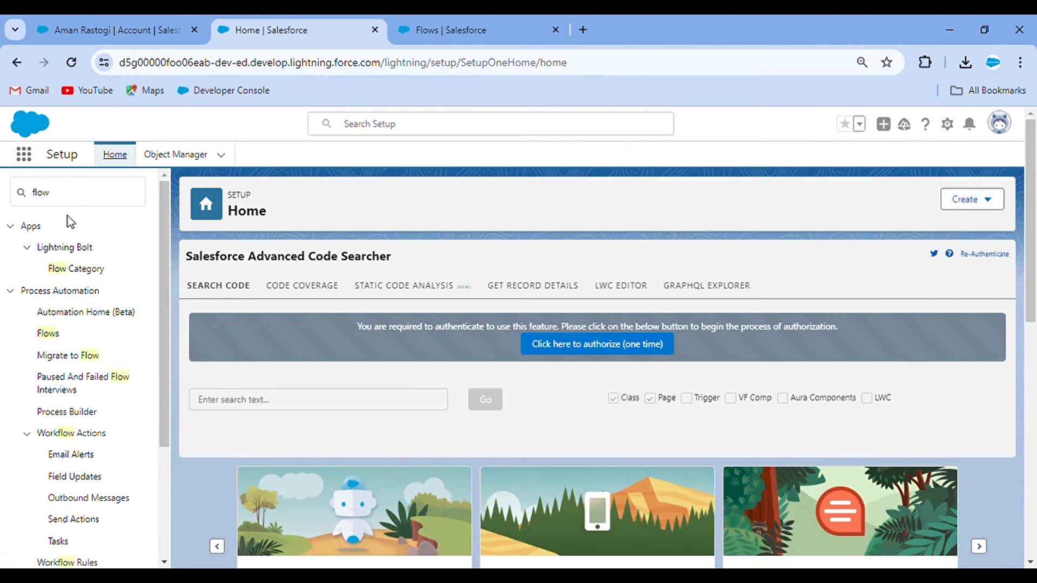
{"action": "double_click", "coordinate": [63, 201]}
{"action": "key", "text": "BackSpace"}
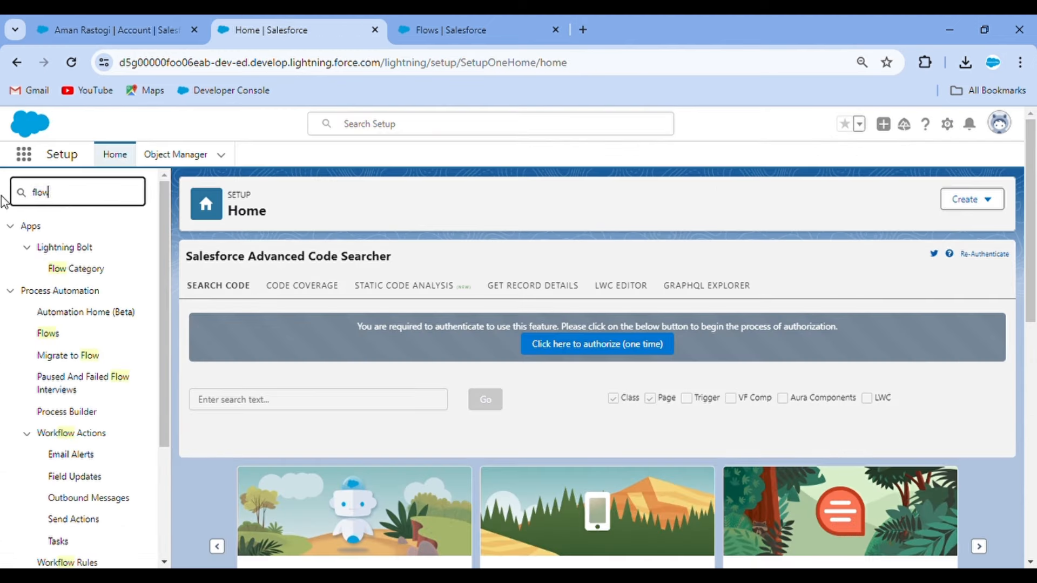
{"action": "left_click", "coordinate": [50, 335]}
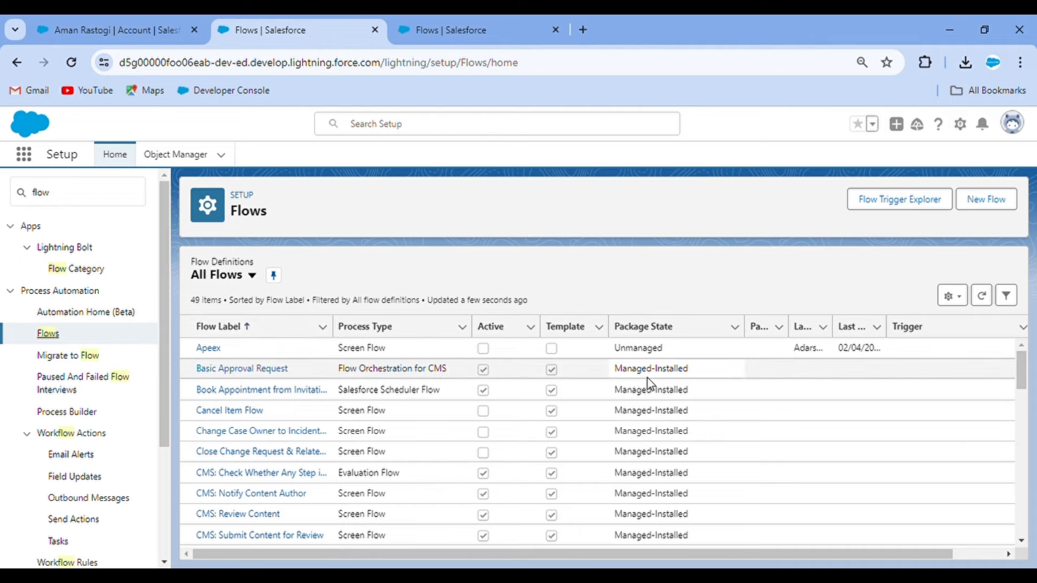
Look through the All Flows list, examining the flows' process types and triggers
{"action": "scroll", "coordinate": [650, 384], "scroll_direction": "down", "scroll_amount": 15}
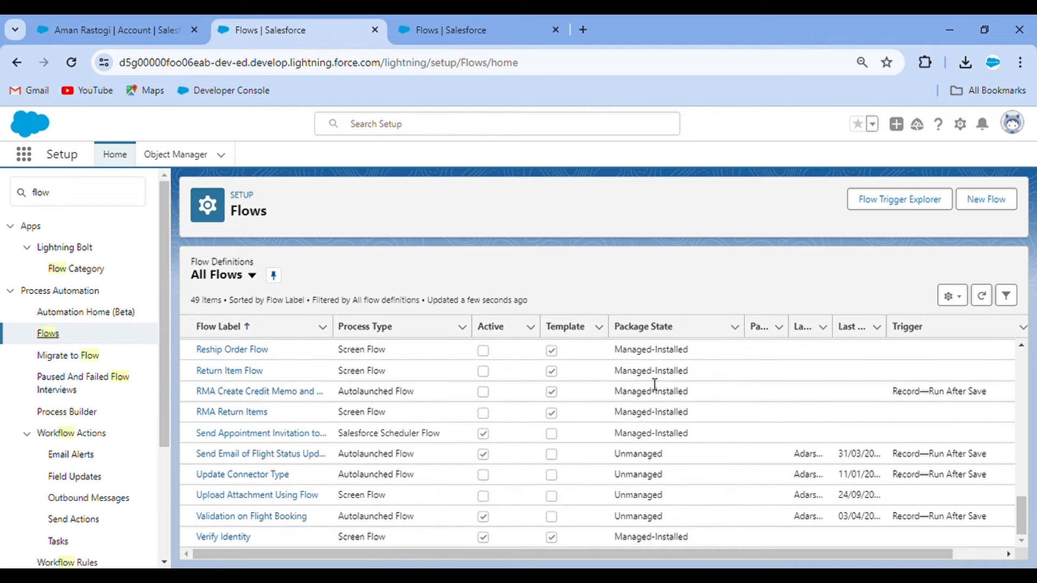
{"action": "scroll", "coordinate": [385, 428], "scroll_direction": "up", "scroll_amount": 12}
{"action": "scroll", "coordinate": [386, 428], "scroll_direction": "down", "scroll_amount": 12}
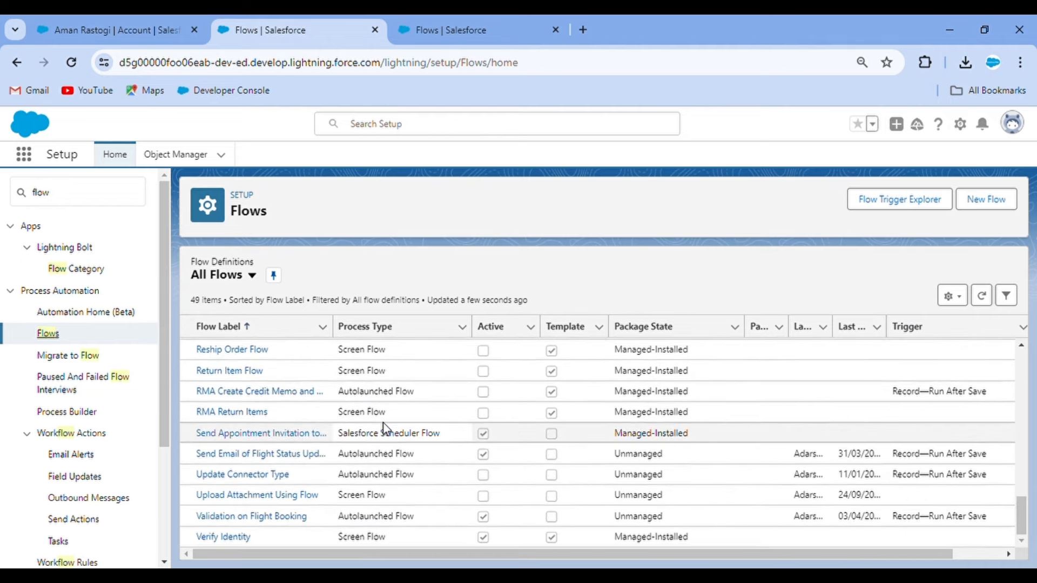
{"action": "scroll", "coordinate": [386, 428], "scroll_direction": "up", "scroll_amount": 7}
{"action": "scroll", "coordinate": [386, 428], "scroll_direction": "up", "scroll_amount": 8}
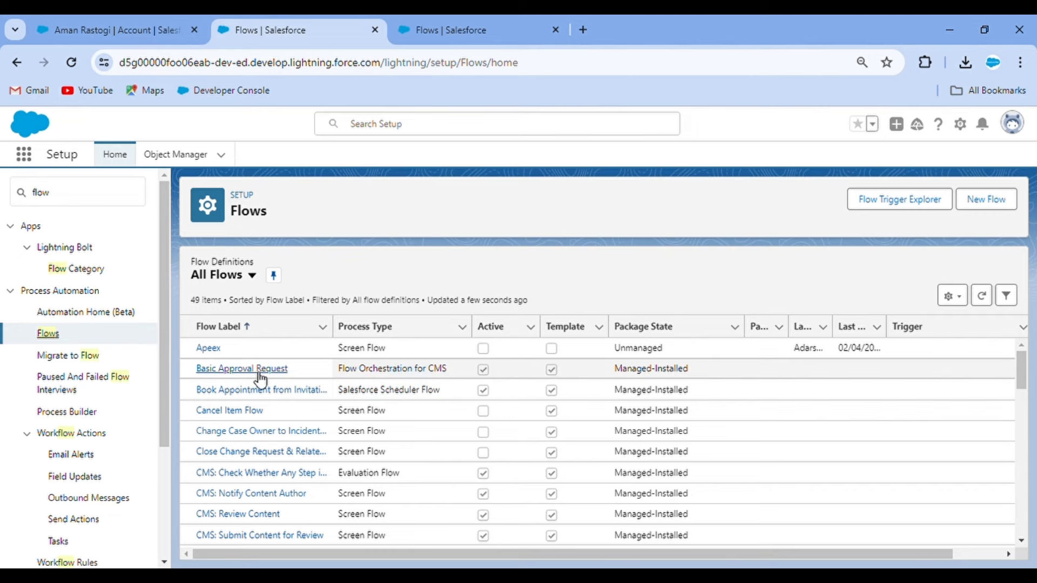
{"action": "scroll", "coordinate": [260, 378], "scroll_direction": "down", "scroll_amount": 15}
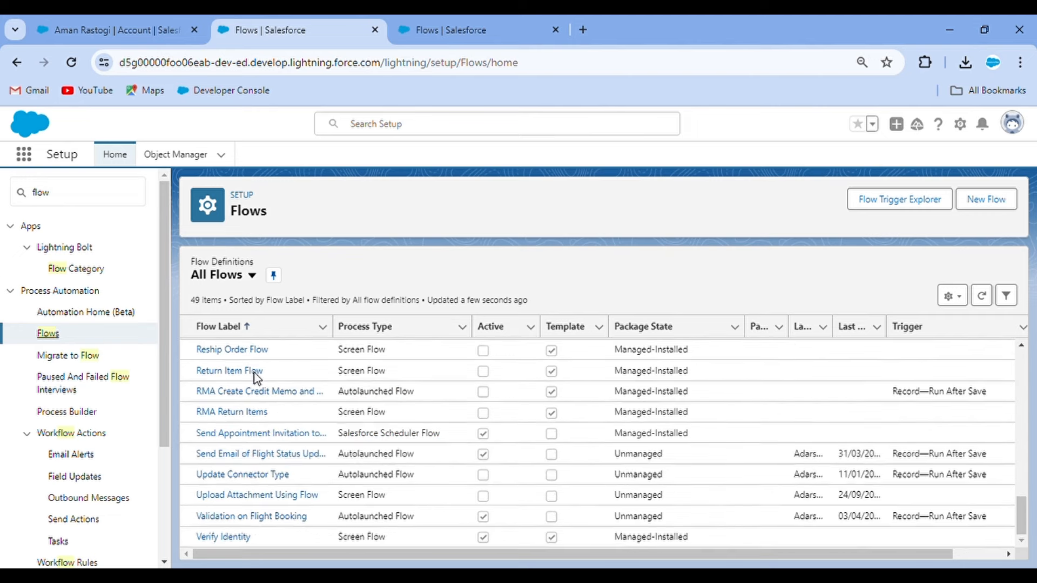
{"action": "scroll", "coordinate": [430, 445], "scroll_direction": "up", "scroll_amount": 10}
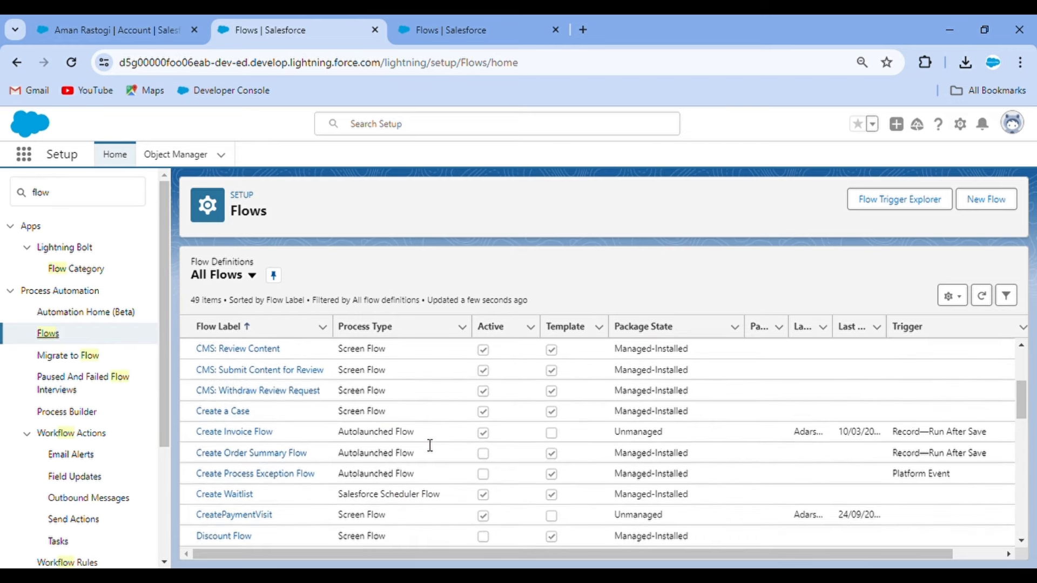
{"action": "scroll", "coordinate": [430, 446], "scroll_direction": "up", "scroll_amount": 3}
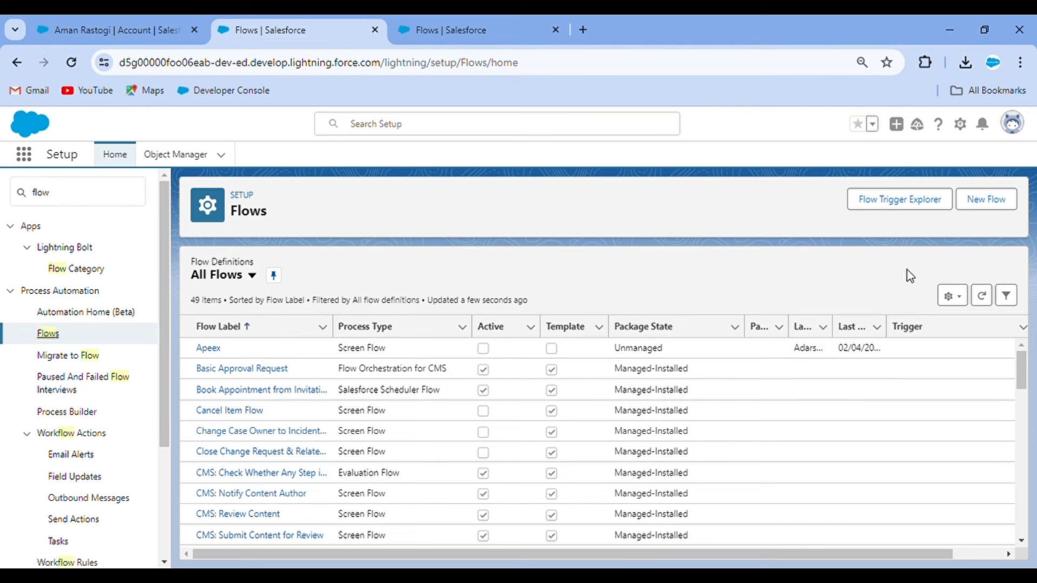
Create a flow list view named Record Trigger Flow with API name Record_Trigger_Flow, visible only to its creator
{"action": "left_click", "coordinate": [966, 305]}
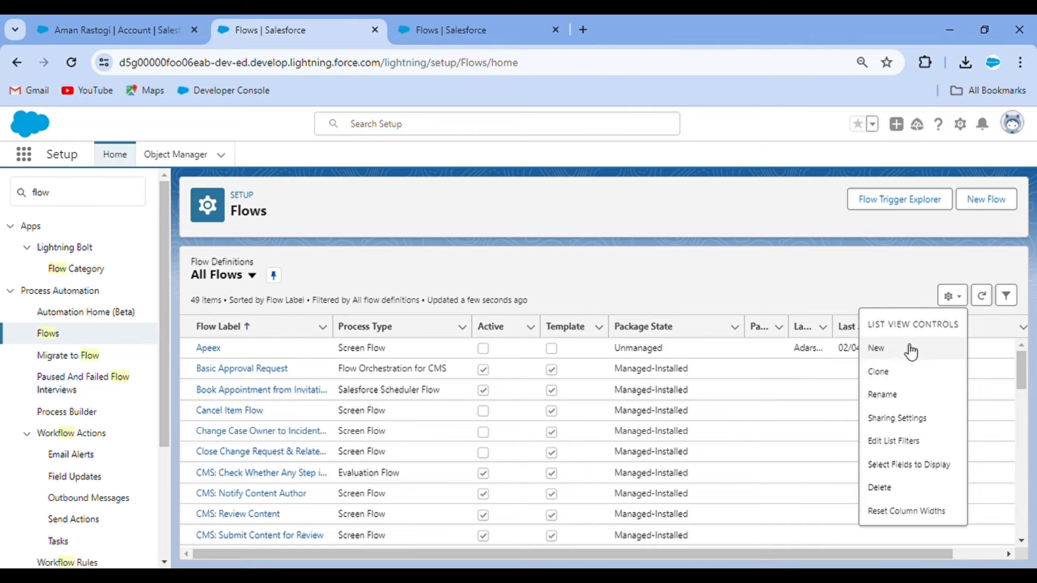
{"action": "left_click", "coordinate": [893, 353]}
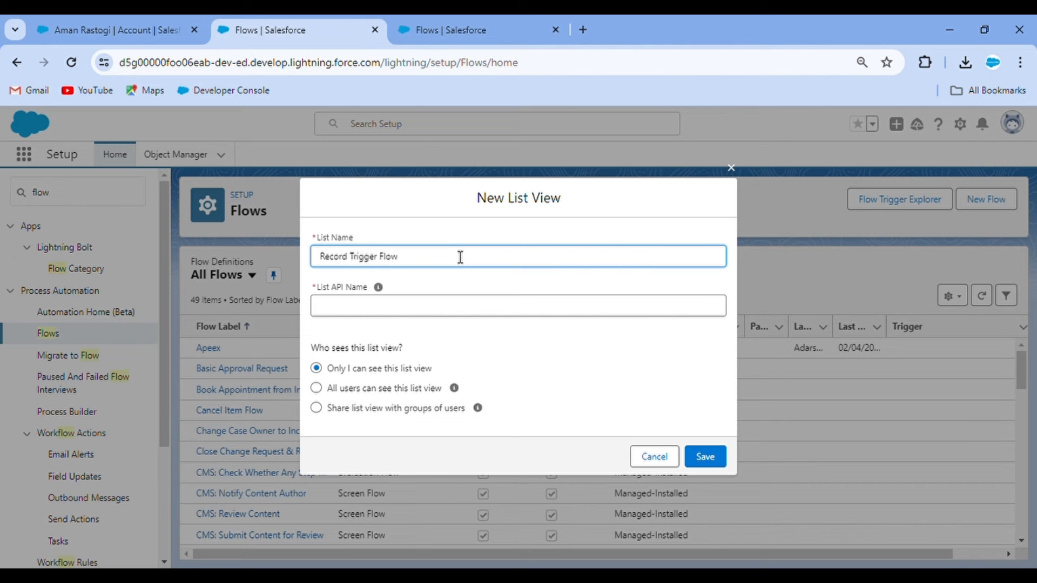
{"action": "left_click", "coordinate": [480, 335]}
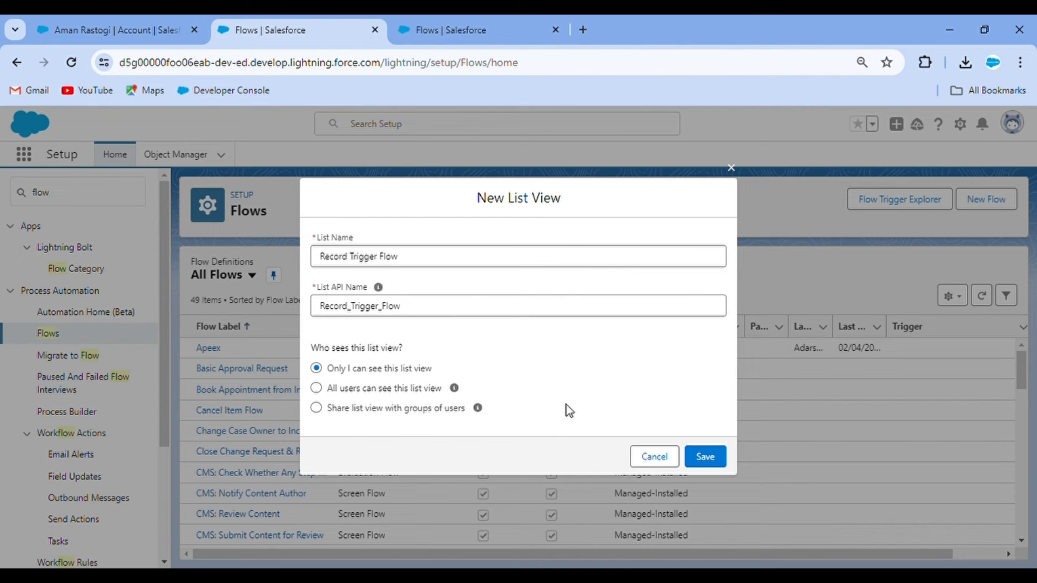
{"action": "left_click", "coordinate": [716, 457]}
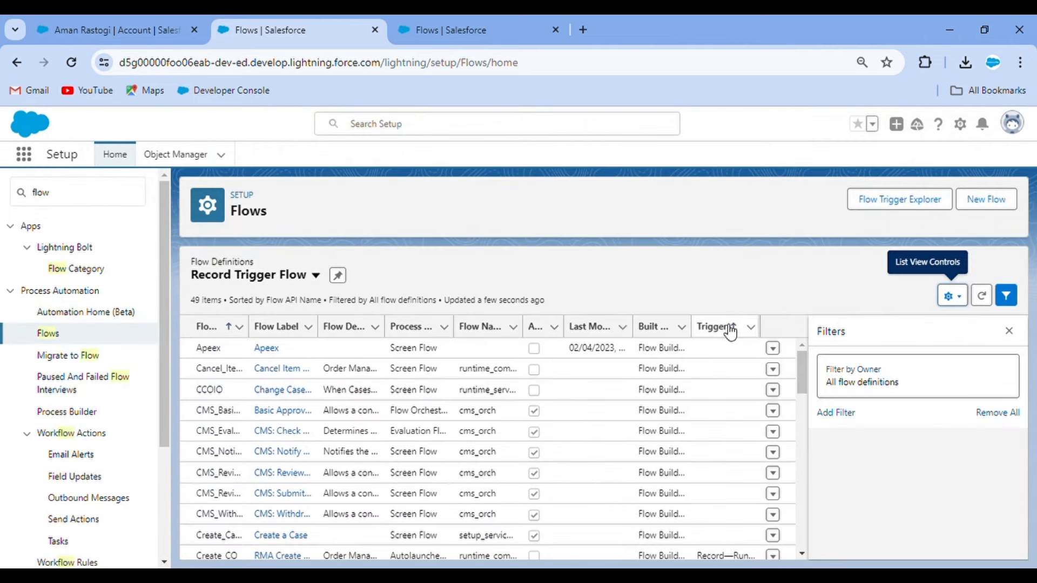
Filter the Record Trigger Flow list view to Process Type equals Autolaunched Flow and save the filter
{"action": "left_click", "coordinate": [835, 413]}
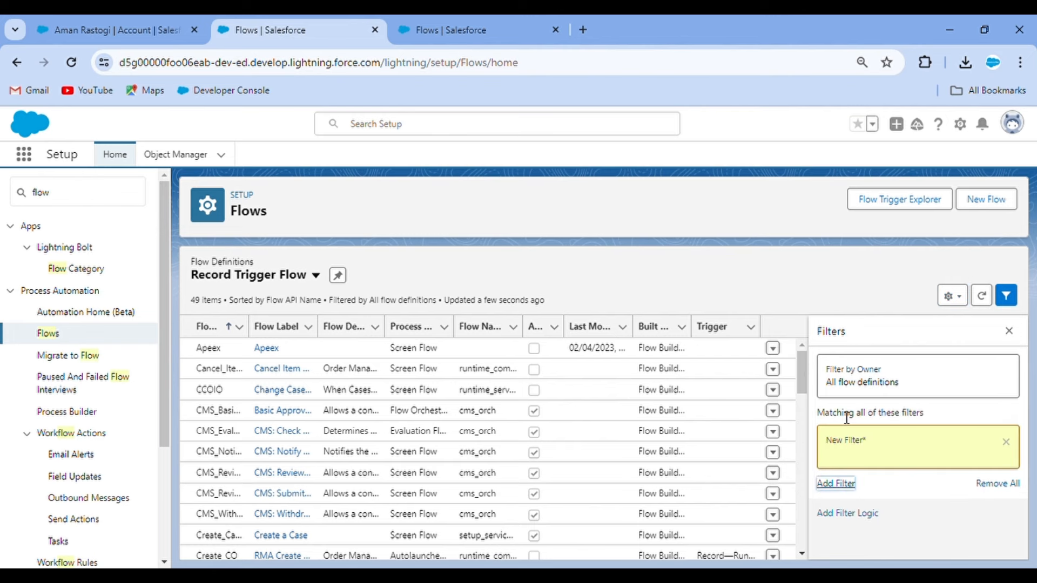
{"action": "left_click", "coordinate": [195, 386]}
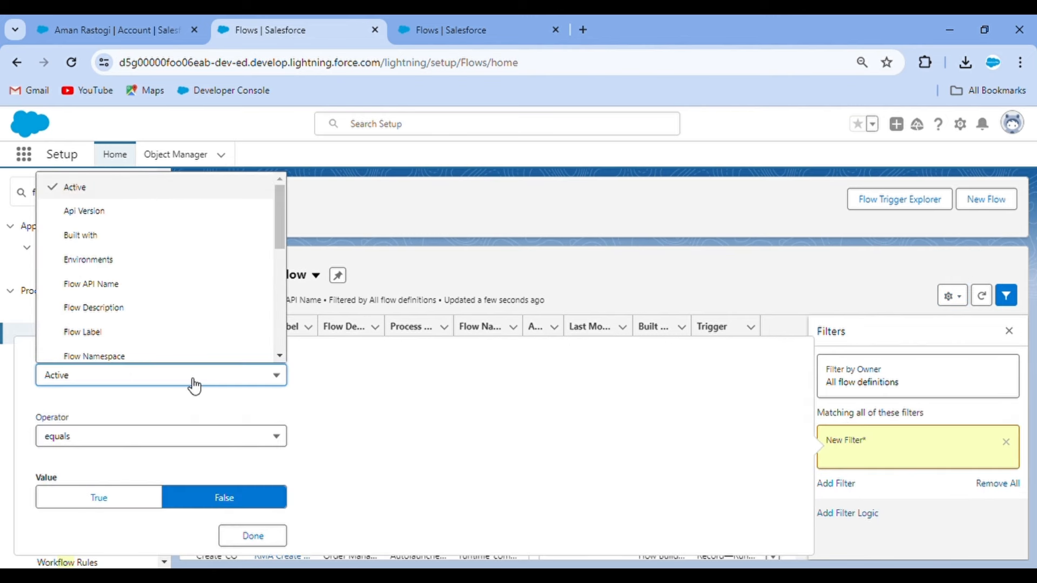
{"action": "scroll", "coordinate": [148, 301], "scroll_direction": "down", "scroll_amount": 1}
{"action": "scroll", "coordinate": [145, 300], "scroll_direction": "down", "scroll_amount": 5}
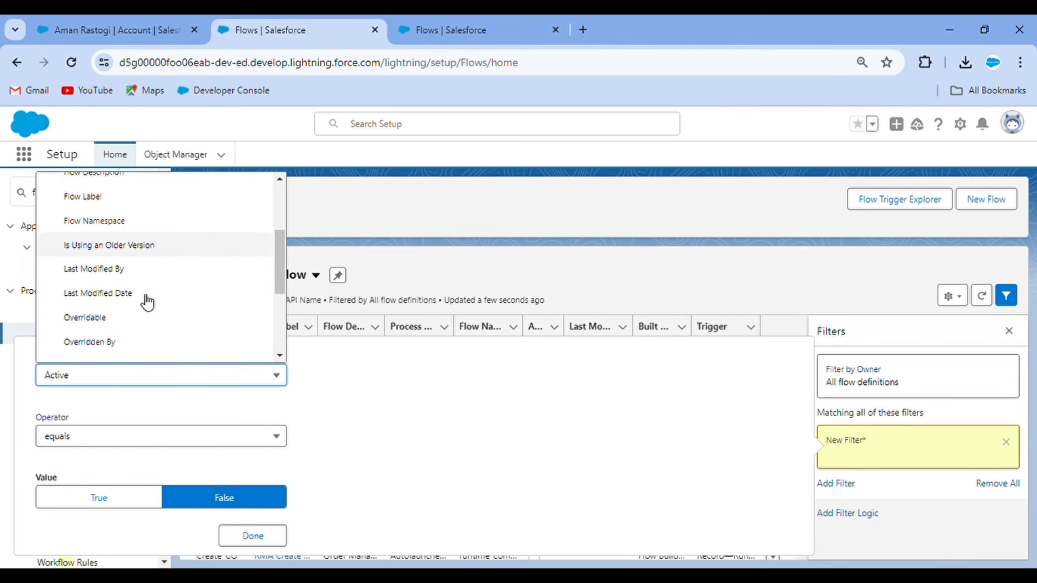
{"action": "left_click", "coordinate": [91, 280]}
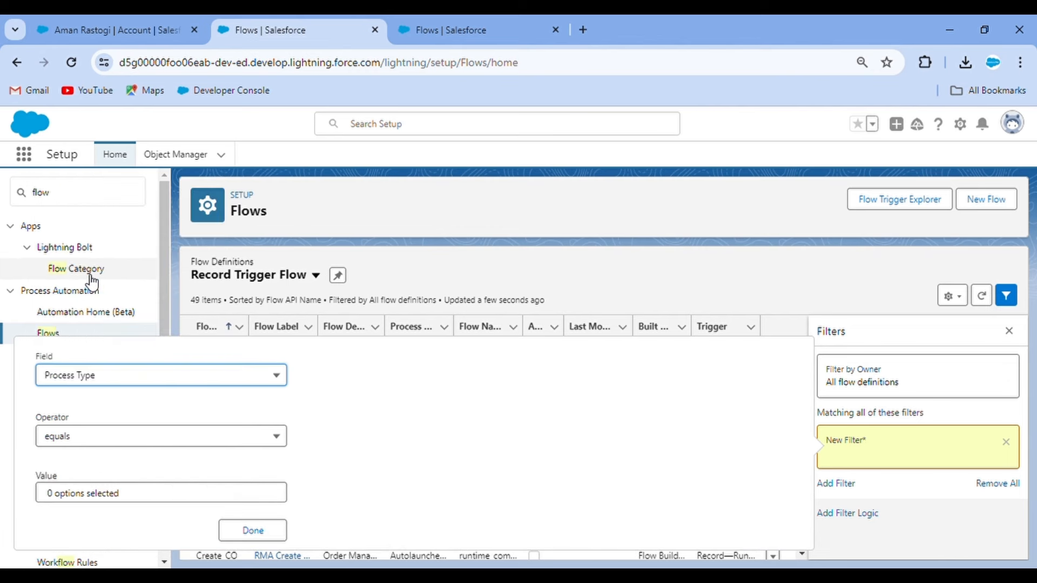
{"action": "left_click", "coordinate": [103, 492]}
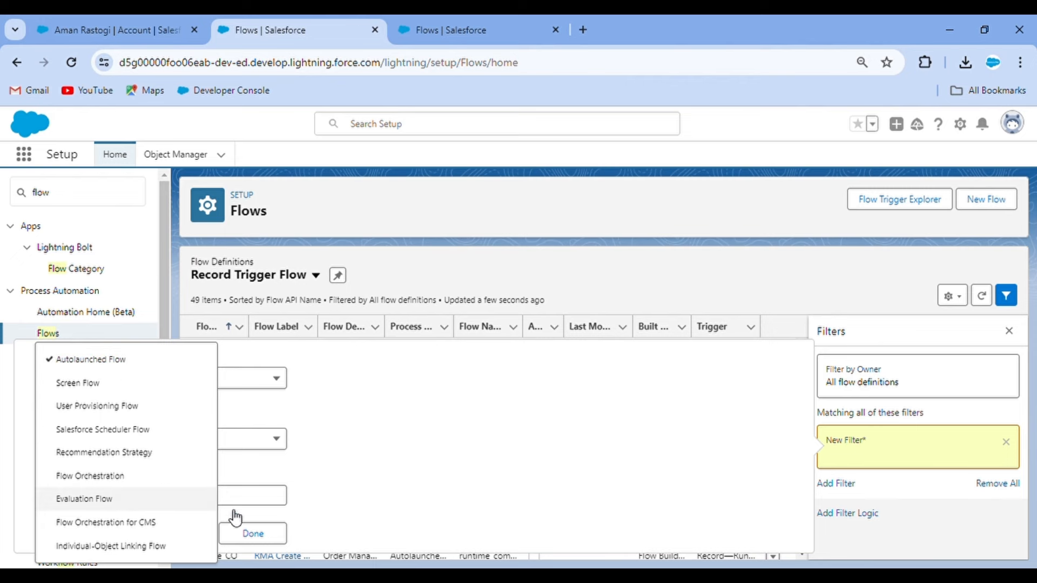
{"action": "left_click", "coordinate": [262, 535]}
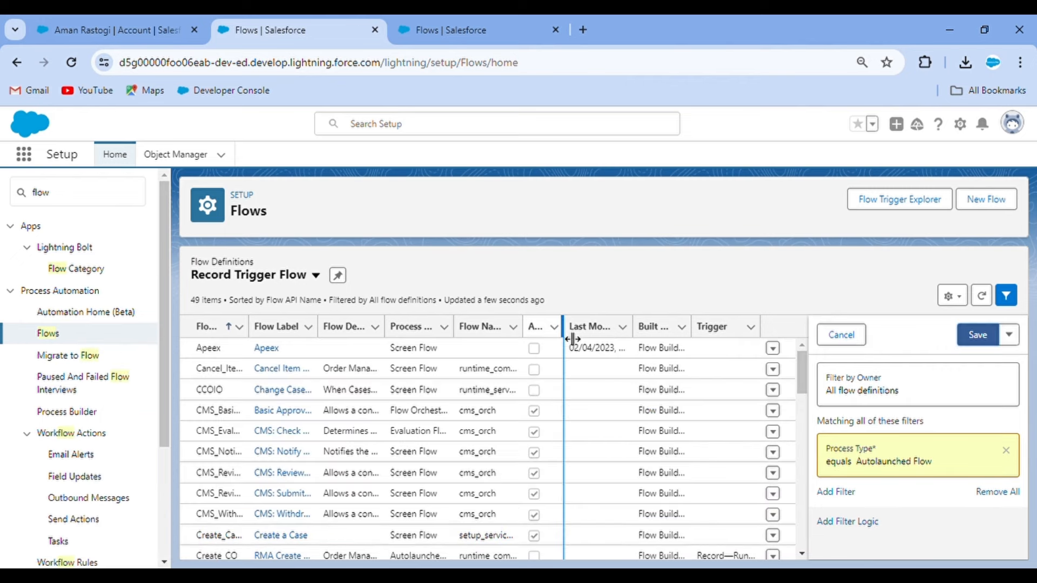
{"action": "left_click", "coordinate": [976, 335]}
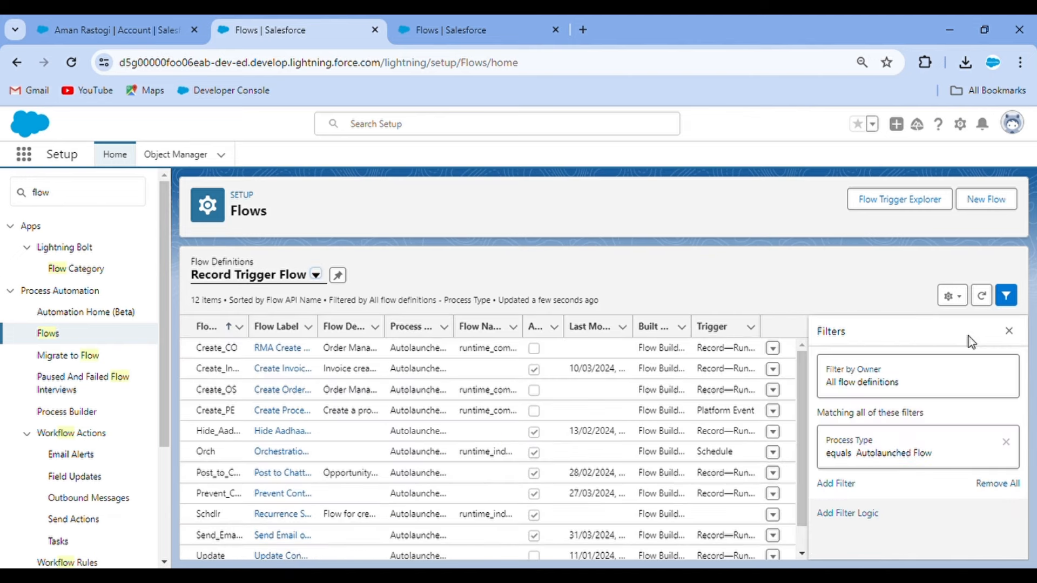
{"action": "left_click", "coordinate": [1009, 330]}
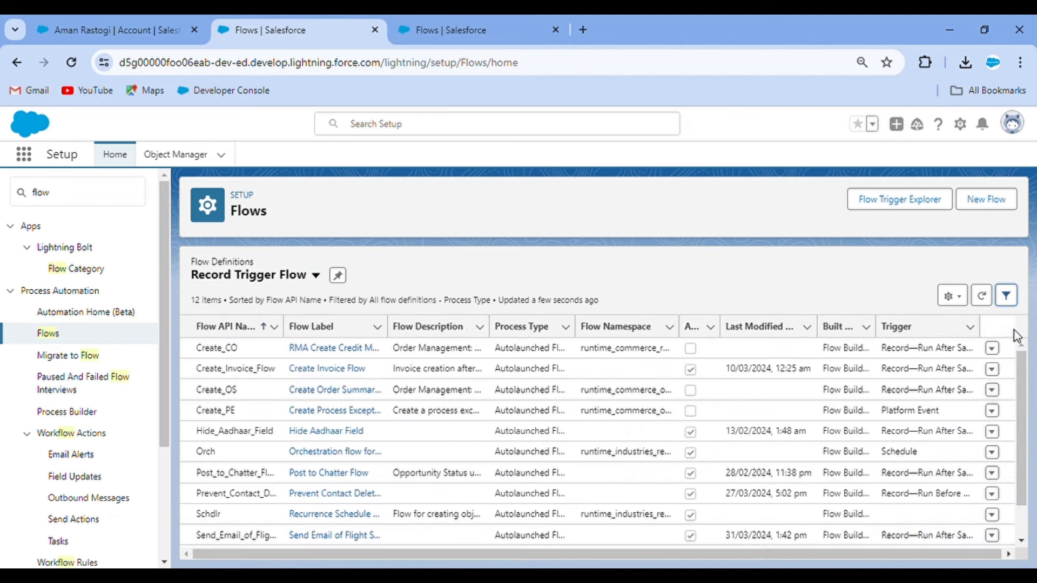
Compare the flows shown in the All Flows, Triggered Flows and Record Trigger Flow list views, ending on All Flows
{"action": "left_click", "coordinate": [316, 276]}
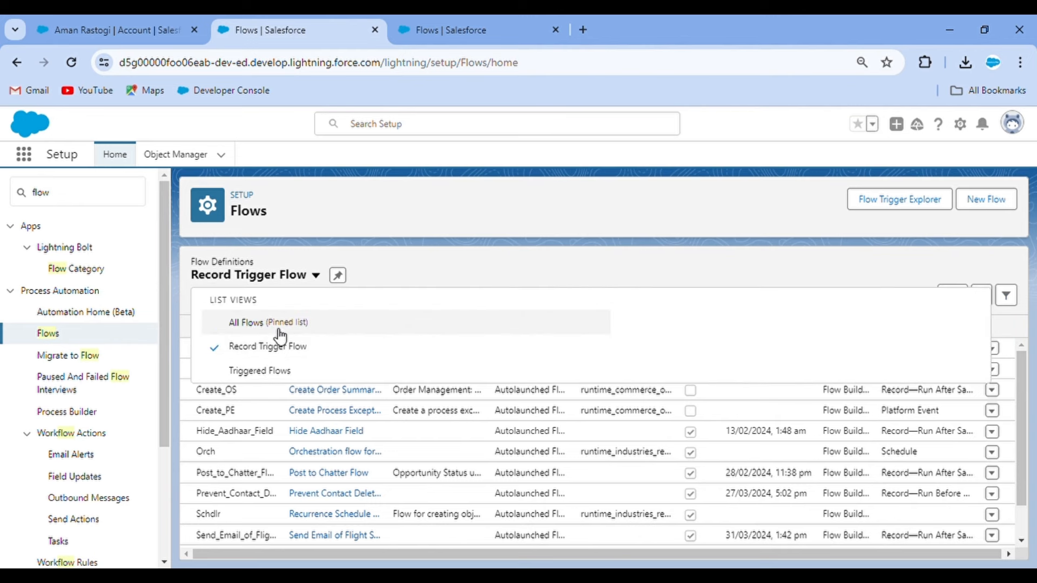
{"action": "left_click", "coordinate": [273, 327]}
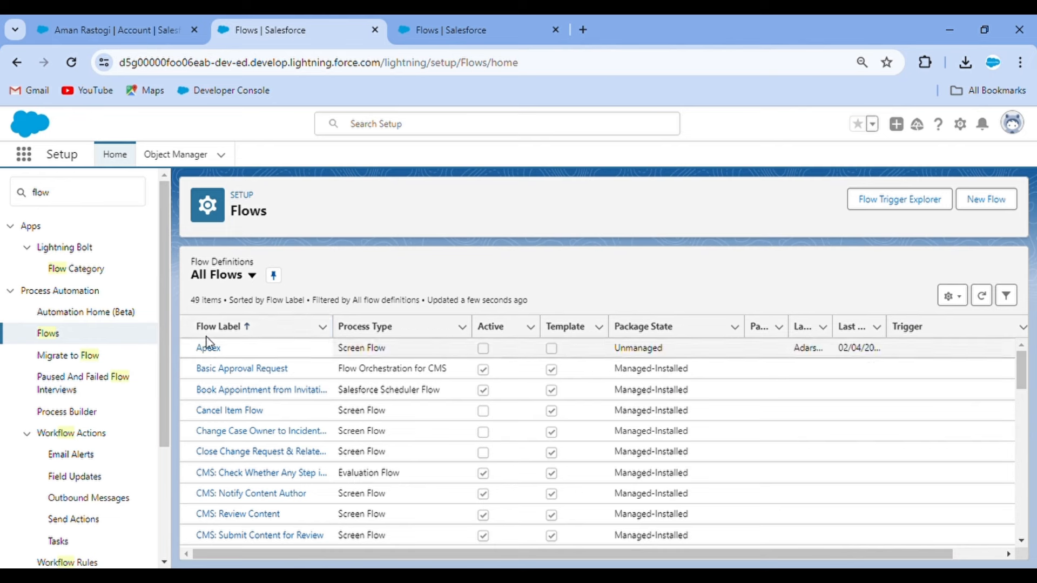
{"action": "left_click", "coordinate": [245, 276]}
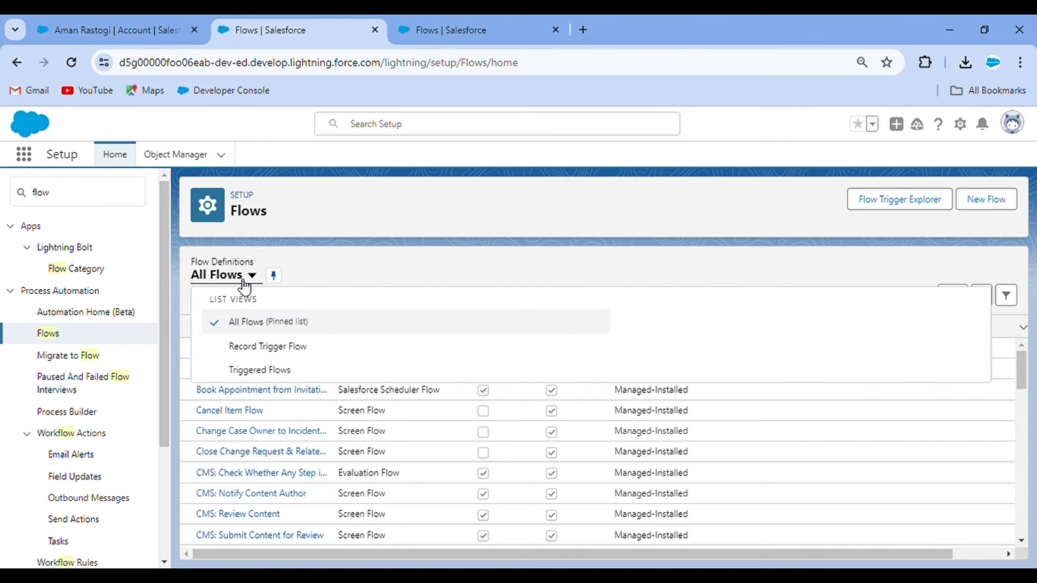
{"action": "left_click", "coordinate": [271, 371]}
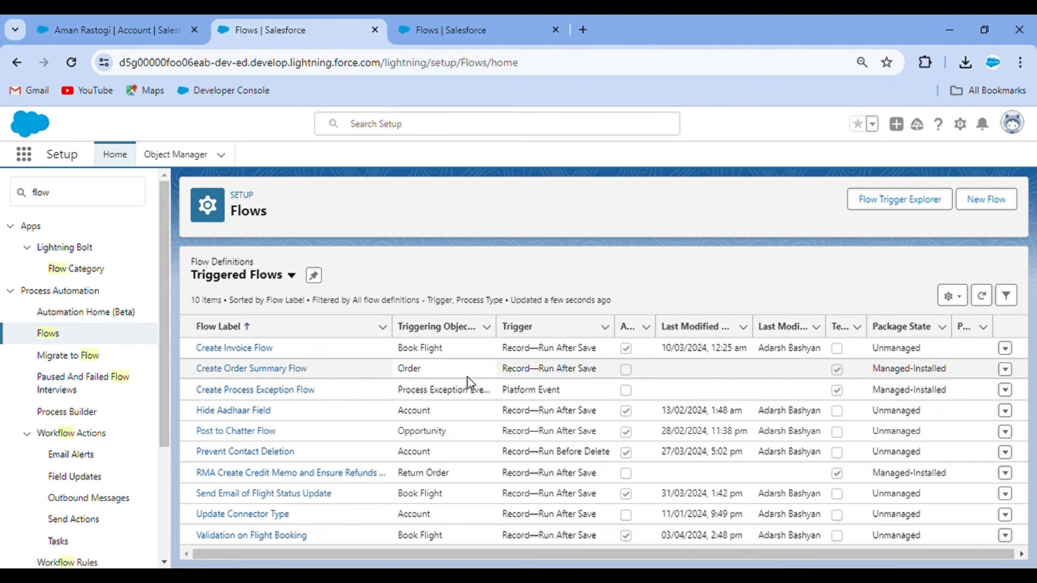
{"action": "left_click", "coordinate": [292, 276]}
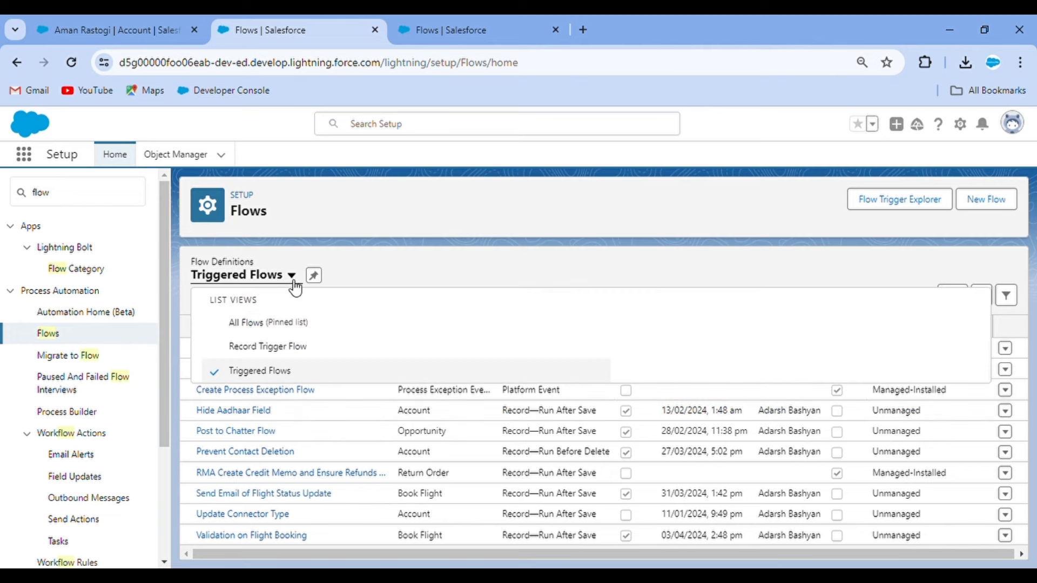
{"action": "left_click", "coordinate": [420, 271]}
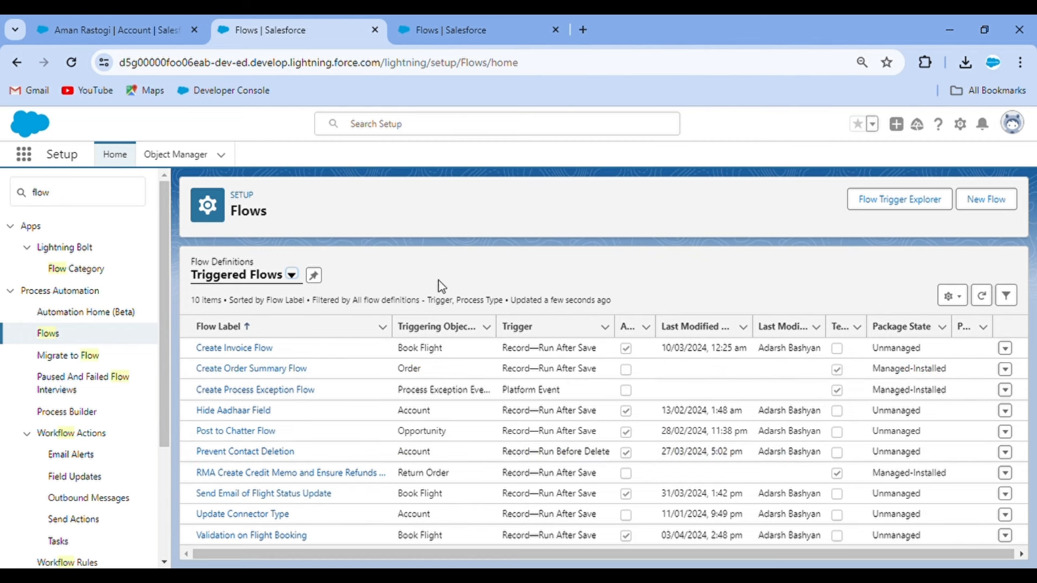
{"action": "left_click", "coordinate": [292, 276]}
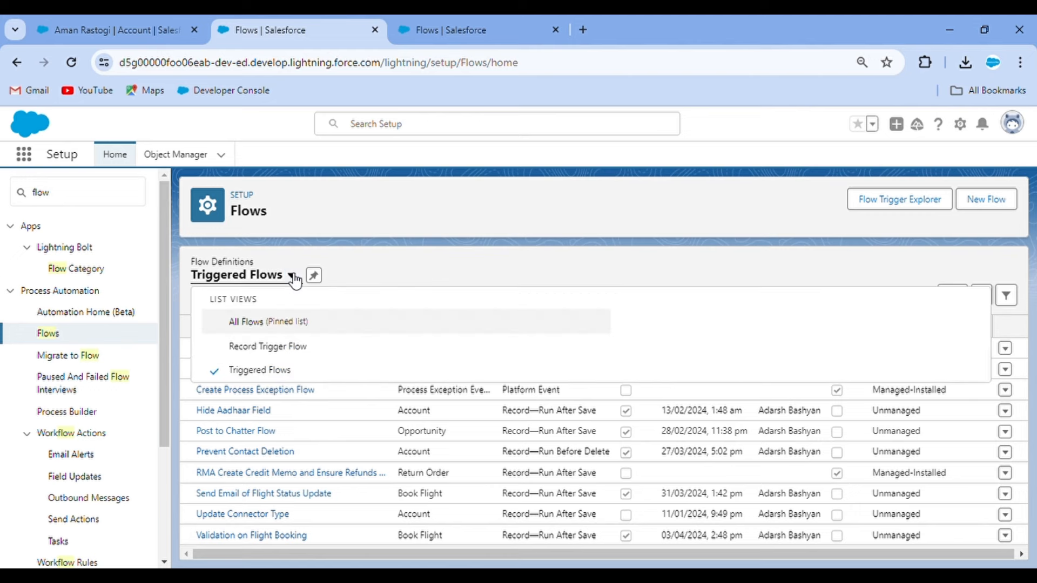
{"action": "left_click", "coordinate": [273, 350]}
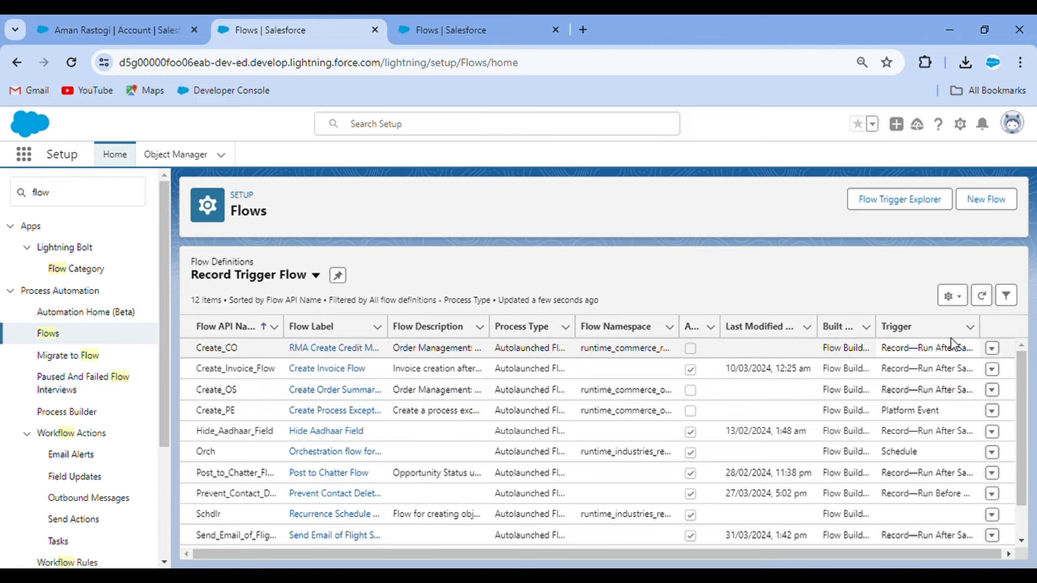
{"action": "left_click", "coordinate": [311, 287]}
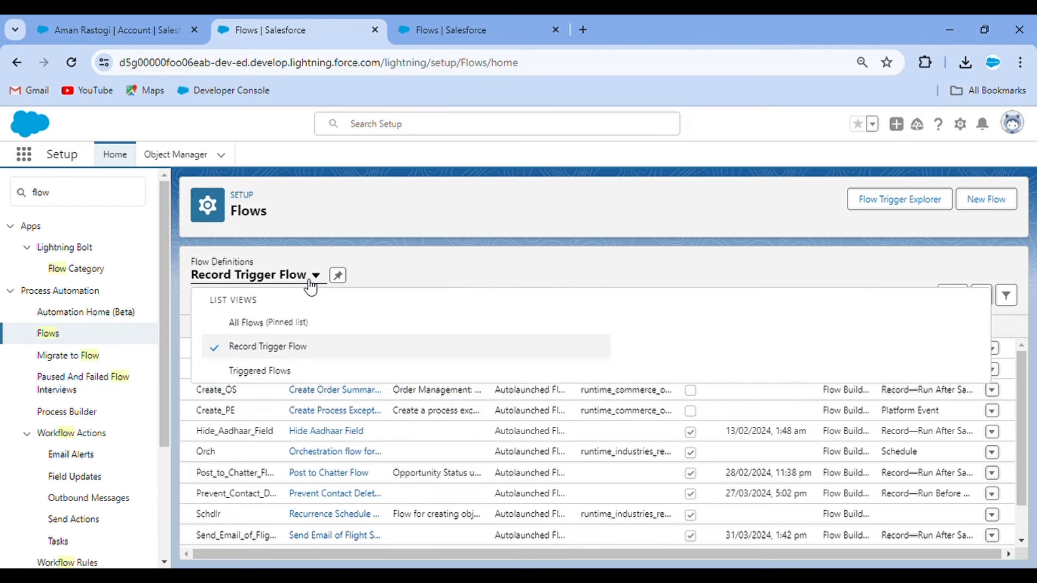
{"action": "left_click", "coordinate": [261, 324]}
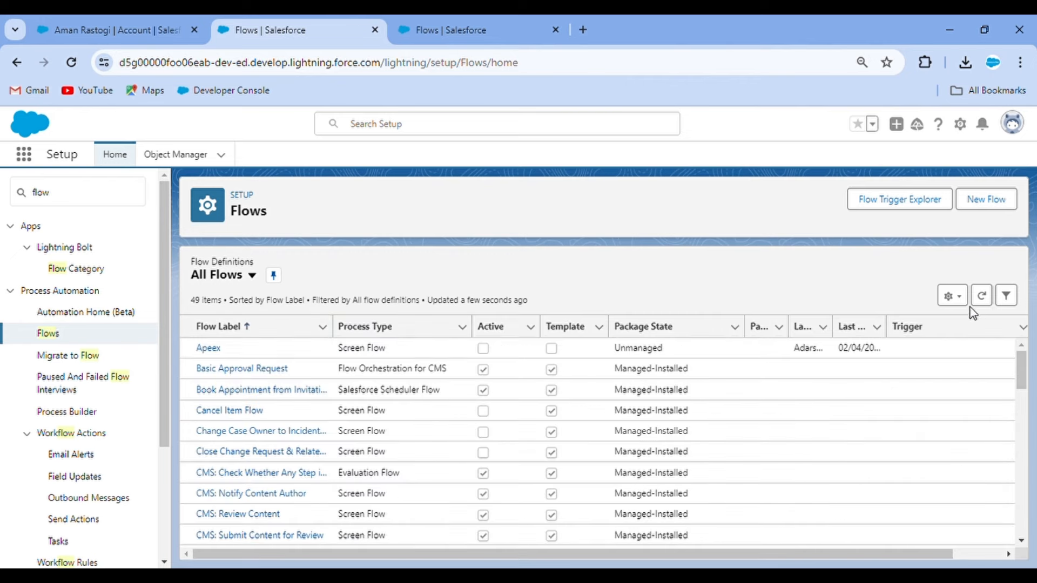
Look through the fields available for display in the All Flows list view, leaving the selection unsaved
{"action": "left_click", "coordinate": [960, 304]}
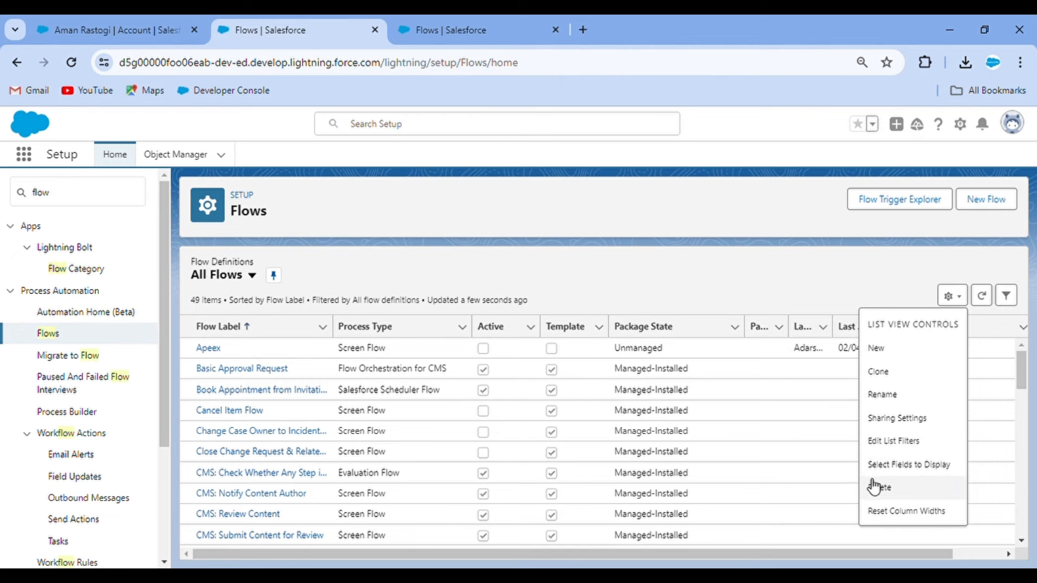
{"action": "left_click", "coordinate": [899, 465]}
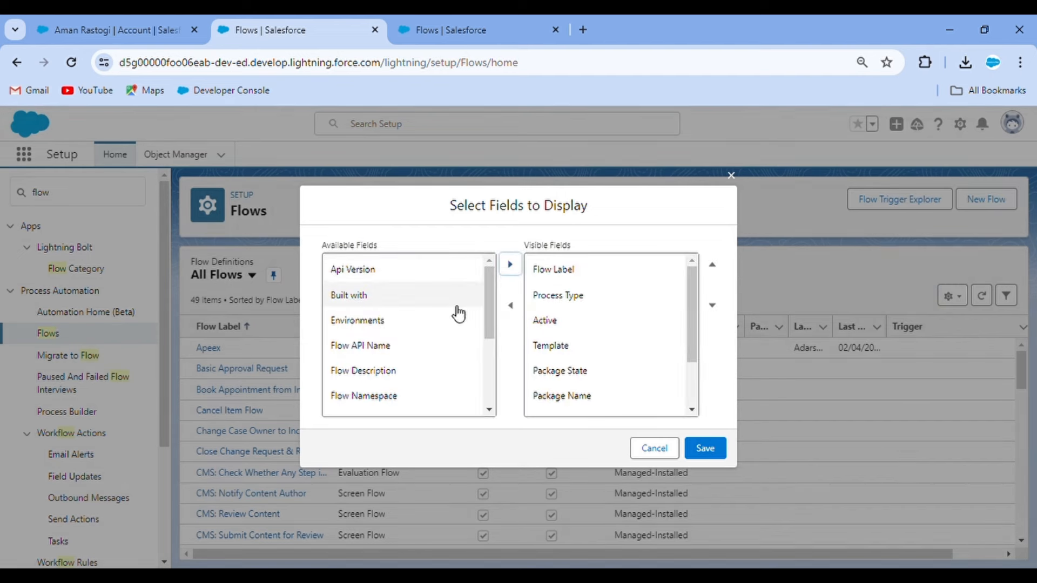
{"action": "scroll", "coordinate": [385, 393], "scroll_direction": "down", "scroll_amount": 3}
{"action": "scroll", "coordinate": [385, 393], "scroll_direction": "down", "scroll_amount": 1}
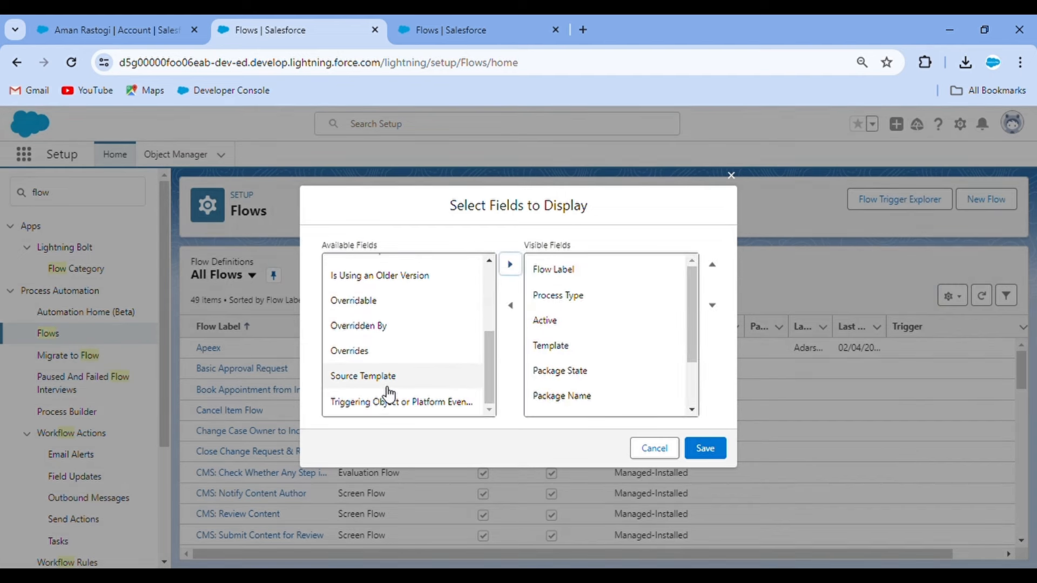
{"action": "left_click", "coordinate": [731, 175]}
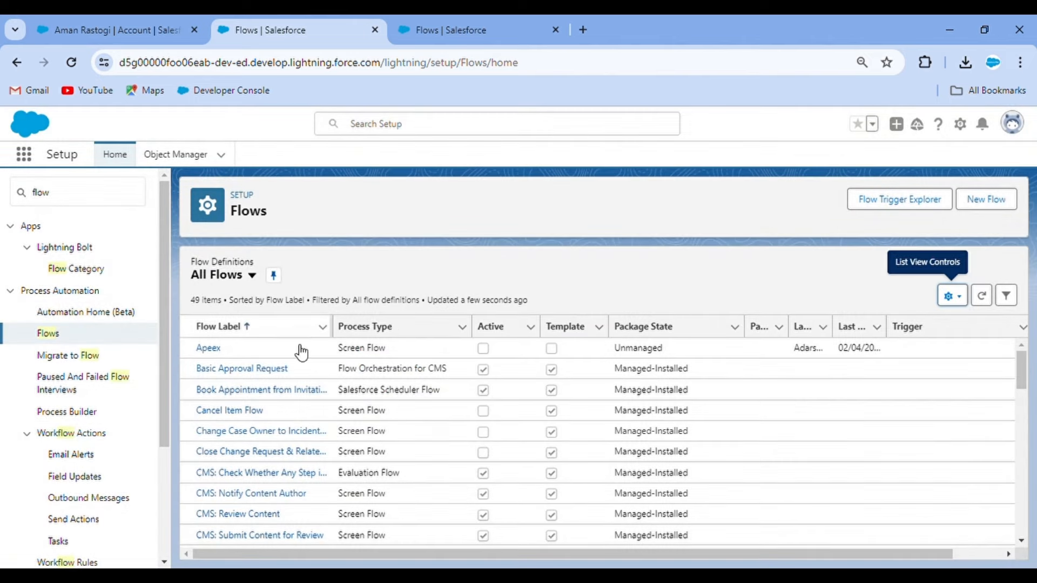
Create a new flow of the Record-Triggered Flow type
{"action": "left_click", "coordinate": [990, 200]}
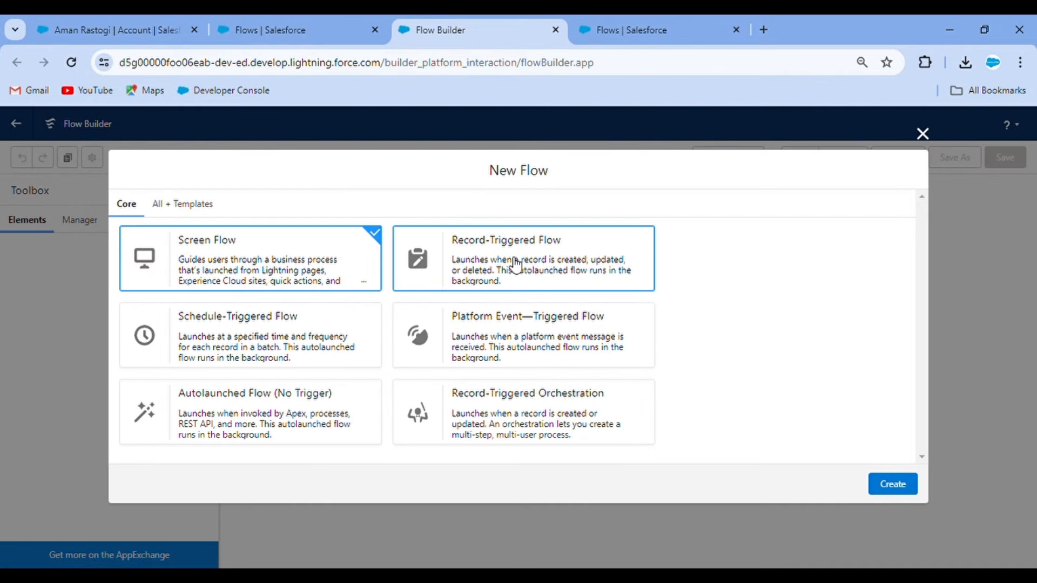
{"action": "left_click", "coordinate": [514, 263]}
{"action": "left_click", "coordinate": [886, 485]}
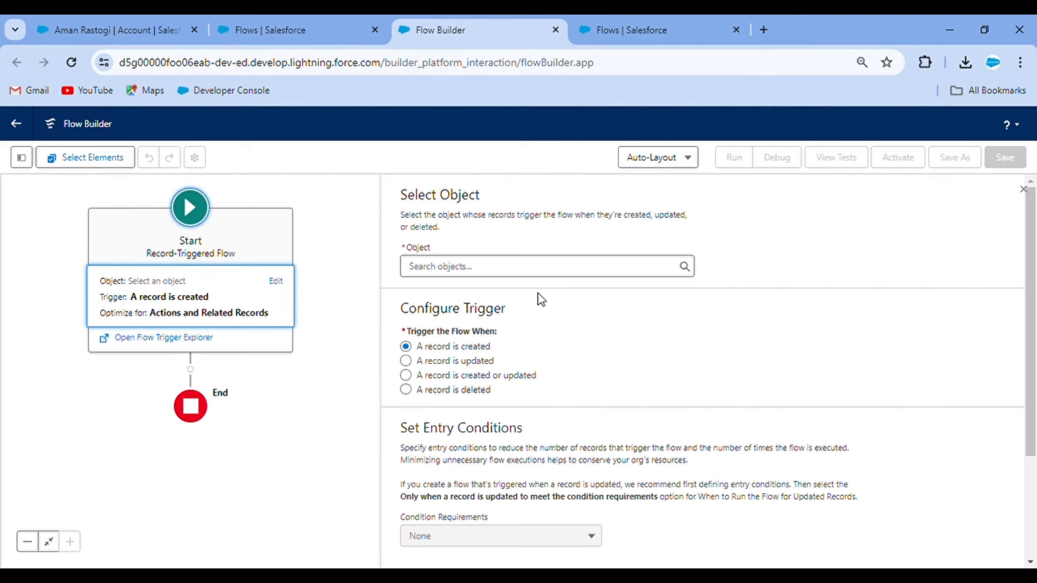
Set the flow's triggering object to Contact and trigger it when a record is created or updated
{"action": "left_click", "coordinate": [506, 273]}
{"action": "type", "text": "con"}
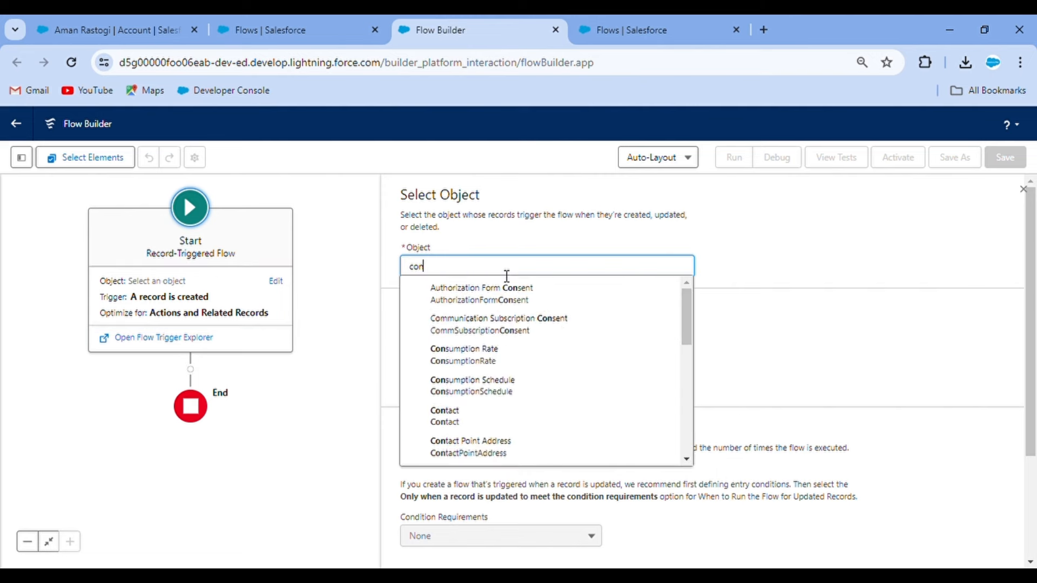
{"action": "type", "text": "tact"}
{"action": "left_click", "coordinate": [491, 299]}
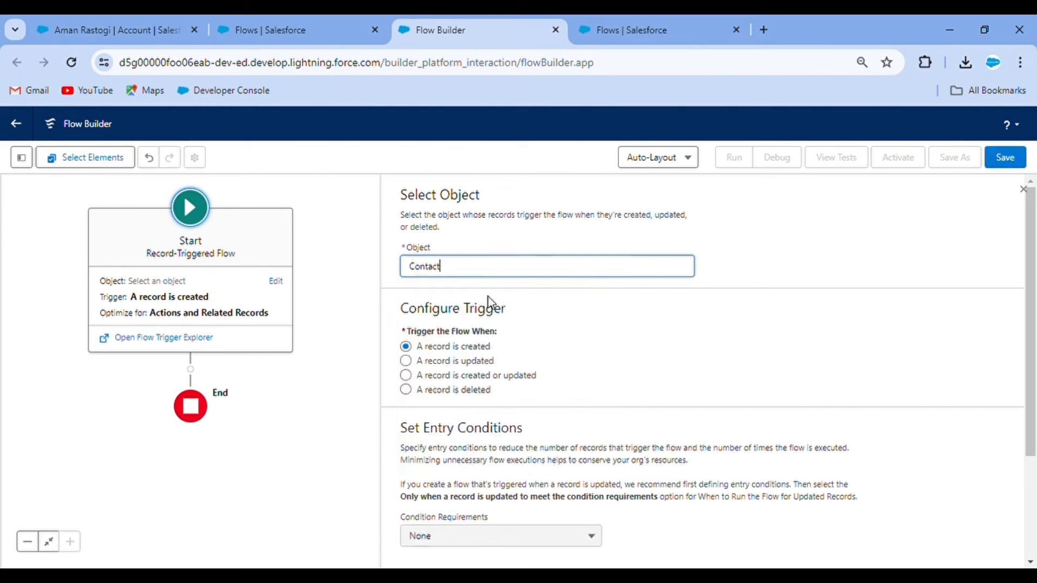
{"action": "left_click", "coordinate": [406, 375]}
Set the entry requirements to All Conditions Are Met (AND), with a condition that Is_Primary__c equals True
{"action": "scroll", "coordinate": [581, 416], "scroll_direction": "down", "scroll_amount": 2}
{"action": "scroll", "coordinate": [553, 470], "scroll_direction": "down", "scroll_amount": 1}
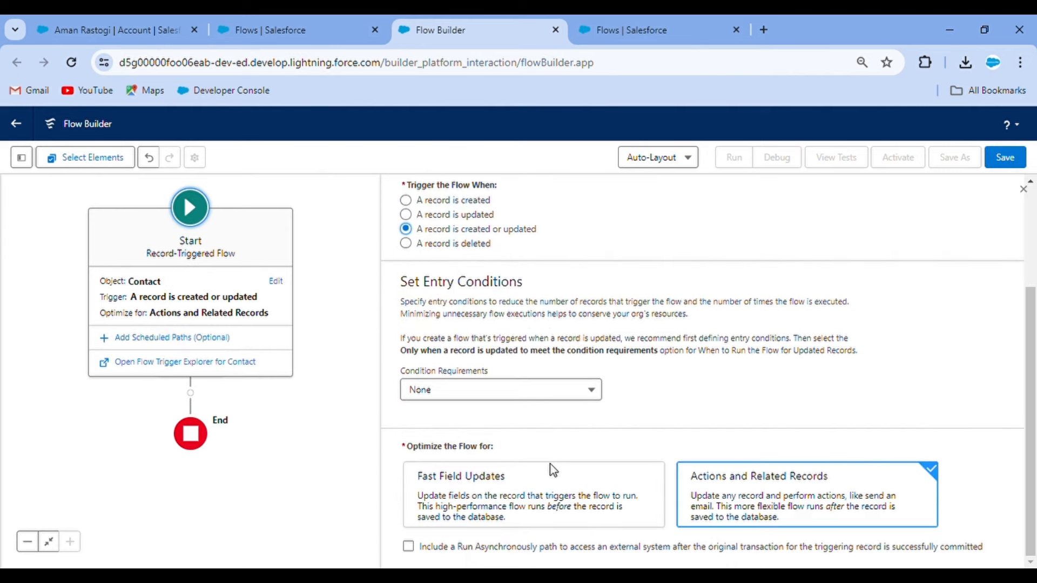
{"action": "left_click", "coordinate": [492, 390]}
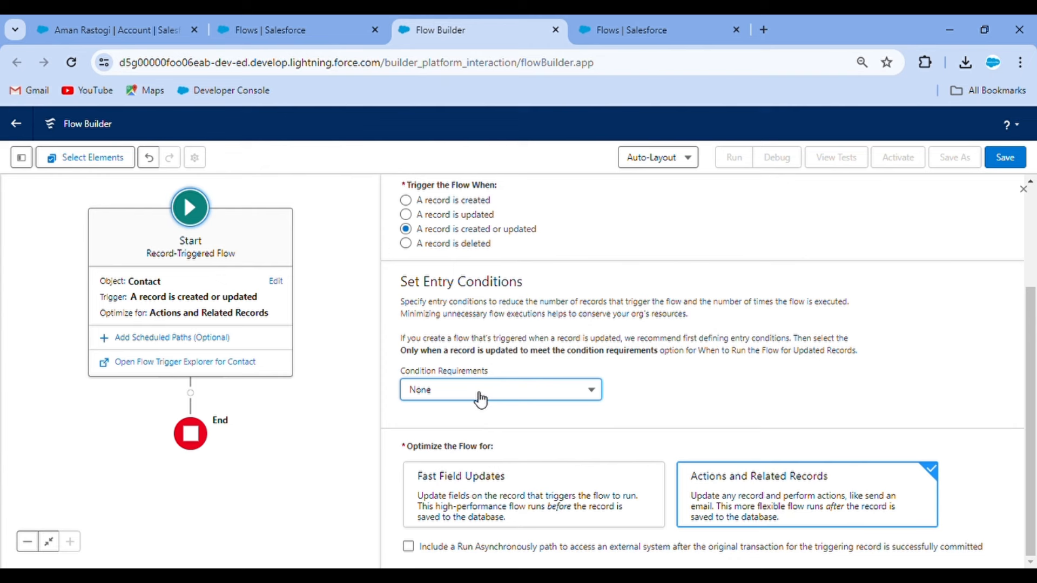
{"action": "left_click", "coordinate": [481, 400]}
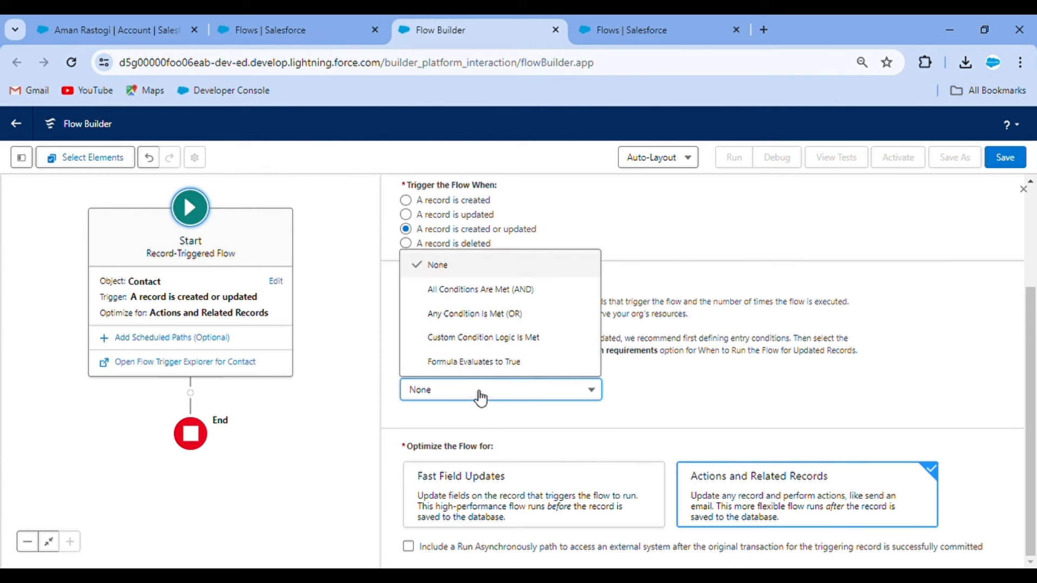
{"action": "left_click", "coordinate": [448, 298]}
{"action": "scroll", "coordinate": [550, 447], "scroll_direction": "down", "scroll_amount": 1}
{"action": "left_click", "coordinate": [497, 414]}
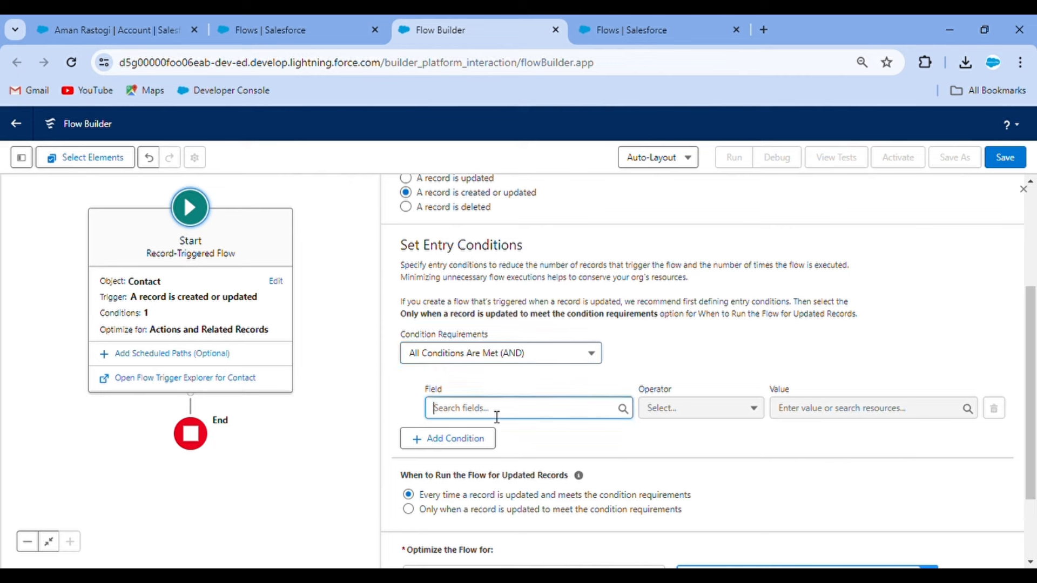
{"action": "type", "text": "is"}
{"action": "left_click", "coordinate": [459, 324]}
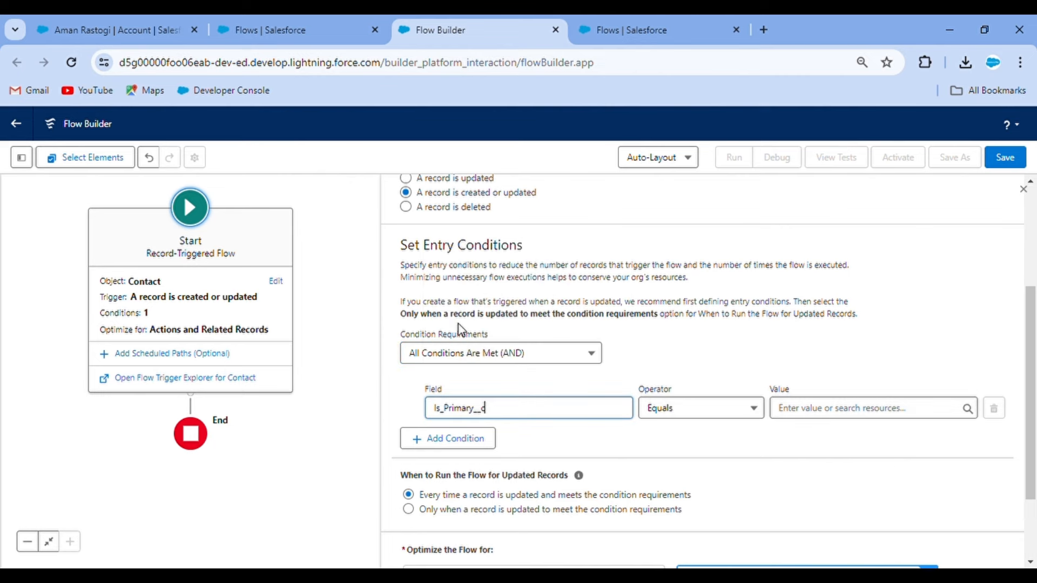
{"action": "left_click", "coordinate": [828, 407]}
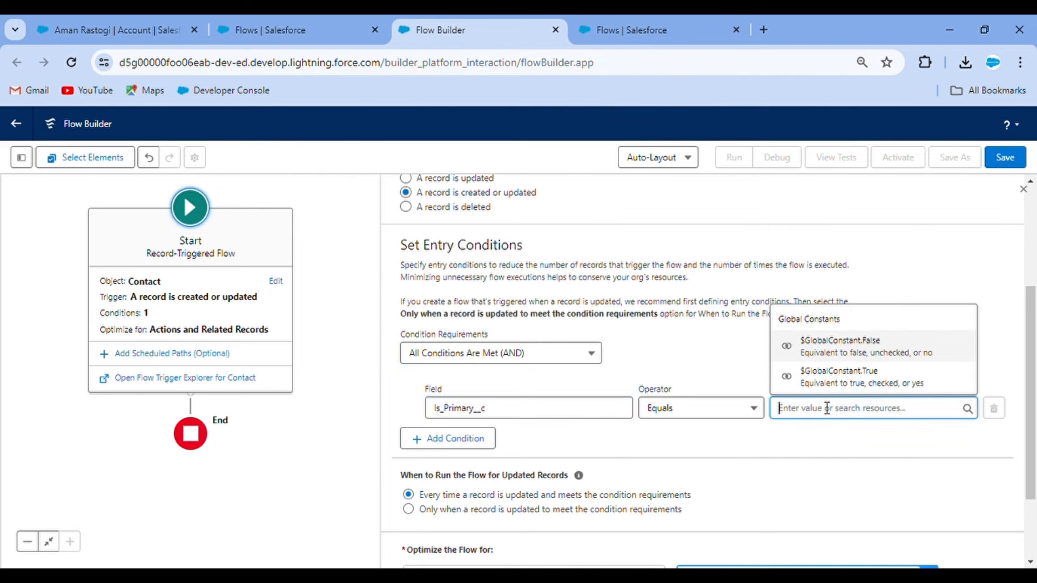
{"action": "left_click", "coordinate": [838, 377]}
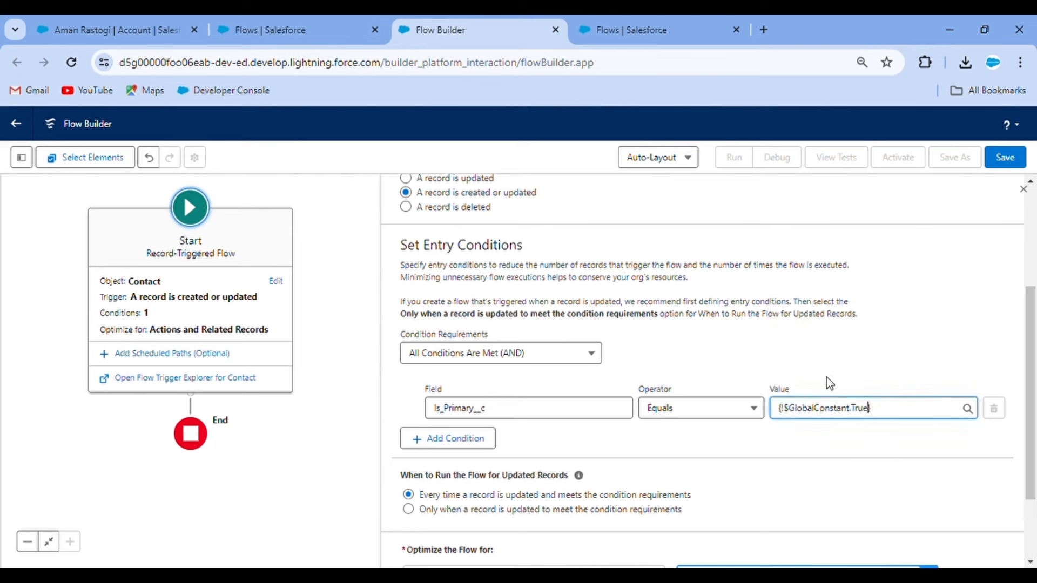
Add a second entry condition requiring that AccountId Is Null equals False
{"action": "left_click", "coordinate": [452, 439]}
{"action": "left_click", "coordinate": [481, 456]}
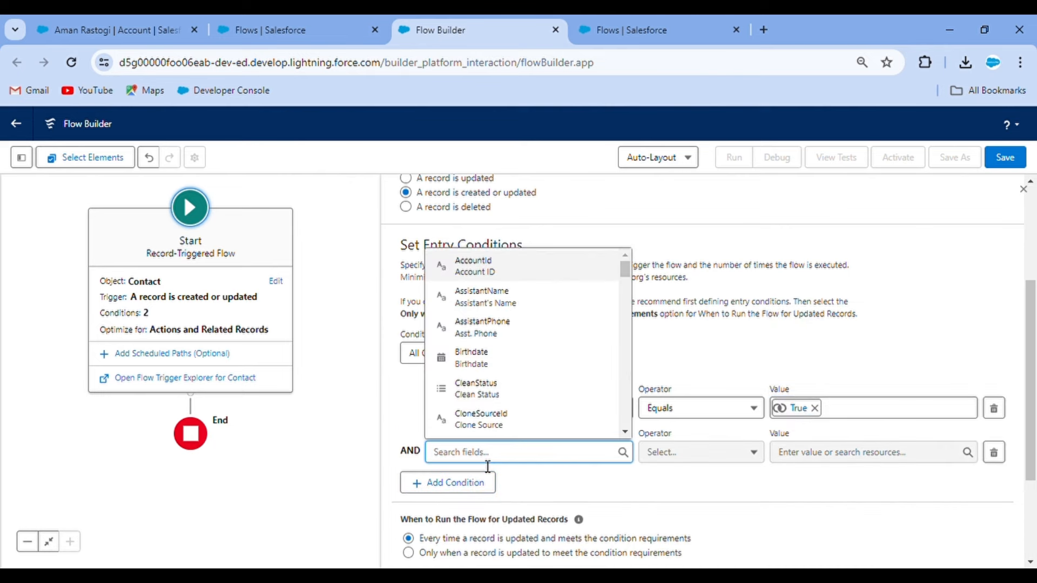
{"action": "left_click", "coordinate": [493, 264]}
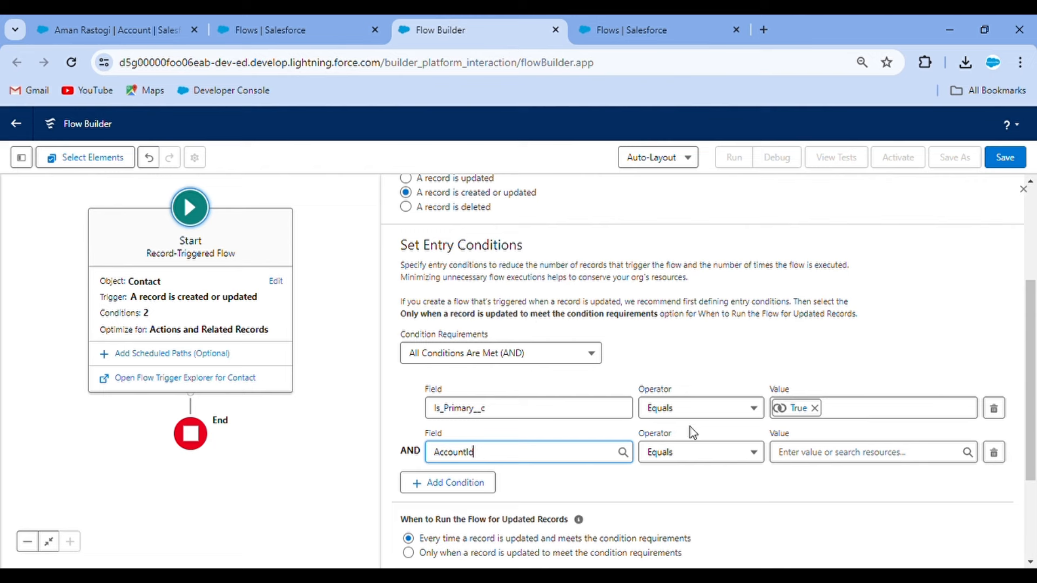
{"action": "left_click", "coordinate": [685, 463]}
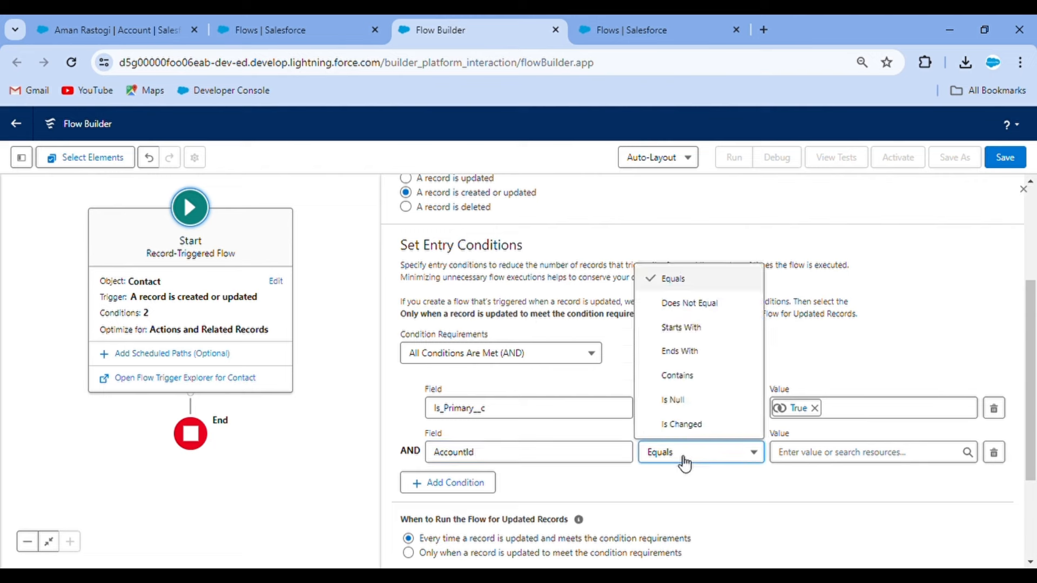
{"action": "left_click", "coordinate": [685, 405]}
{"action": "left_click", "coordinate": [799, 455]}
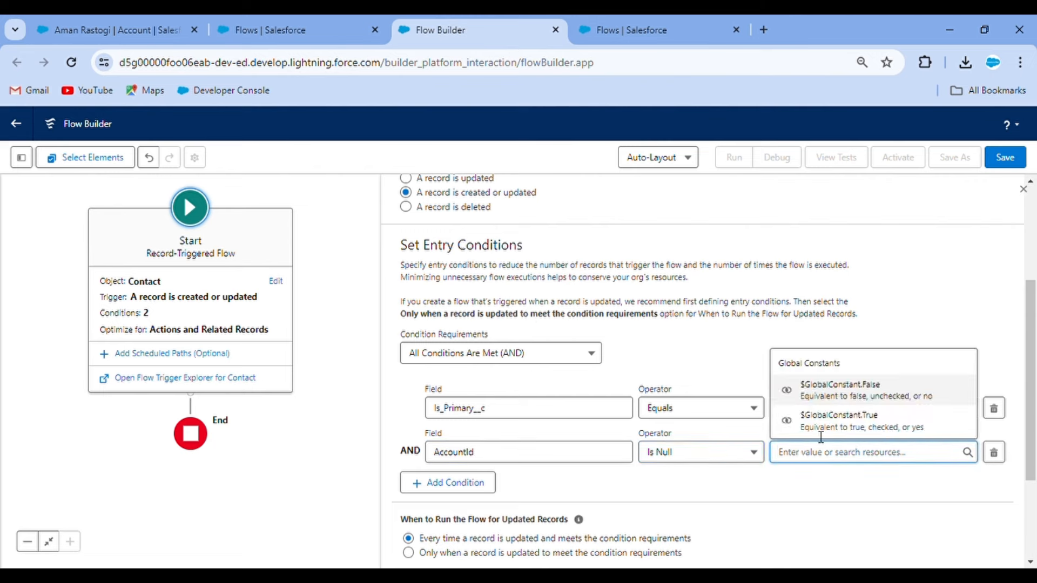
{"action": "left_click", "coordinate": [854, 390]}
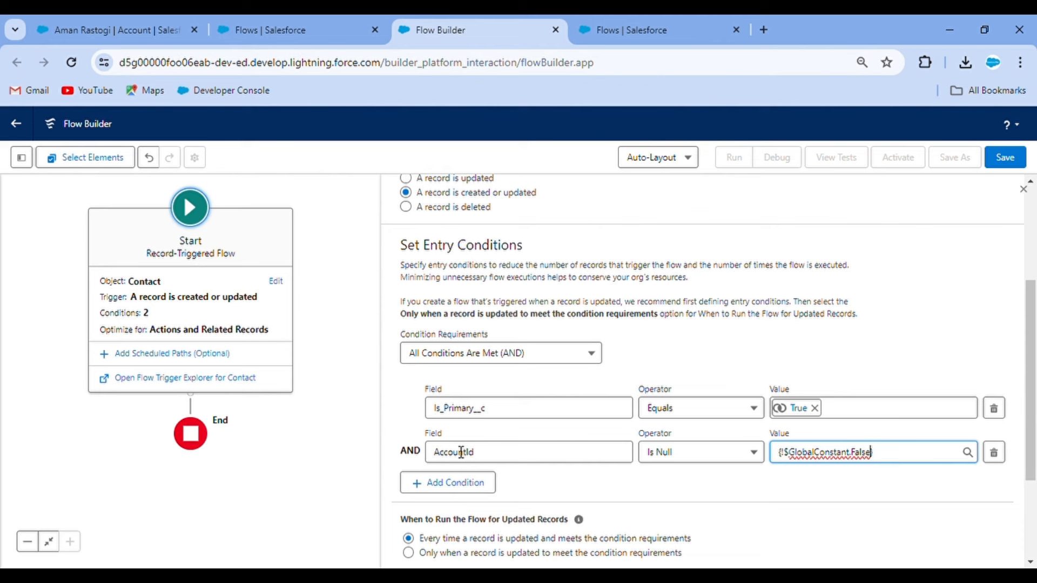
{"action": "left_click", "coordinate": [643, 375]}
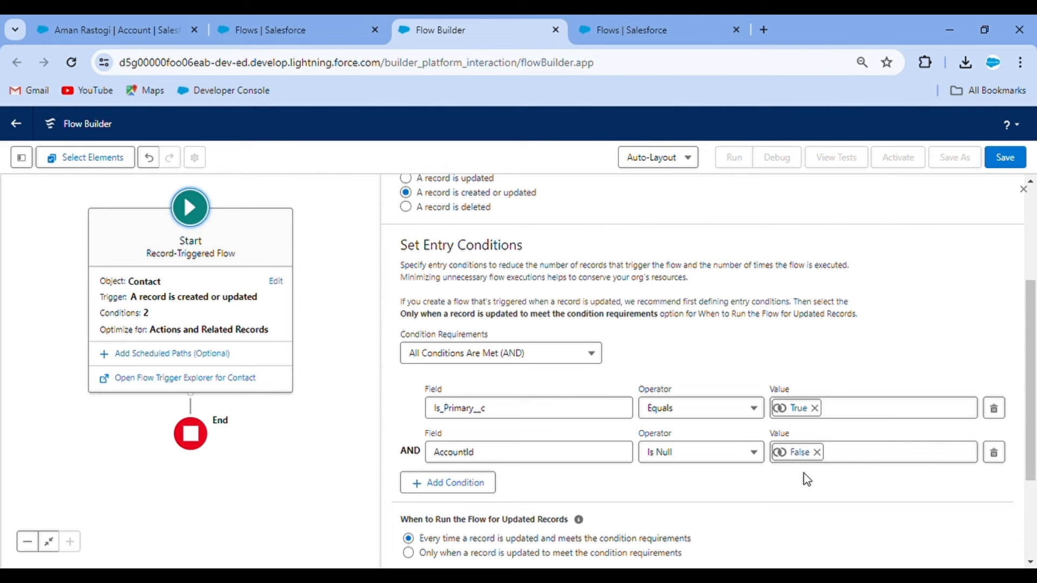
Set the flow to run for updated records only when a record is updated to meet the condition requirements
{"action": "scroll", "coordinate": [804, 473], "scroll_direction": "down", "scroll_amount": 3}
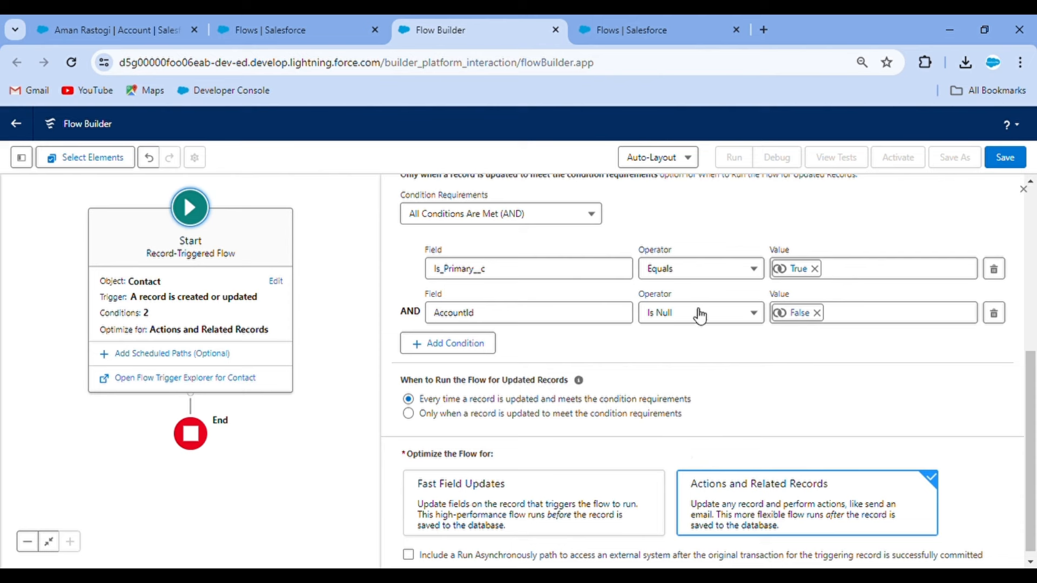
{"action": "left_click", "coordinate": [408, 414]}
{"action": "scroll", "coordinate": [755, 373], "scroll_direction": "down", "scroll_amount": 1}
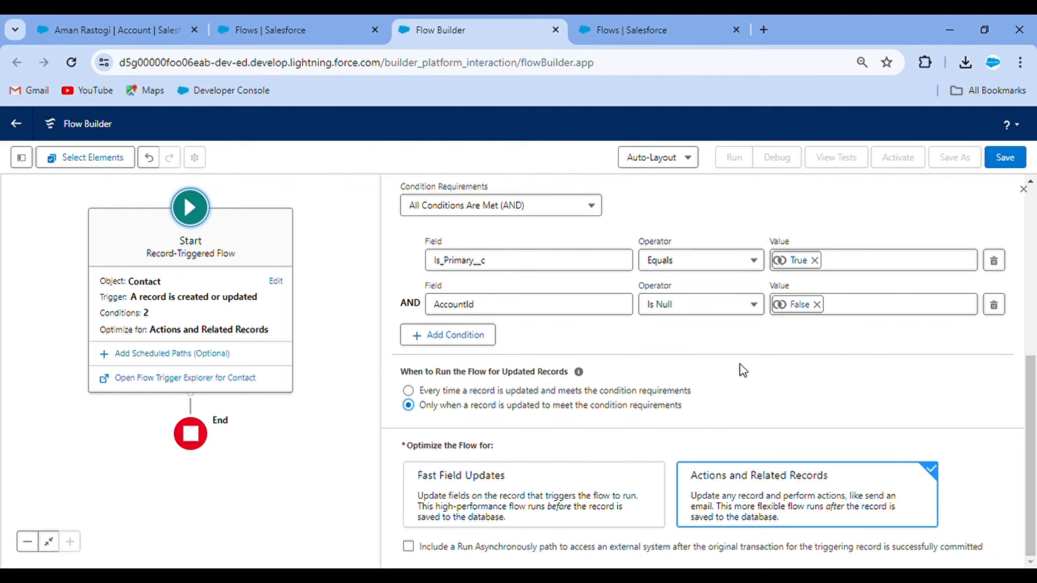
Add an Assignment element to the Run Immediately path and label it GetAccountId
{"action": "left_click", "coordinate": [197, 401]}
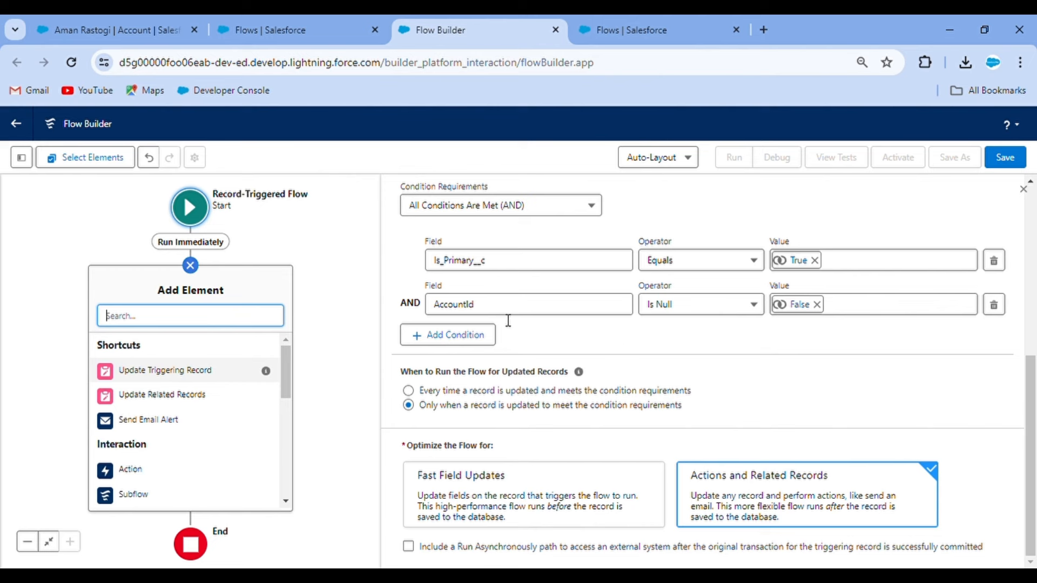
{"action": "scroll", "coordinate": [212, 405], "scroll_direction": "down", "scroll_amount": 4}
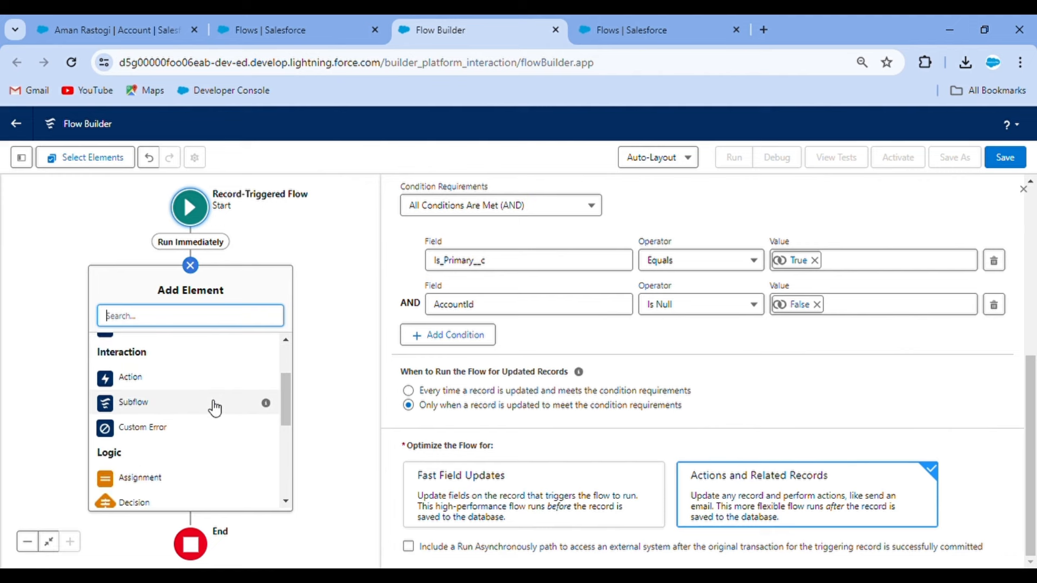
{"action": "scroll", "coordinate": [213, 409], "scroll_direction": "down", "scroll_amount": 1}
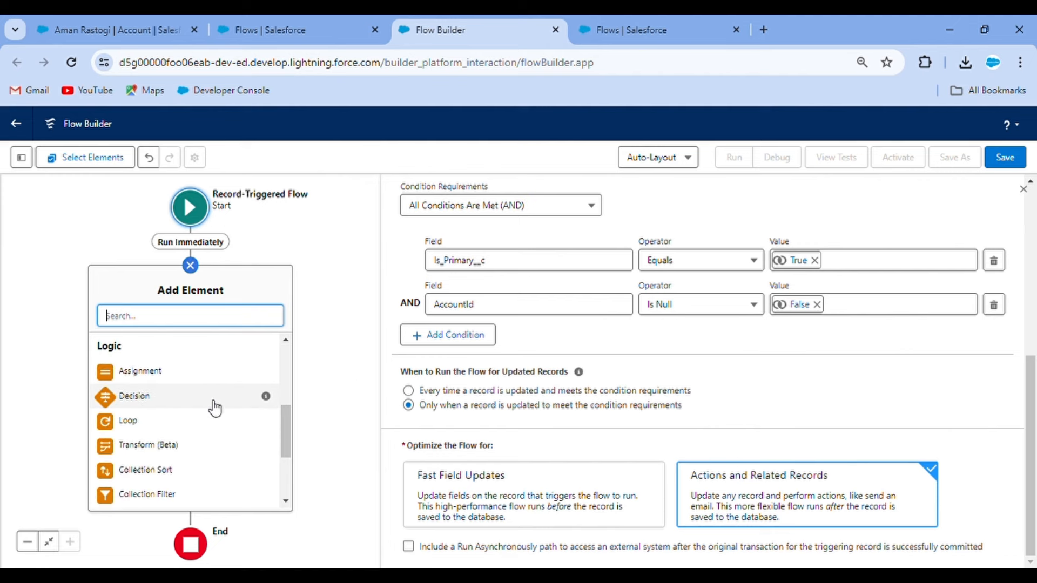
{"action": "left_click", "coordinate": [140, 375]}
{"action": "left_click", "coordinate": [564, 252]}
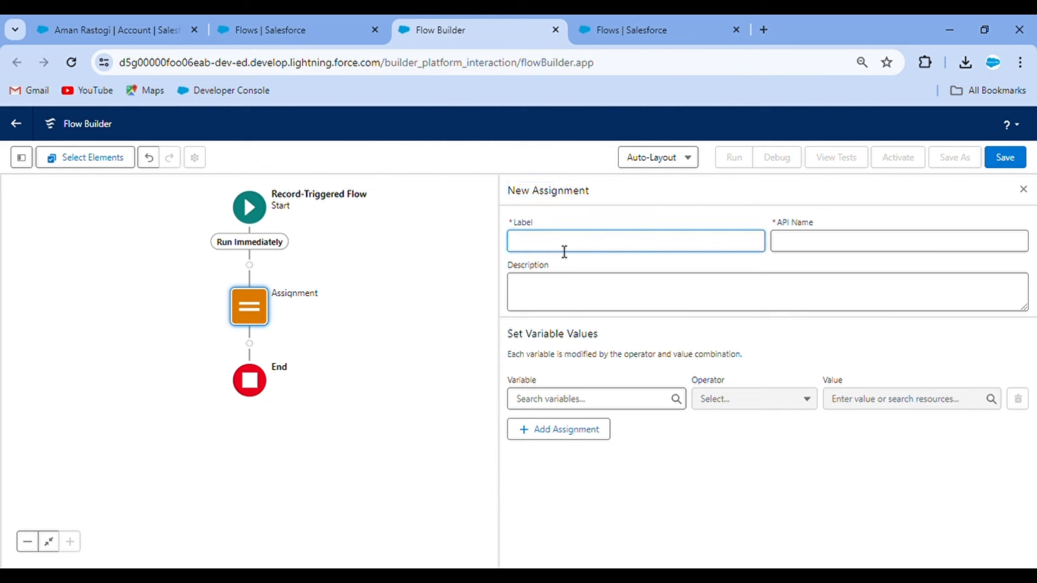
{"action": "type", "text": "GetAccountId"}
Enter the description "Storing the contact Account Id." for the GetAccountId assignment
{"action": "left_click", "coordinate": [593, 308]}
{"action": "type", "text": "S"}
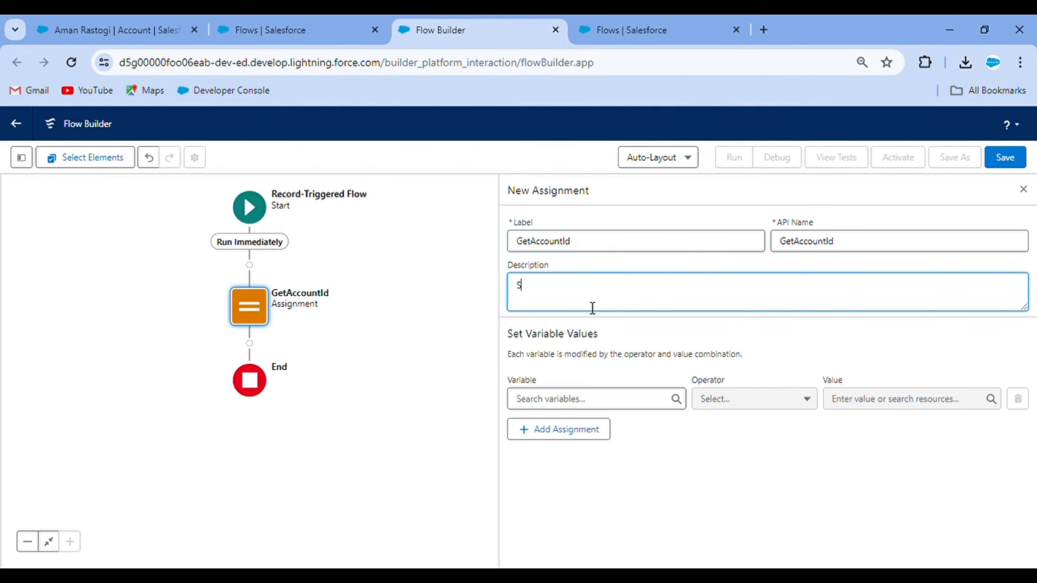
{"action": "type", "text": "tr"}
{"action": "type", "text": "oring"}
{"action": "key", "text": "BackSpace"}
{"action": "key", "text": "BackSpace"}
{"action": "key", "text": "BackSpace"}
{"action": "key", "text": "BackSpace"}
{"action": "type", "text": "oring the contact Account Id."}
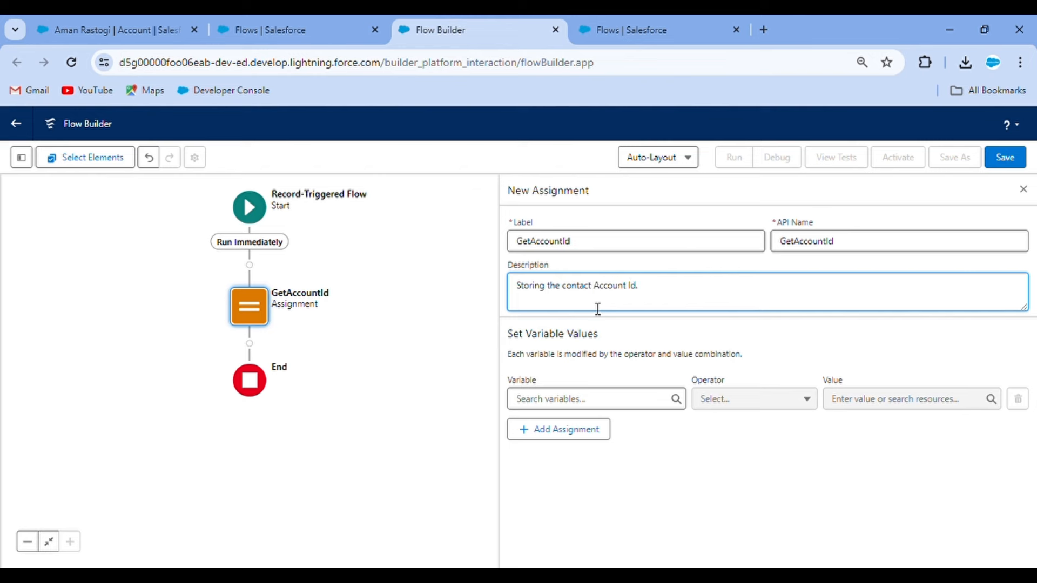
{"action": "left_click", "coordinate": [669, 342]}
Create a new Variable resource with the API name accountId and data type Text as the assignment's variable
{"action": "left_click", "coordinate": [599, 407]}
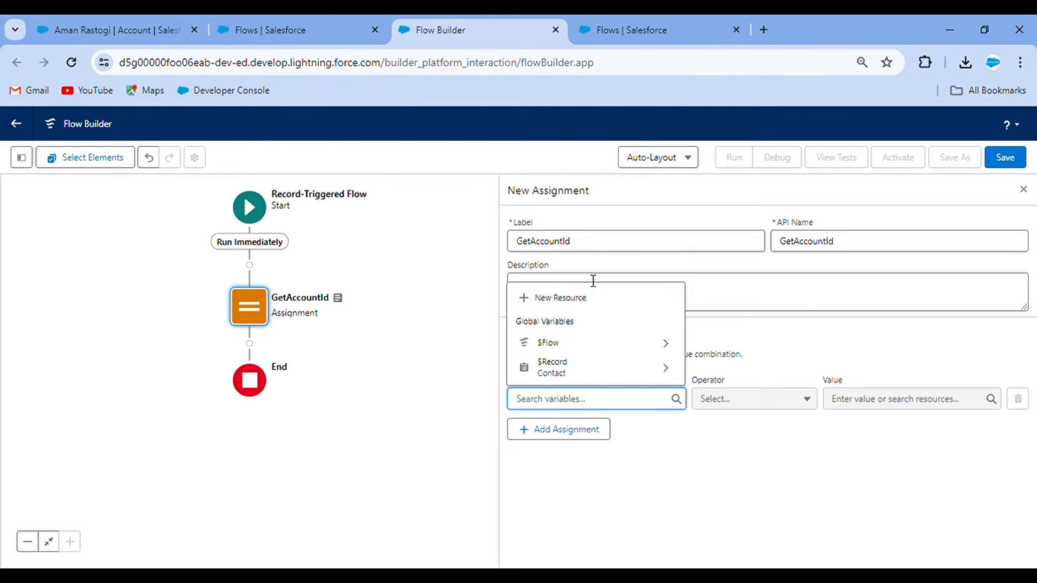
{"action": "left_click", "coordinate": [585, 298]}
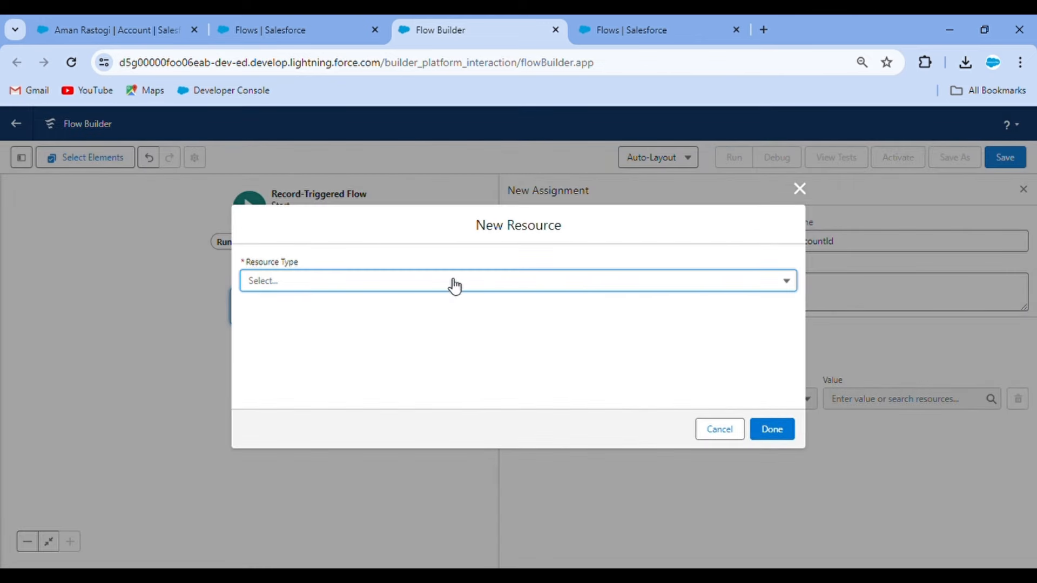
{"action": "left_click", "coordinate": [799, 190]}
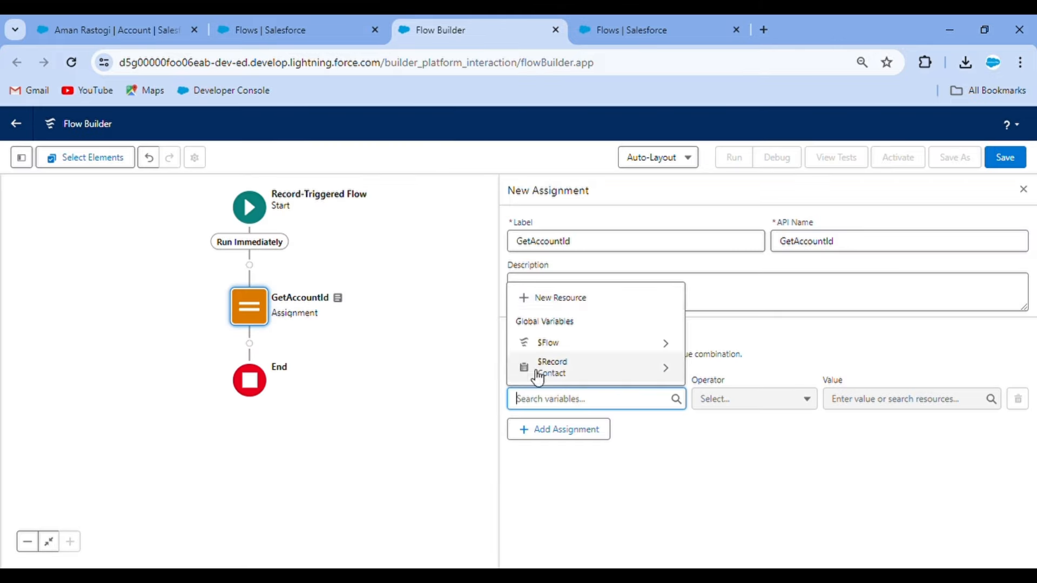
{"action": "left_click", "coordinate": [556, 298]}
{"action": "left_click", "coordinate": [329, 282]}
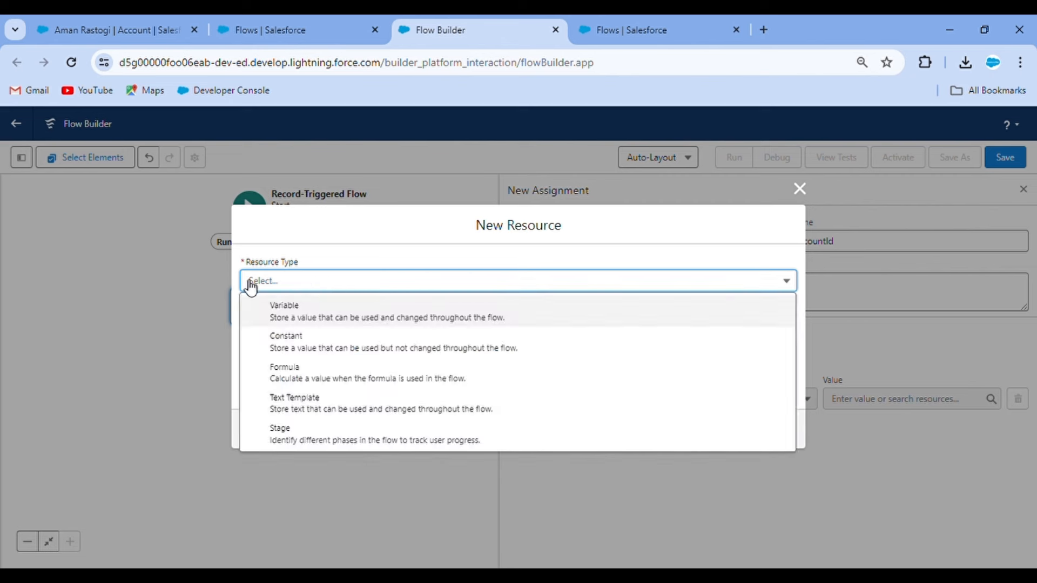
{"action": "left_click", "coordinate": [317, 310]}
{"action": "left_click", "coordinate": [326, 303]}
{"action": "type", "text": "accoun"}
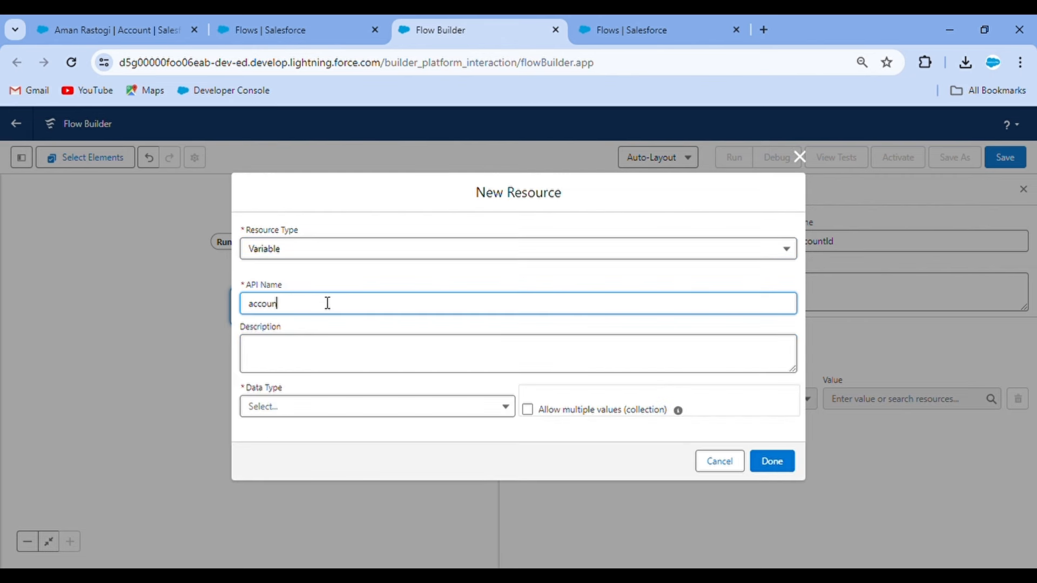
{"action": "type", "text": "tId"}
{"action": "left_click", "coordinate": [387, 264]}
{"action": "left_click", "coordinate": [331, 408]}
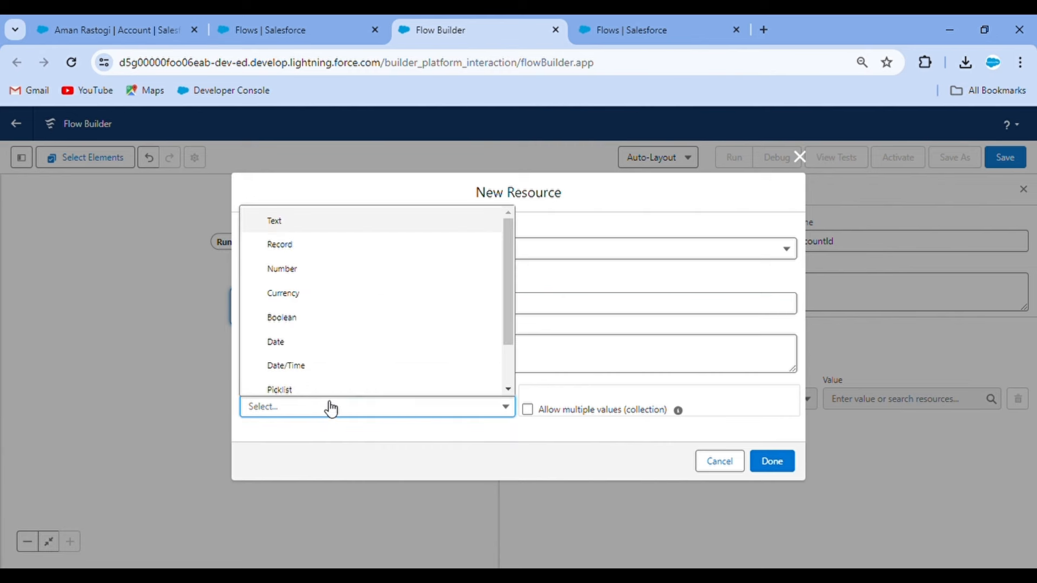
{"action": "left_click", "coordinate": [303, 231]}
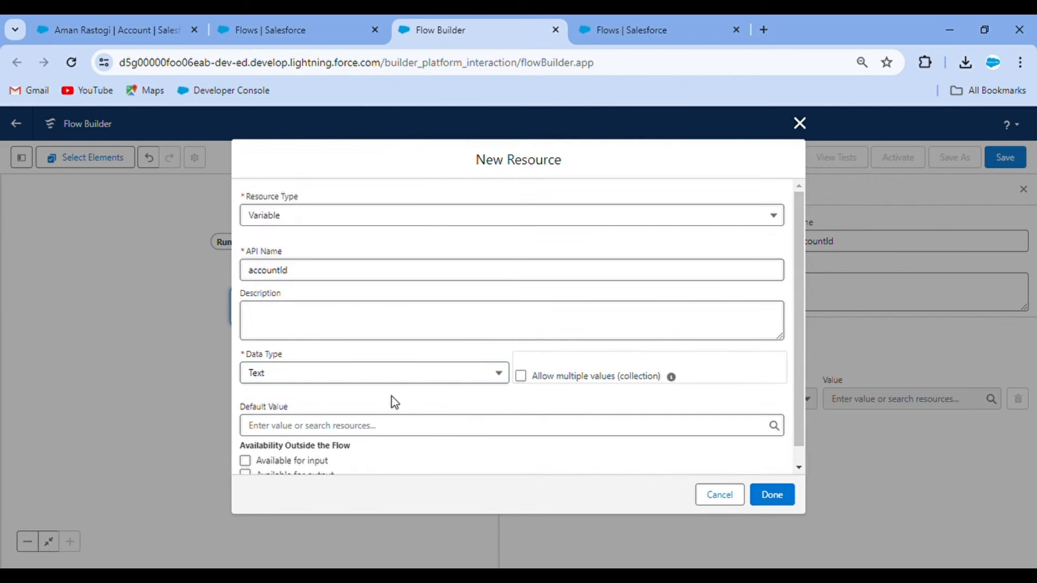
{"action": "scroll", "coordinate": [692, 428], "scroll_direction": "down", "scroll_amount": 1}
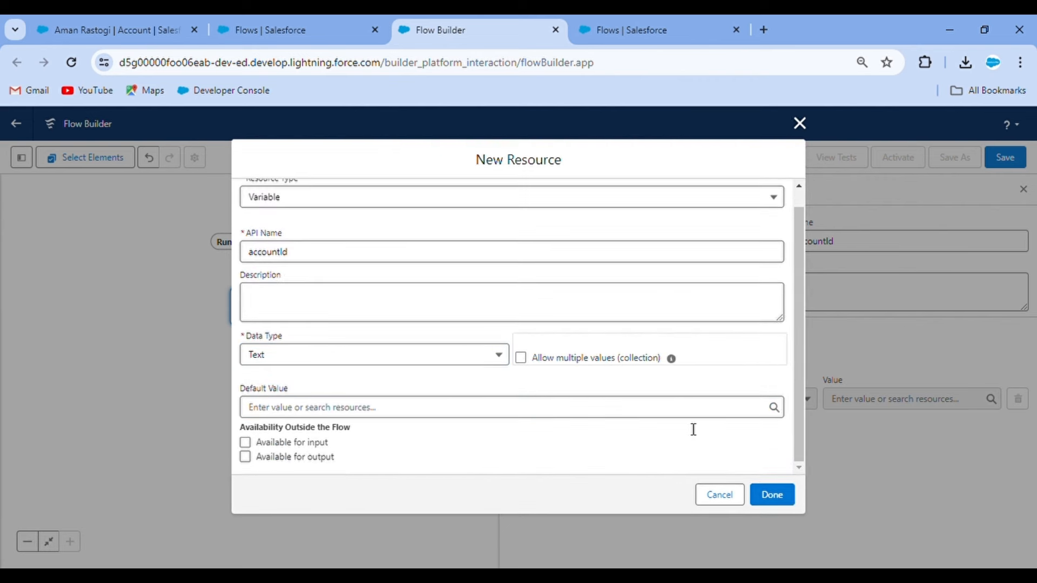
{"action": "left_click", "coordinate": [772, 495]}
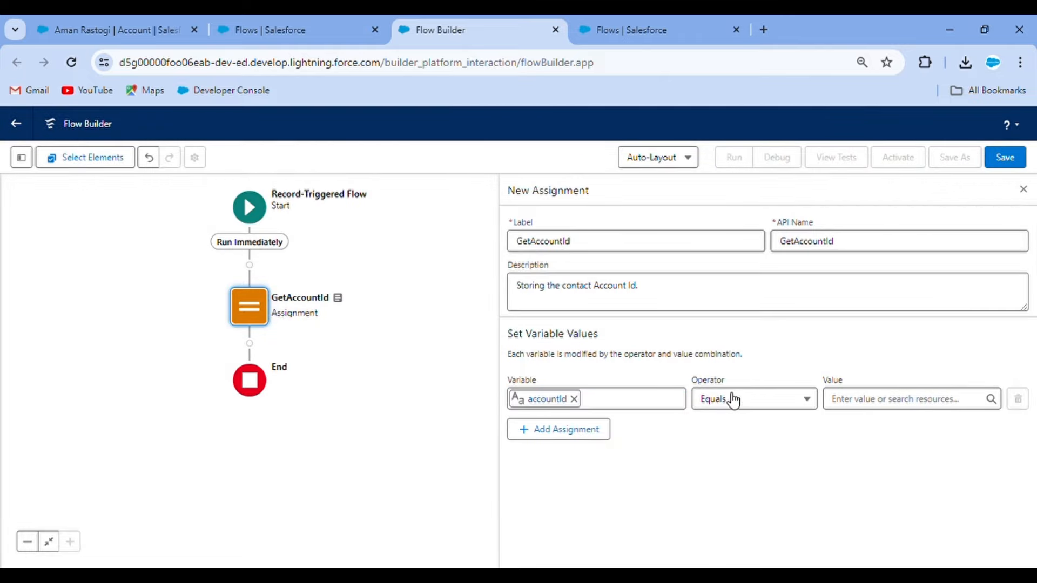
Set the value assigned to accountId to the triggering contact's $Record > Account ID > Account ID
{"action": "left_click", "coordinate": [863, 400]}
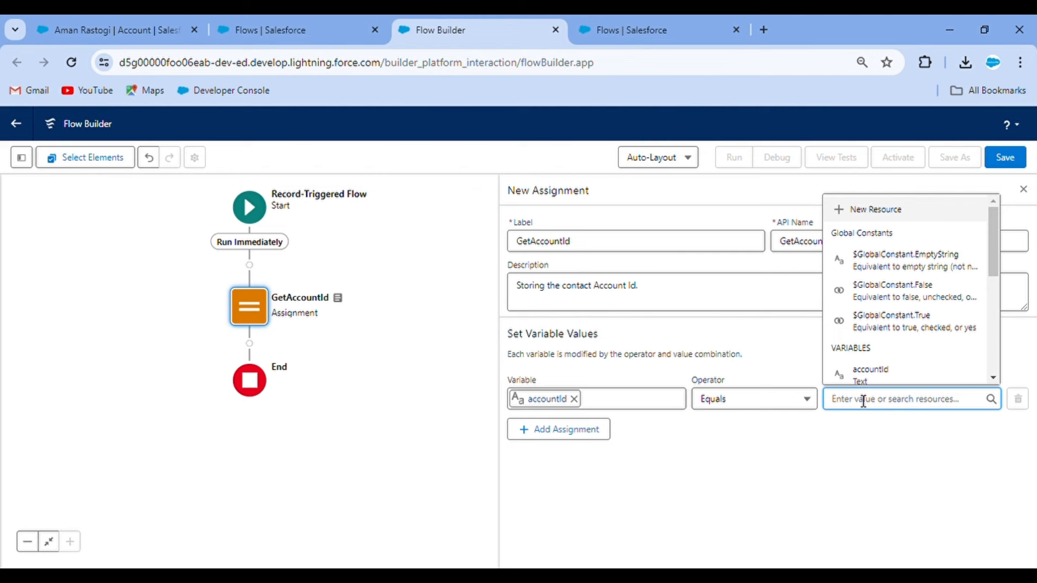
{"action": "scroll", "coordinate": [914, 297], "scroll_direction": "down", "scroll_amount": 5}
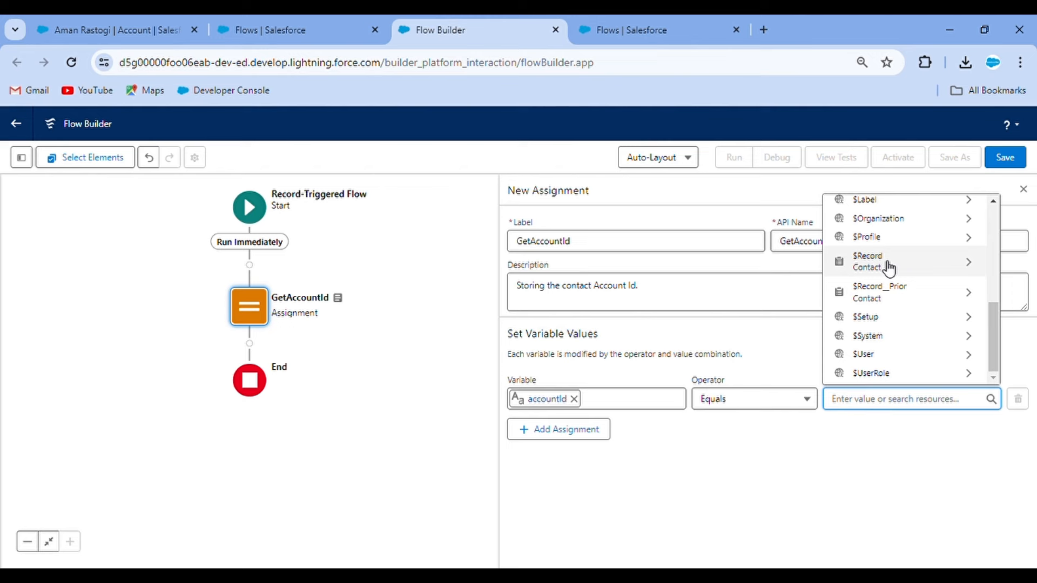
{"action": "left_click", "coordinate": [890, 268]}
{"action": "left_click", "coordinate": [886, 213]}
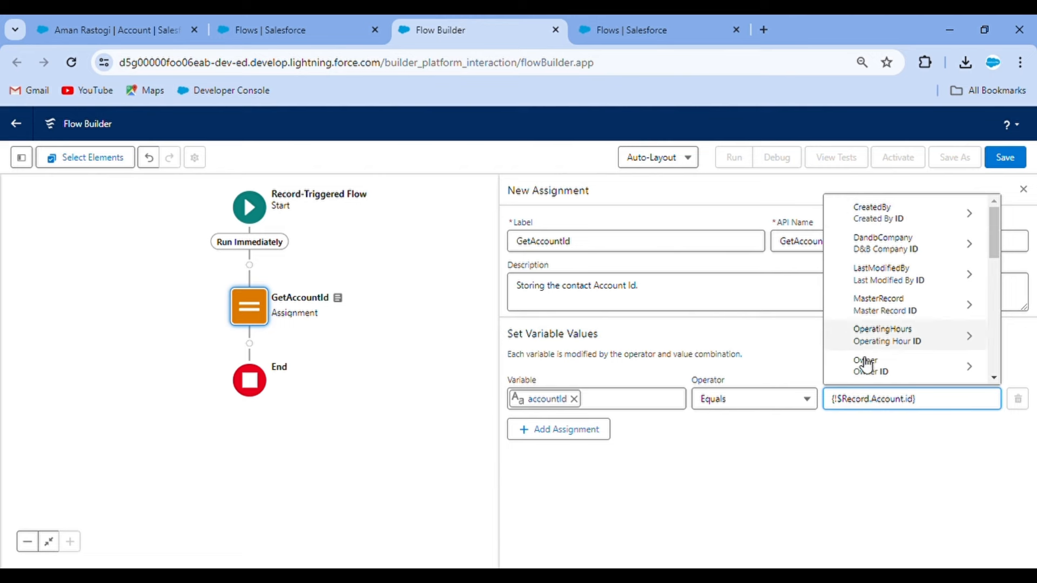
{"action": "left_click", "coordinate": [859, 446]}
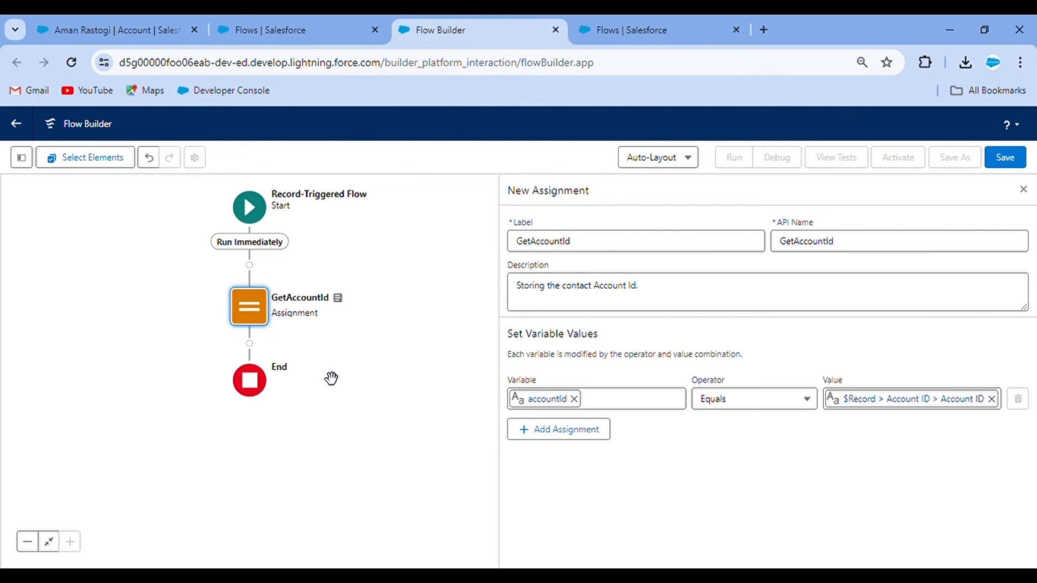
Review the Start element's trigger and entry conditions, then the variable values in the GetAccountId assignment
{"action": "left_click", "coordinate": [256, 220]}
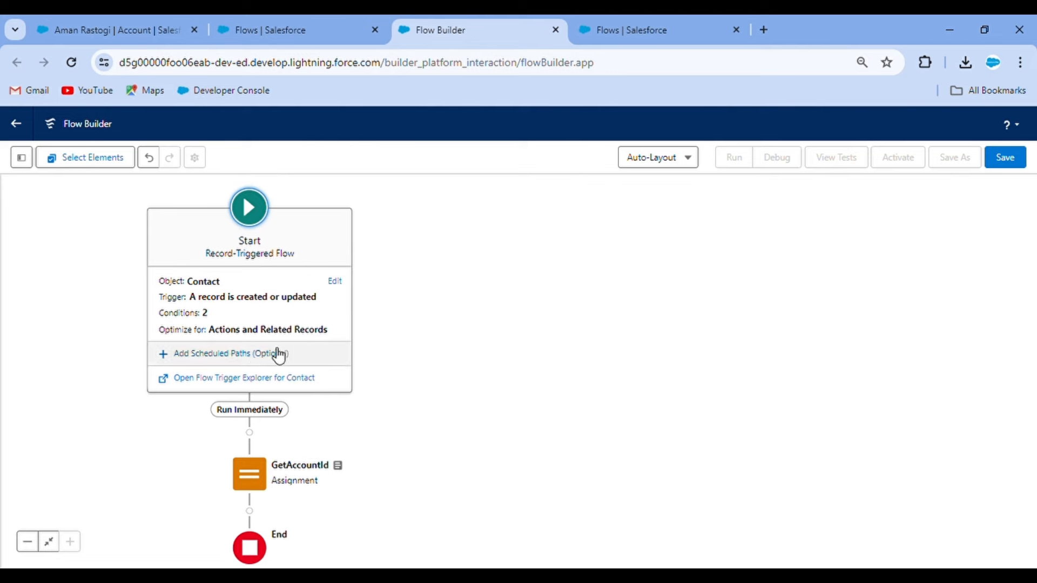
{"action": "left_click", "coordinate": [335, 281]}
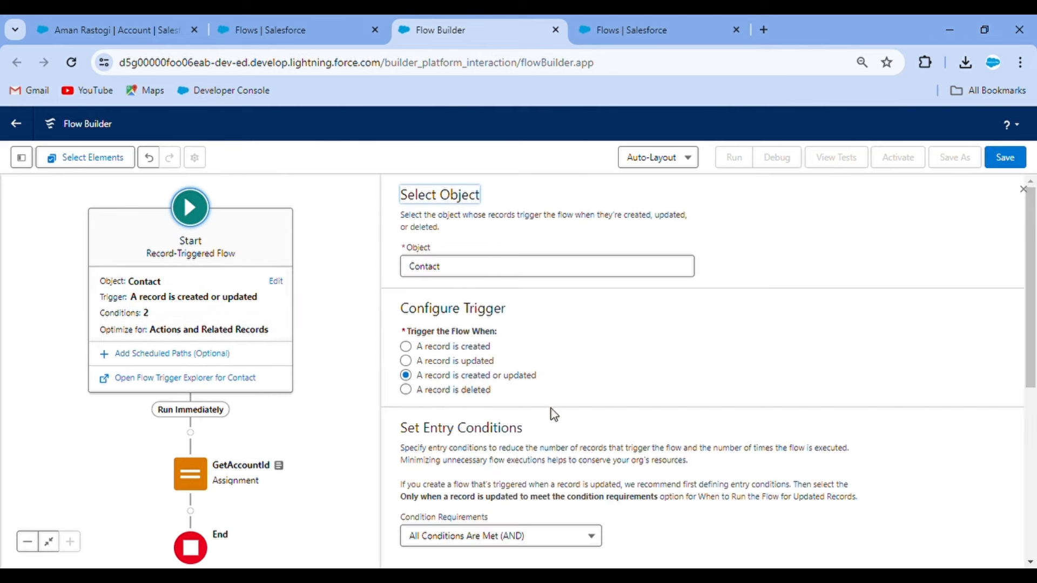
{"action": "scroll", "coordinate": [561, 432], "scroll_direction": "down", "scroll_amount": 4}
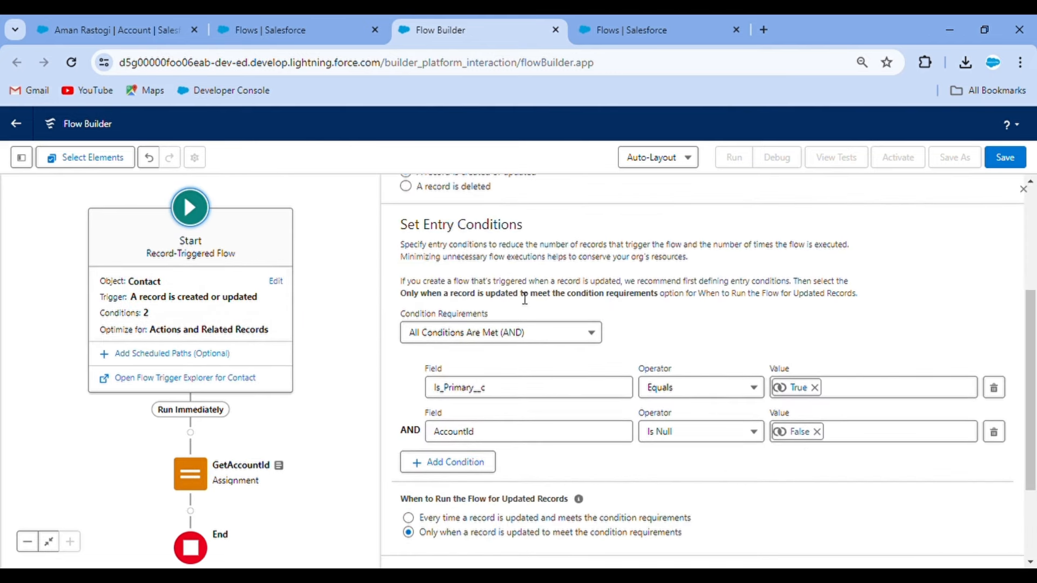
{"action": "scroll", "coordinate": [203, 474], "scroll_direction": "down", "scroll_amount": 3}
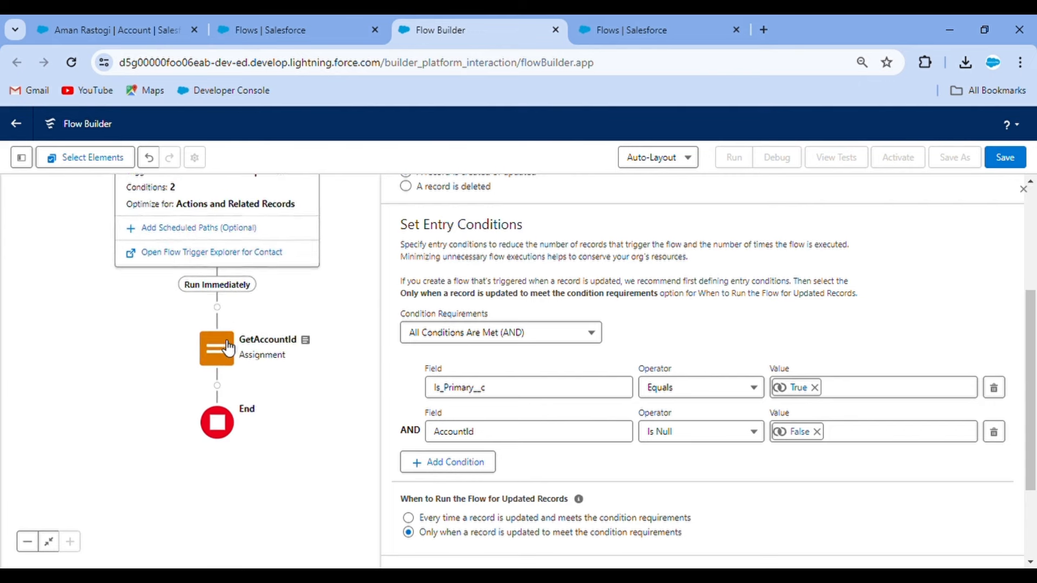
{"action": "left_click", "coordinate": [218, 347]}
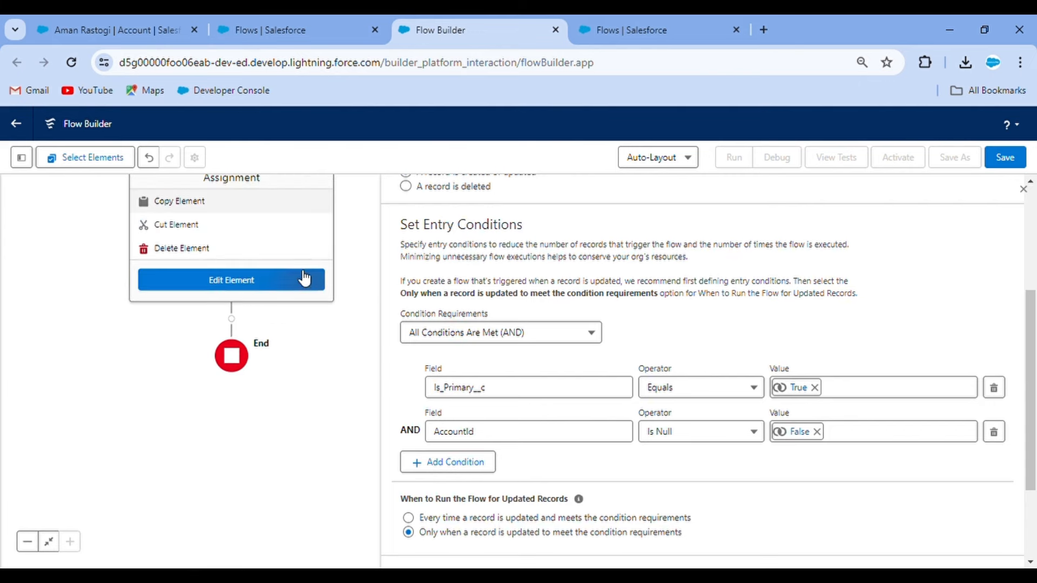
{"action": "left_click", "coordinate": [289, 202]}
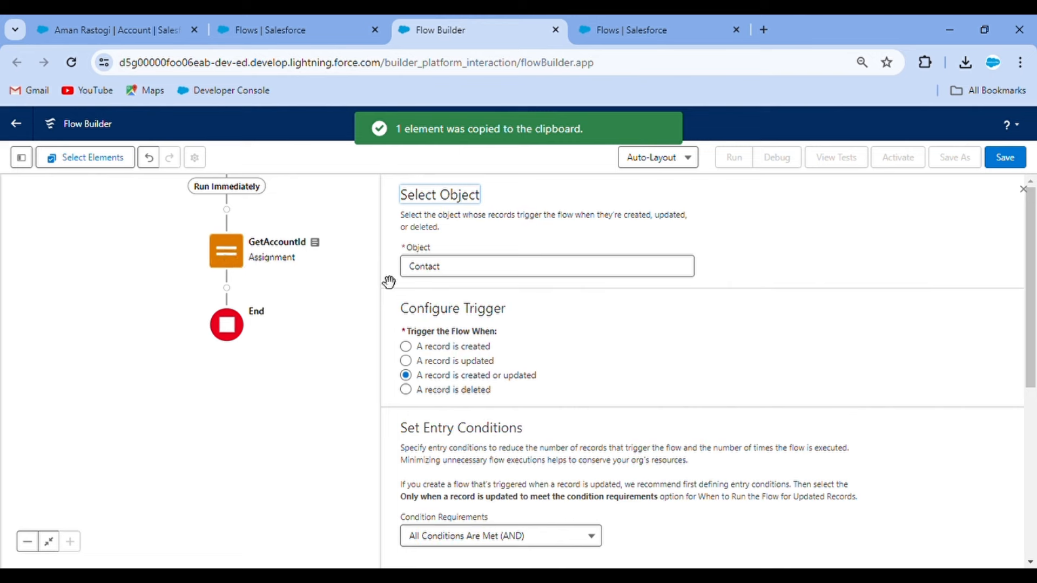
{"action": "left_click", "coordinate": [238, 260]}
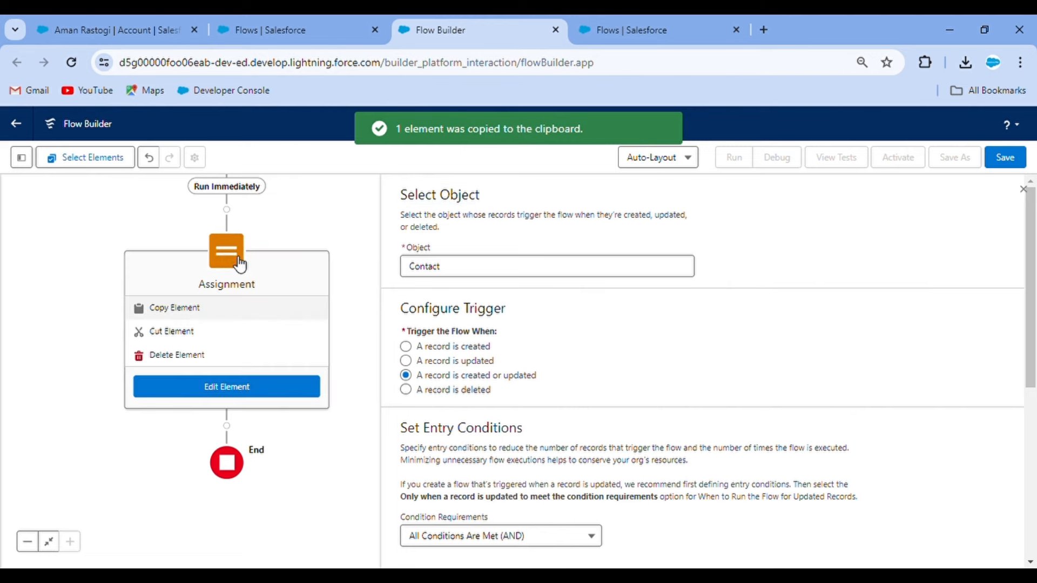
{"action": "double_click", "coordinate": [232, 265]}
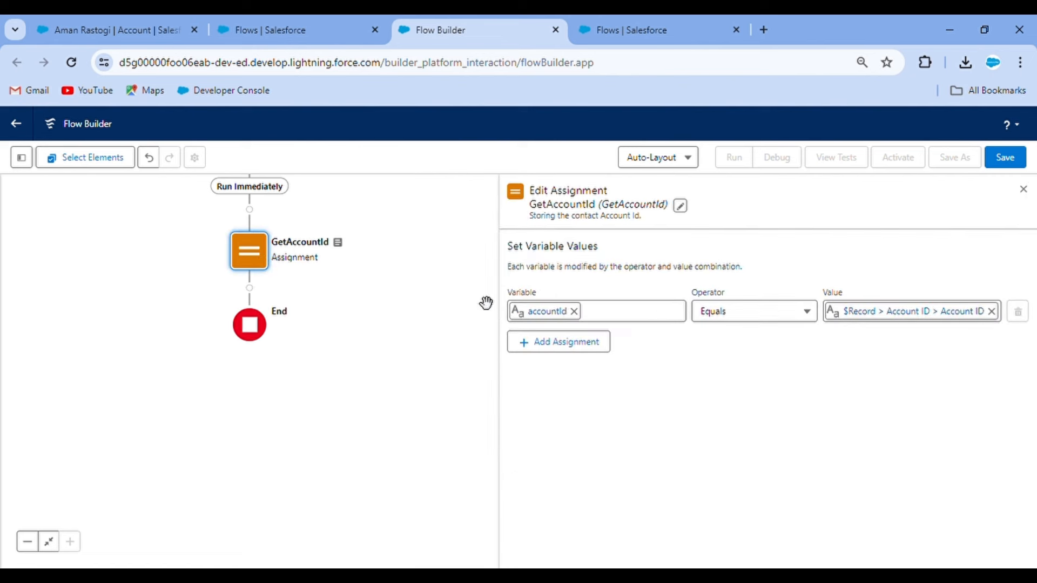
Add an Update Records element labelled "Update Checkbox on Account" between the GetAccountId assignment and the End element
{"action": "left_click", "coordinate": [250, 288]}
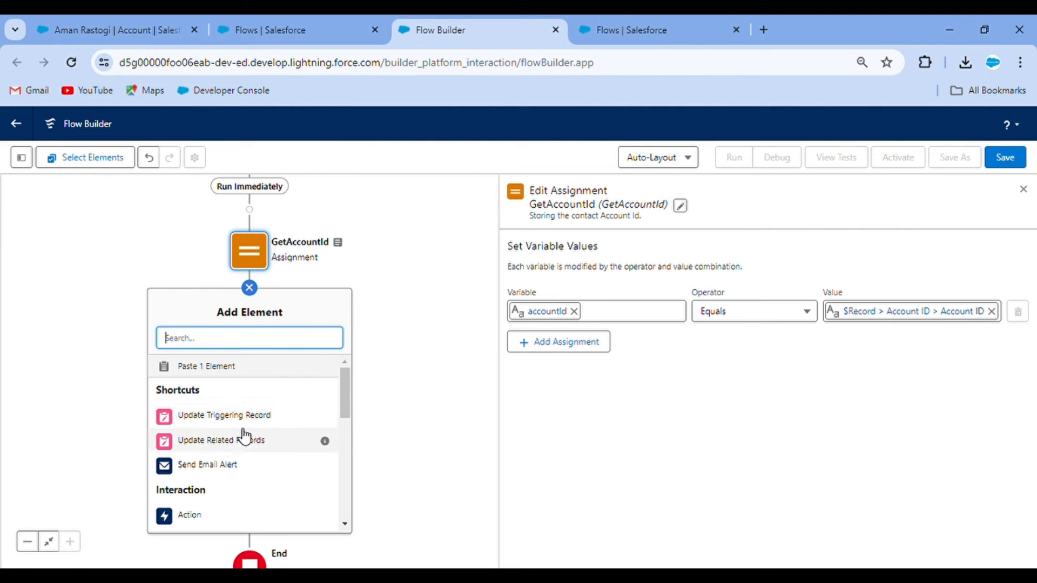
{"action": "scroll", "coordinate": [247, 475], "scroll_direction": "down", "scroll_amount": 2}
{"action": "scroll", "coordinate": [248, 477], "scroll_direction": "down", "scroll_amount": 6}
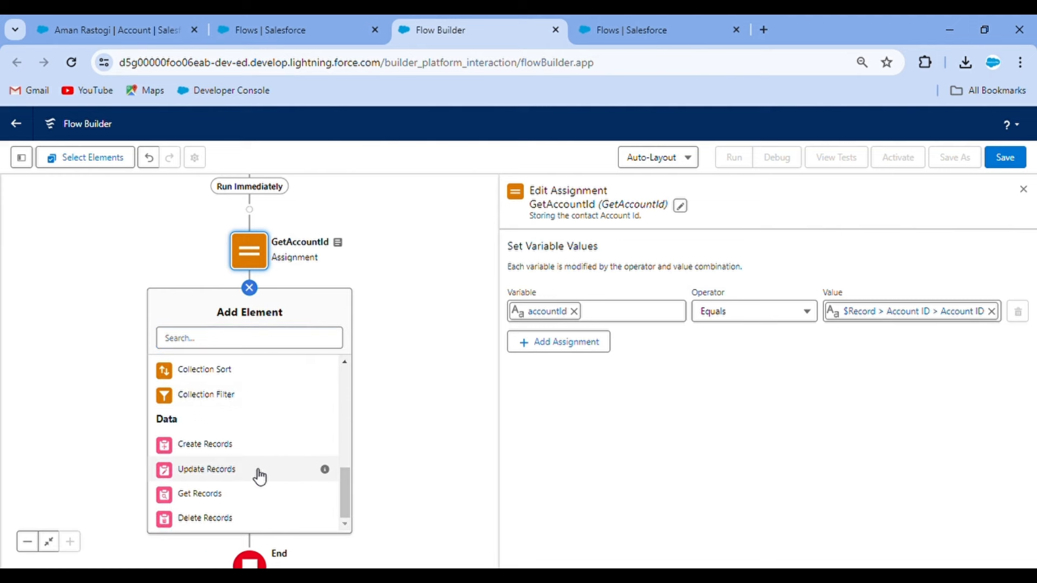
{"action": "left_click", "coordinate": [259, 477]}
{"action": "left_click", "coordinate": [588, 244]}
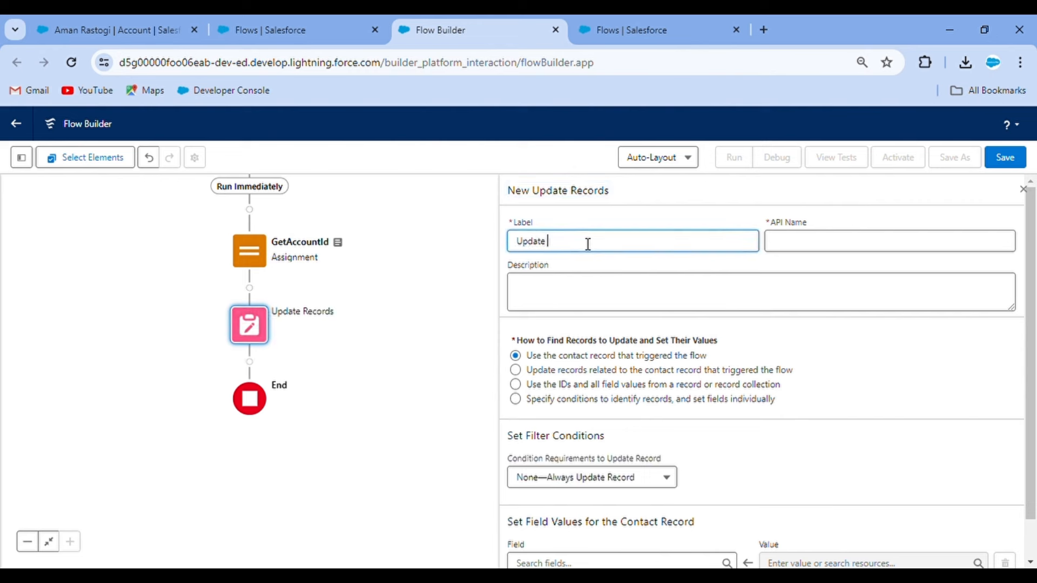
{"action": "type", "text": "Update Checkbox on Account"}
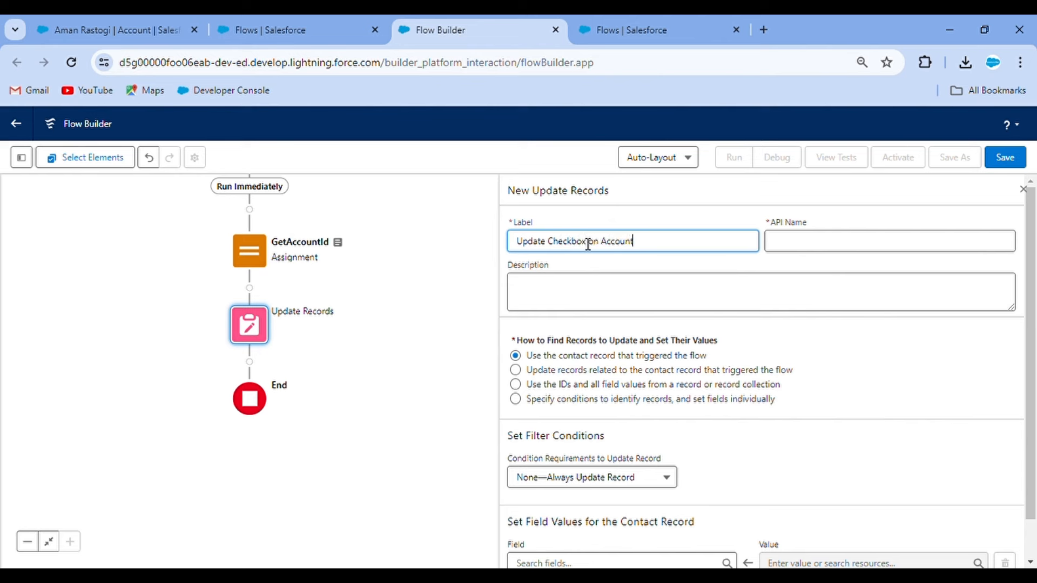
{"action": "left_click", "coordinate": [684, 263]}
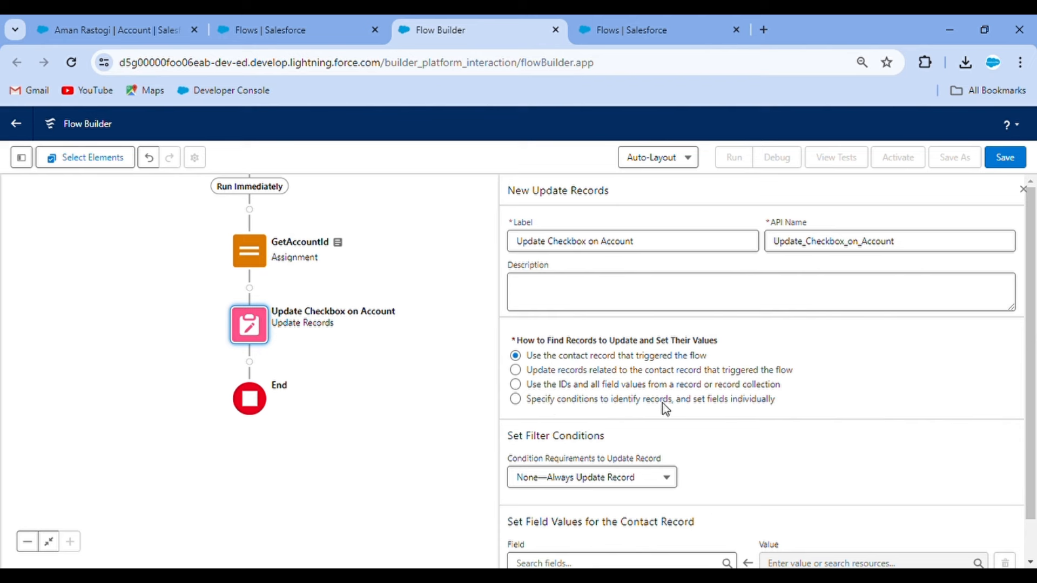
Set the update to specify conditions to identify records and set fields individually, with Account as the object
{"action": "left_click", "coordinate": [521, 404]}
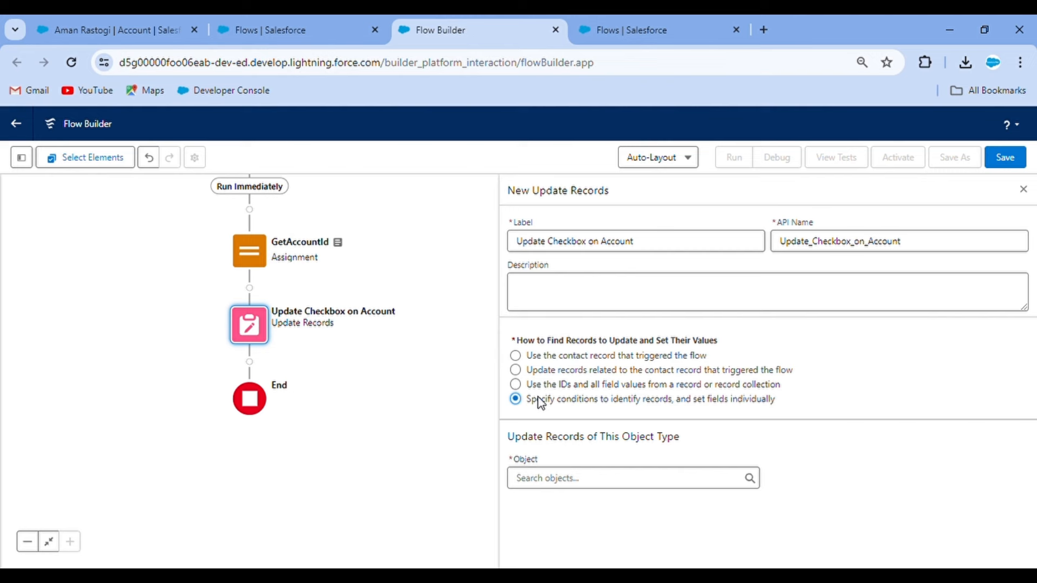
{"action": "left_click", "coordinate": [607, 484]}
{"action": "type", "text": "acc"}
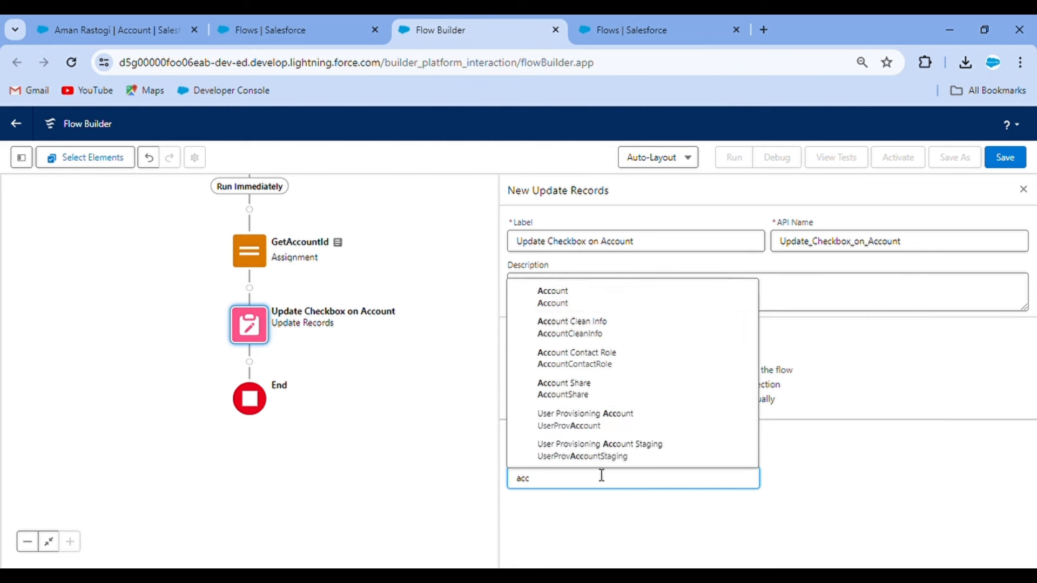
{"action": "left_click", "coordinate": [565, 292]}
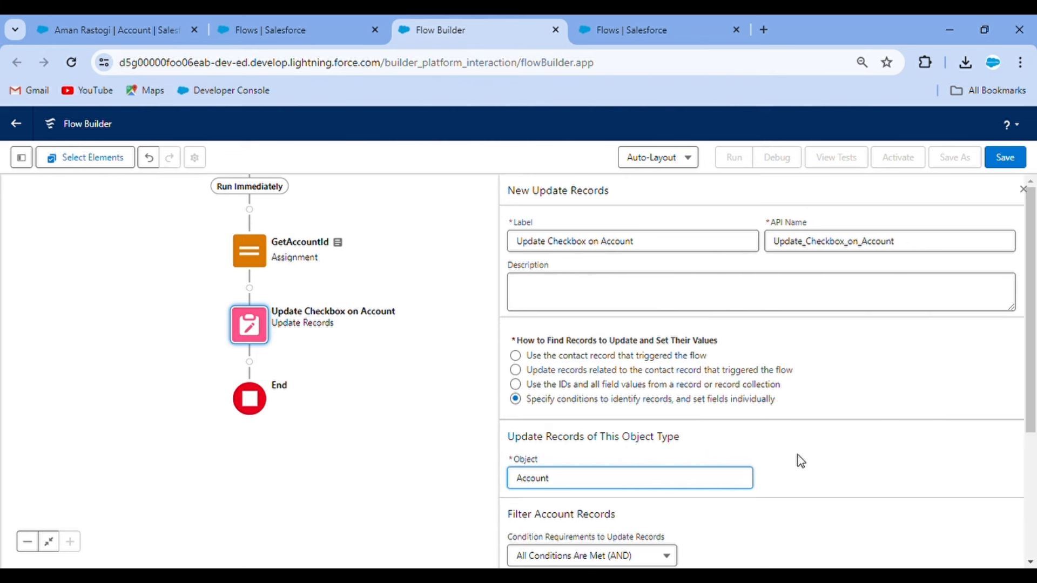
Filter the Account records with the condition Id Equals the accountId variable
{"action": "scroll", "coordinate": [798, 454], "scroll_direction": "down", "scroll_amount": 3}
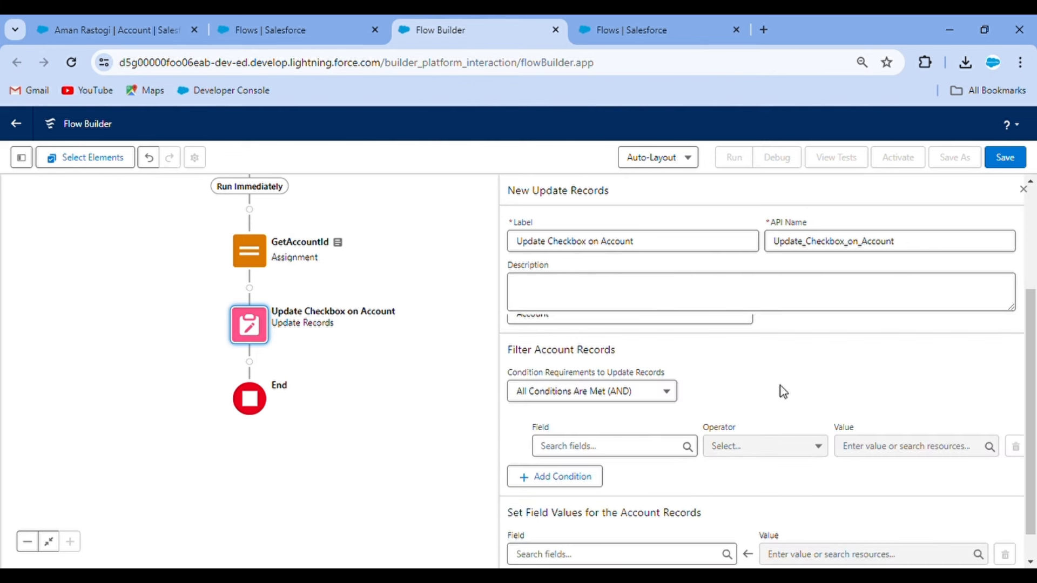
{"action": "left_click", "coordinate": [589, 457]}
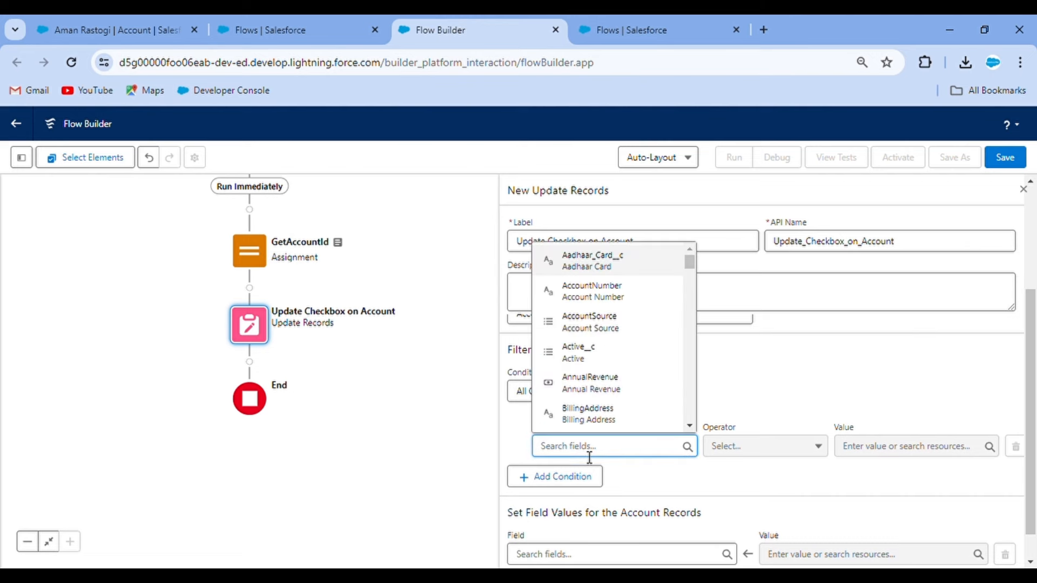
{"action": "type", "text": "Id"}
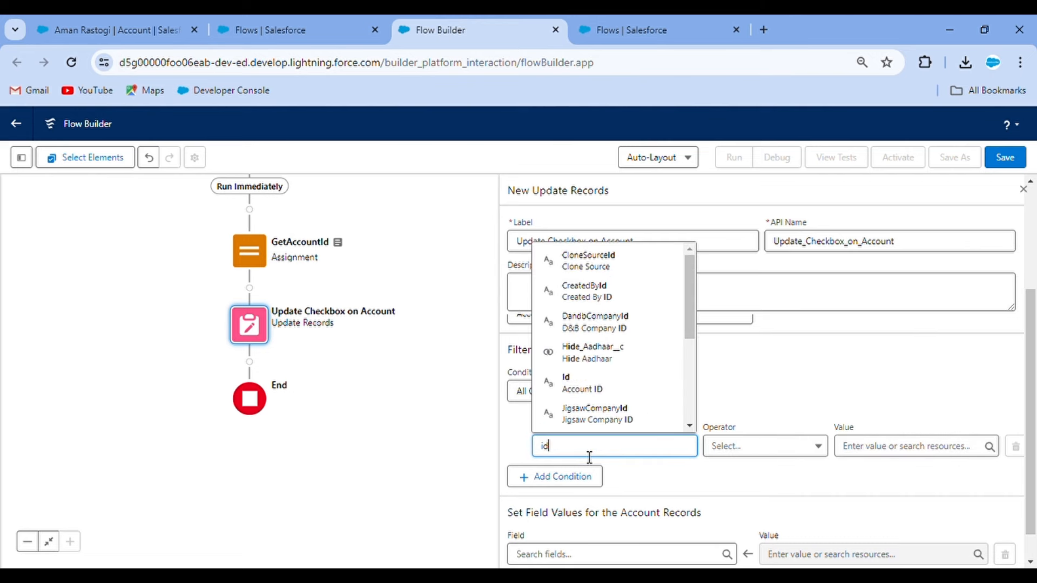
{"action": "left_click", "coordinate": [602, 385]}
{"action": "left_click", "coordinate": [881, 449]}
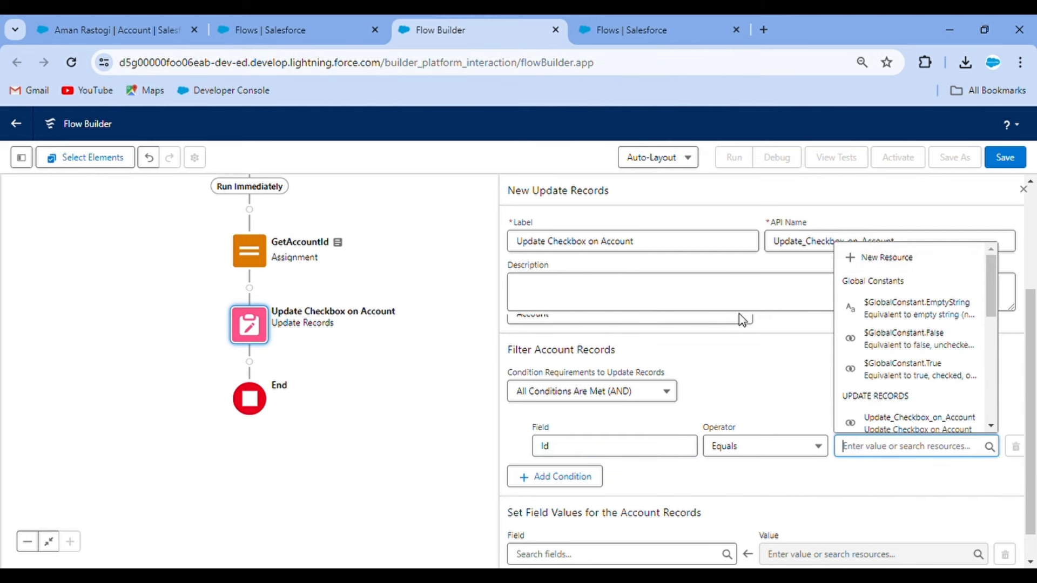
{"action": "scroll", "coordinate": [976, 360], "scroll_direction": "down", "scroll_amount": 5}
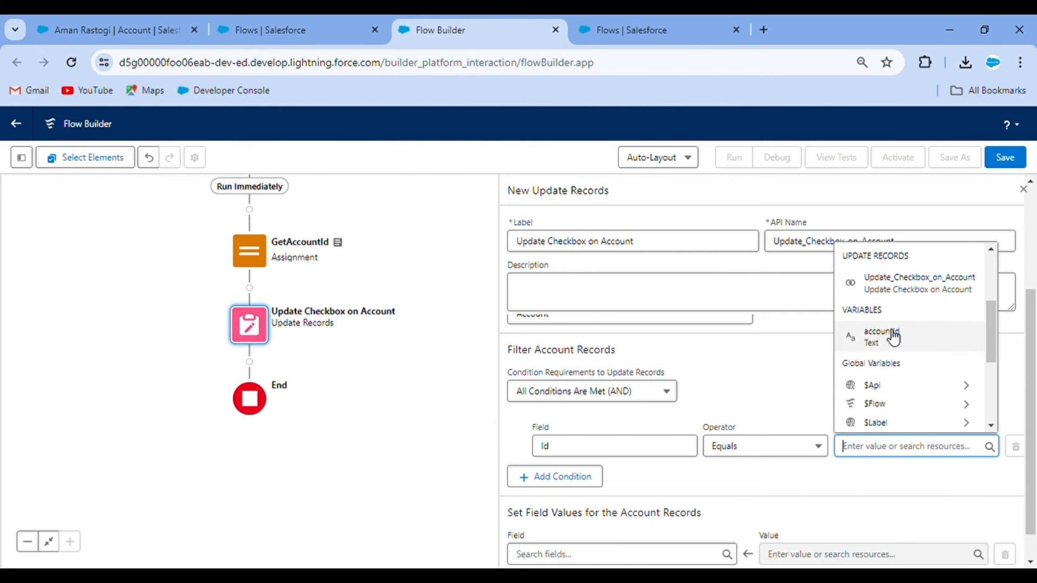
{"action": "left_click", "coordinate": [888, 336]}
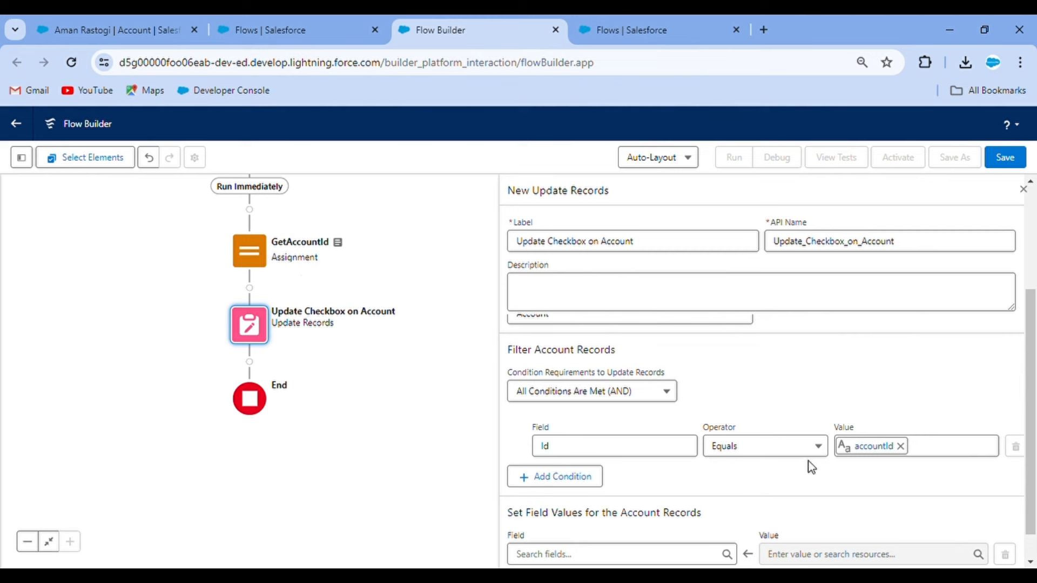
Set the Has_Primary_Contact__c field of the filtered Account records to $GlobalConstant.True
{"action": "scroll", "coordinate": [741, 492], "scroll_direction": "down", "scroll_amount": 1}
{"action": "left_click", "coordinate": [617, 521]}
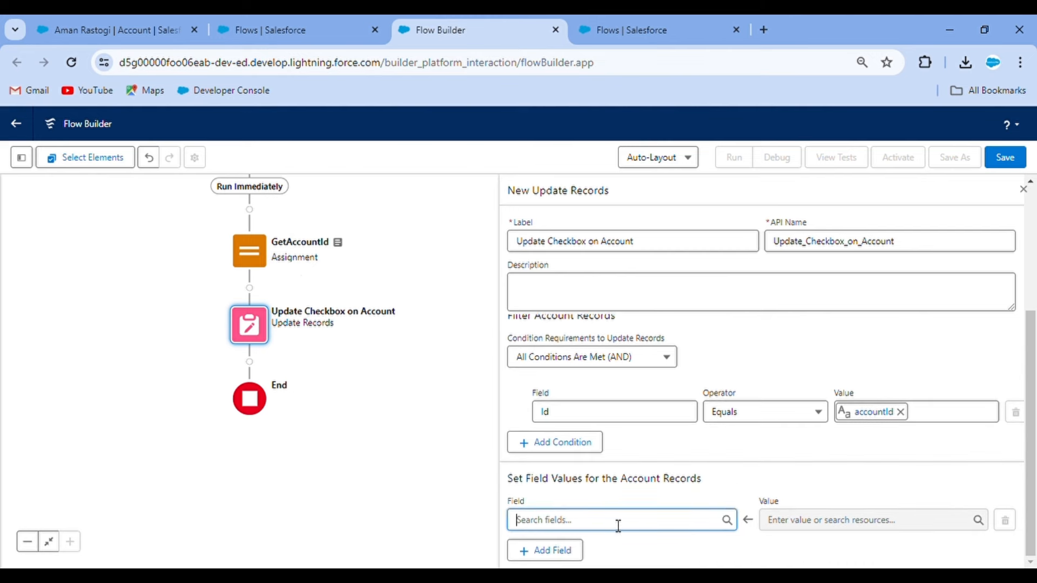
{"action": "type", "text": "has"}
{"action": "left_click", "coordinate": [587, 495]}
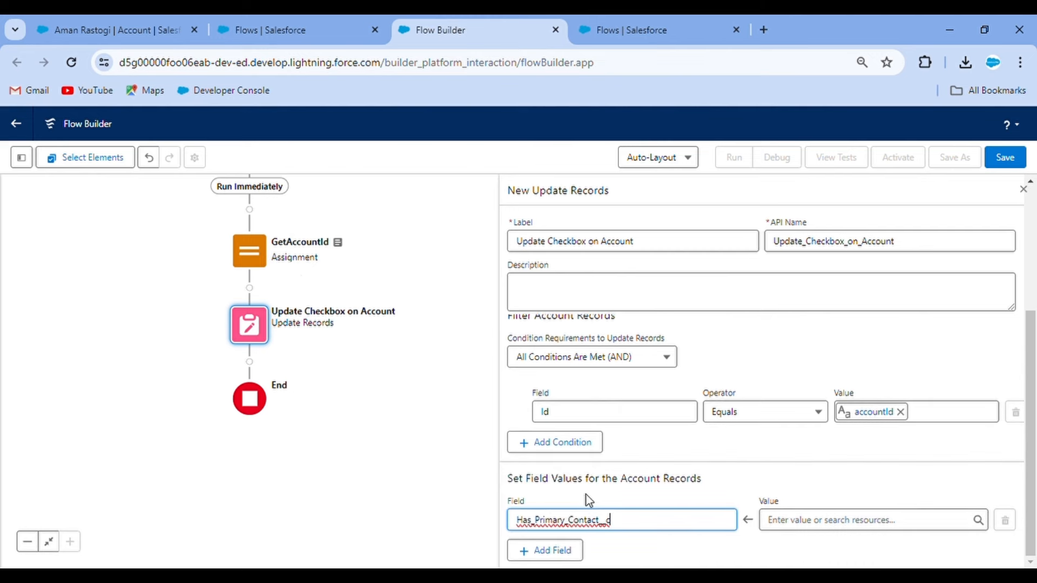
{"action": "left_click", "coordinate": [837, 520]}
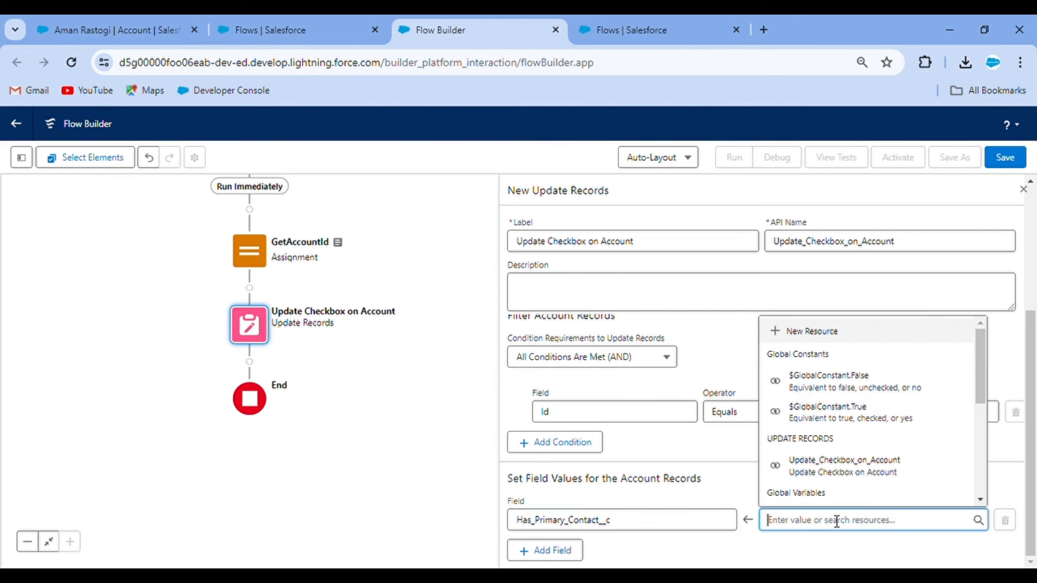
{"action": "type", "text": "tr"}
{"action": "left_click", "coordinate": [868, 492]}
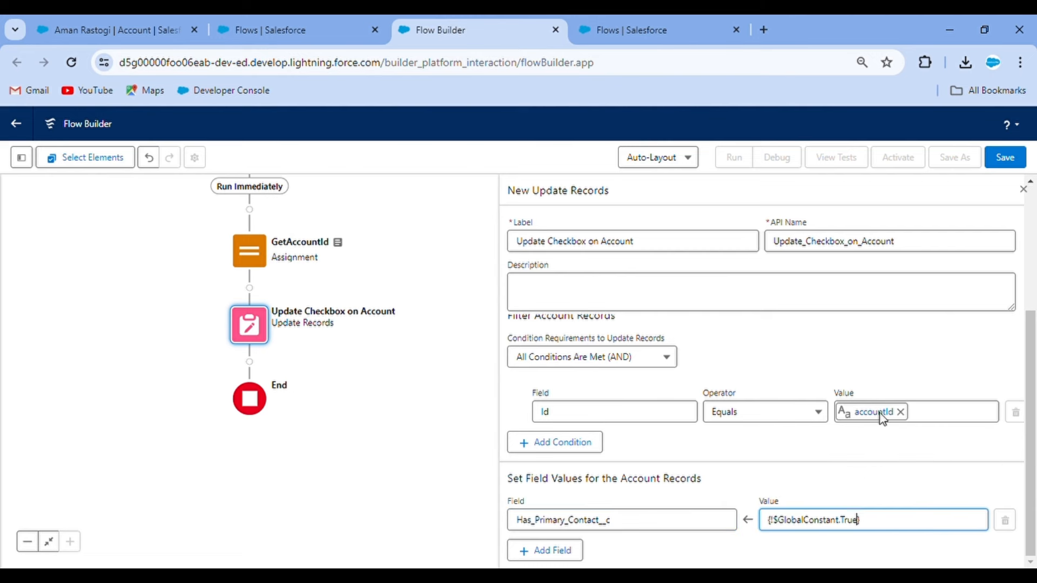
{"action": "left_click", "coordinate": [839, 309]}
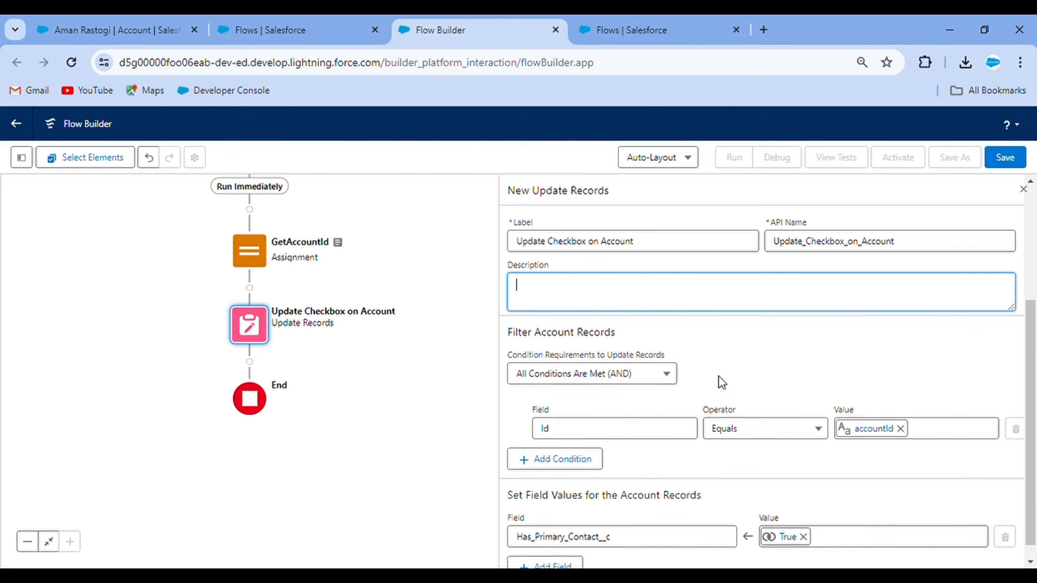
Review the Start element's trigger and entry conditions, then the filter and field values of the Update Checkbox on Account element
{"action": "left_click", "coordinate": [259, 264]}
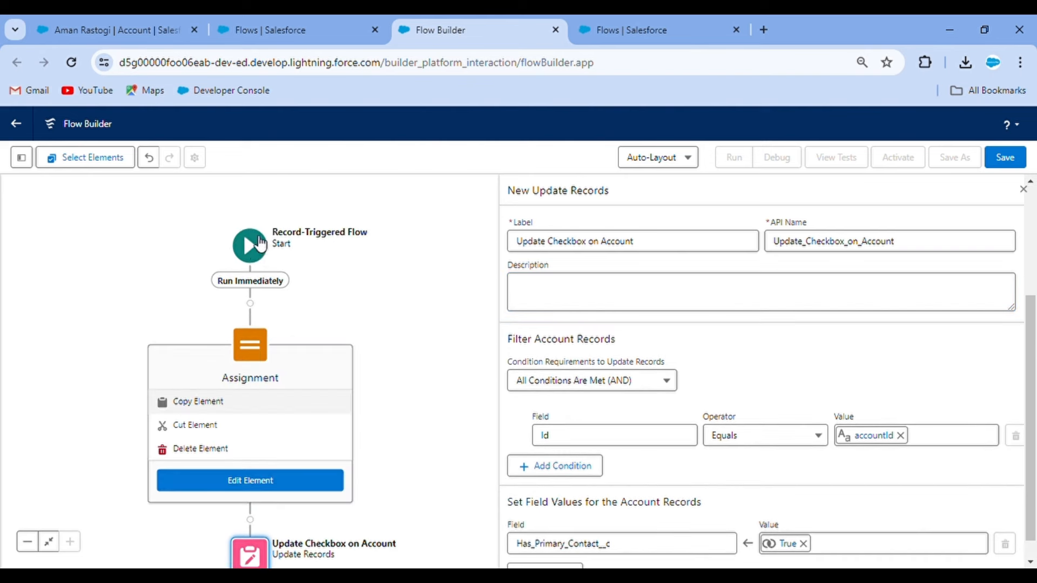
{"action": "left_click", "coordinate": [260, 246]}
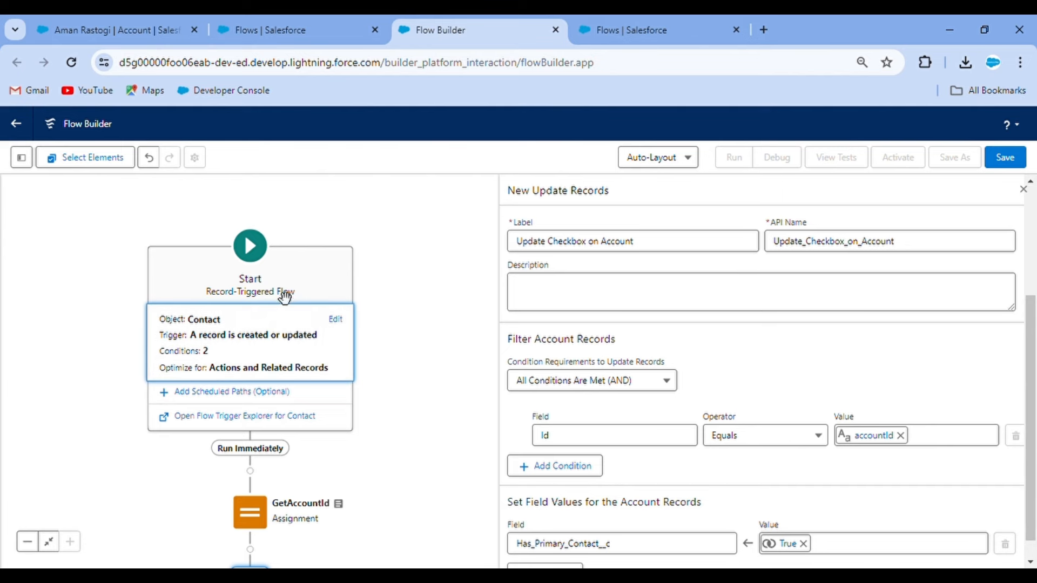
{"action": "left_click", "coordinate": [286, 333]}
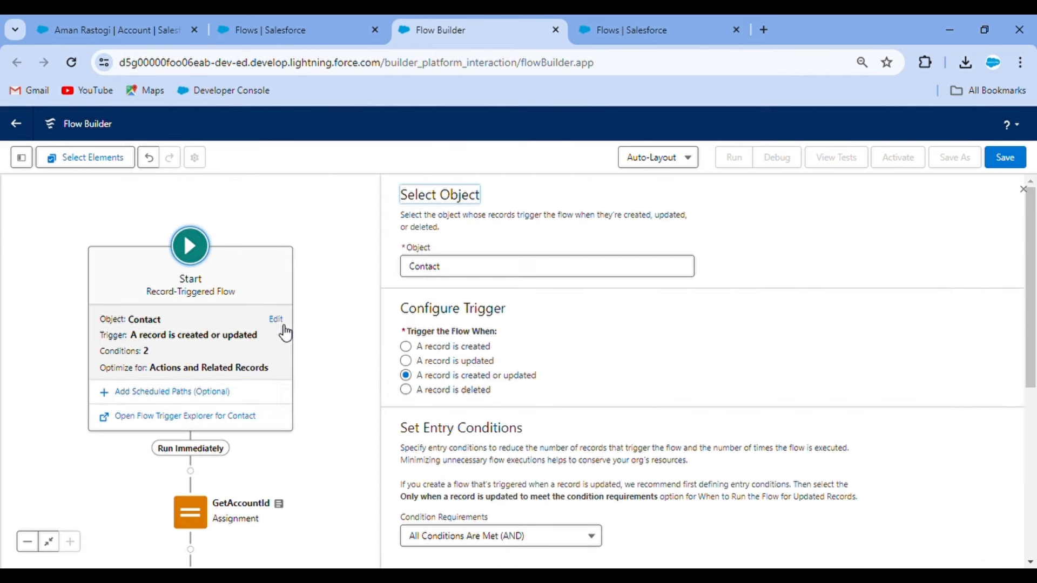
{"action": "scroll", "coordinate": [617, 393], "scroll_direction": "down", "scroll_amount": 2}
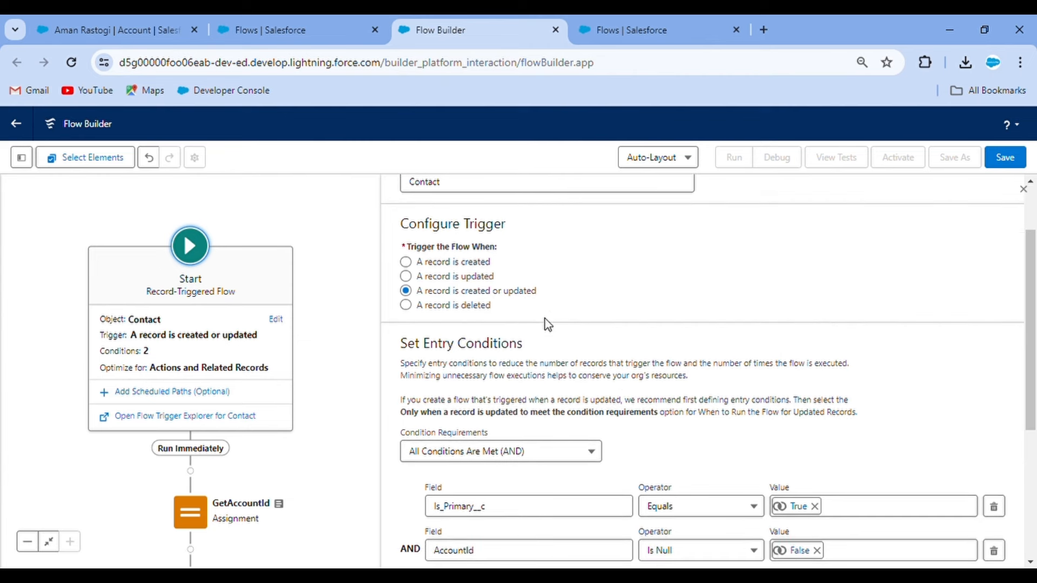
{"action": "scroll", "coordinate": [547, 324], "scroll_direction": "down", "scroll_amount": 2}
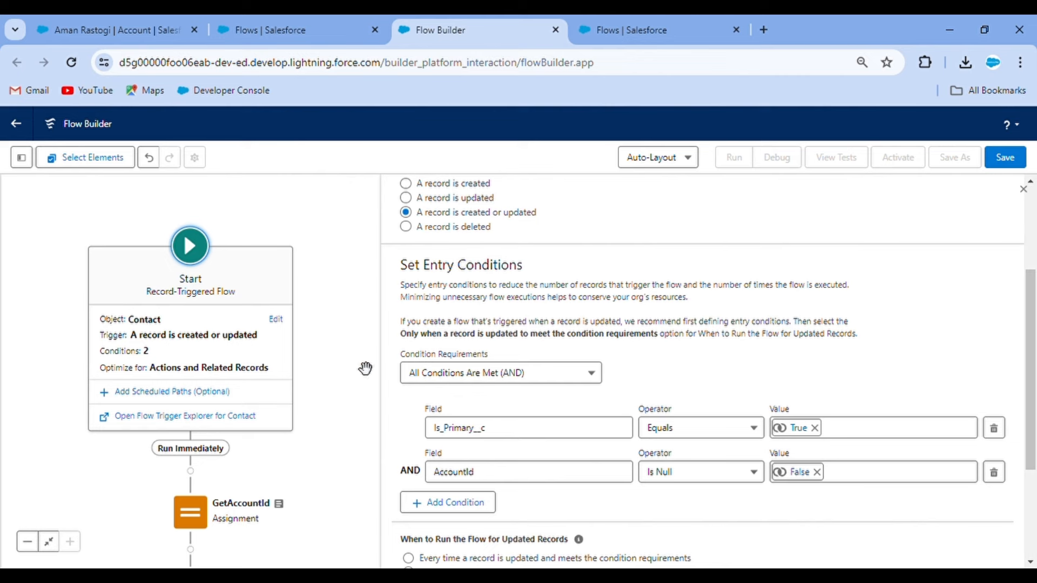
{"action": "left_click_drag", "start_coordinate": [203, 507], "coordinate": [229, 323]}
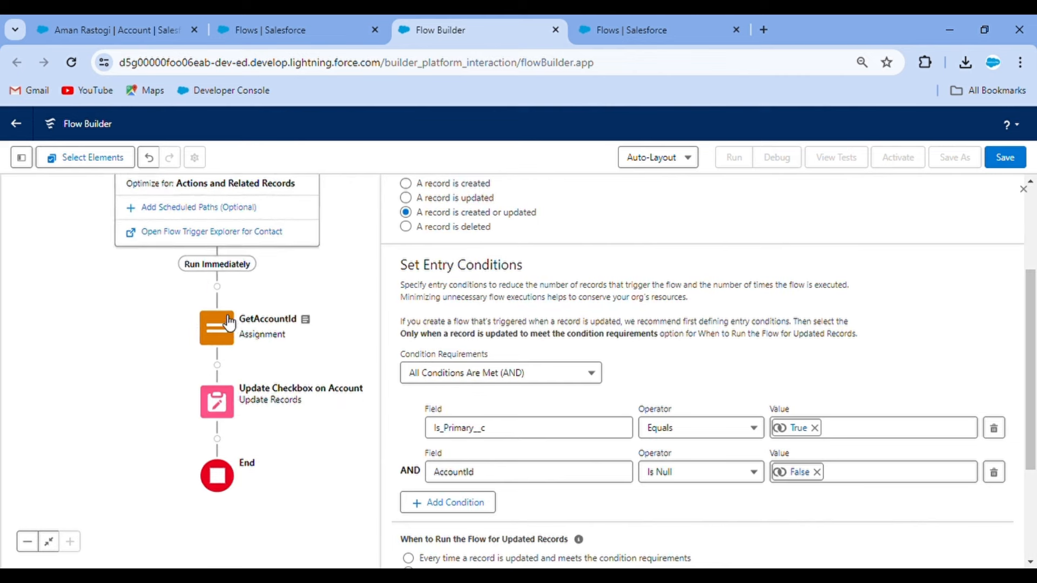
{"action": "left_click", "coordinate": [229, 323]}
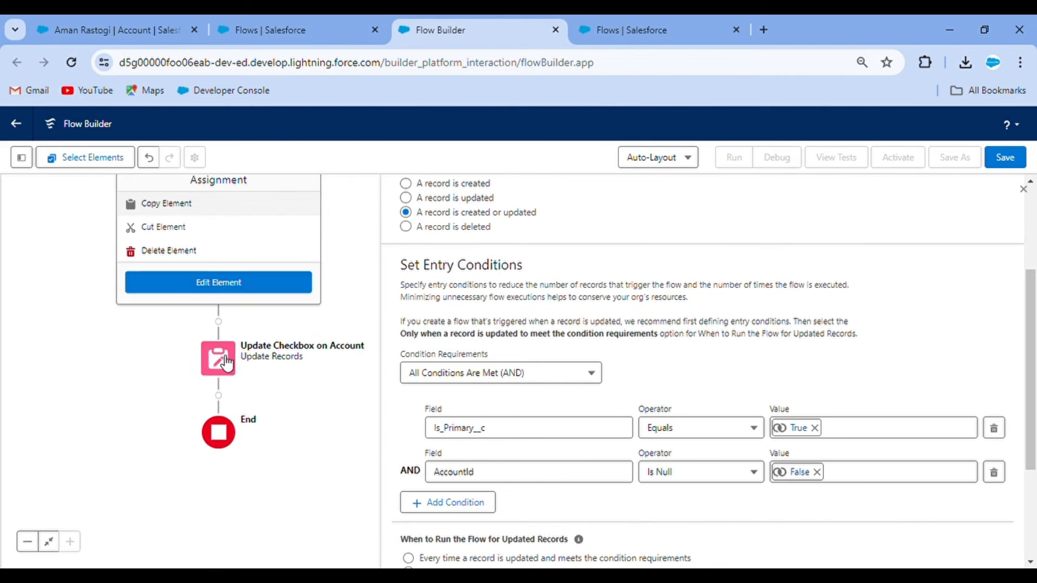
{"action": "double_click", "coordinate": [227, 364]}
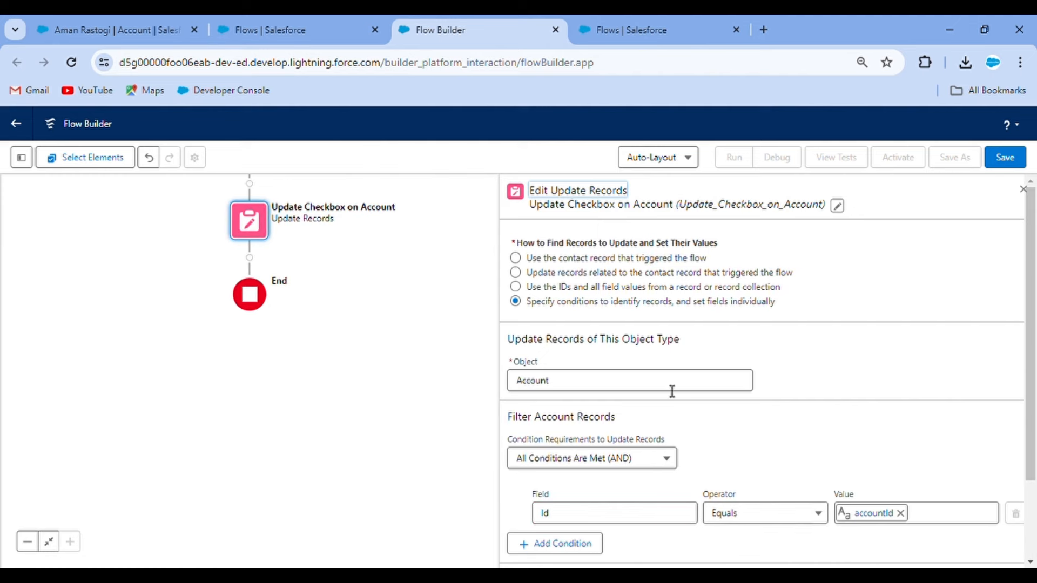
{"action": "scroll", "coordinate": [716, 399], "scroll_direction": "down", "scroll_amount": 1}
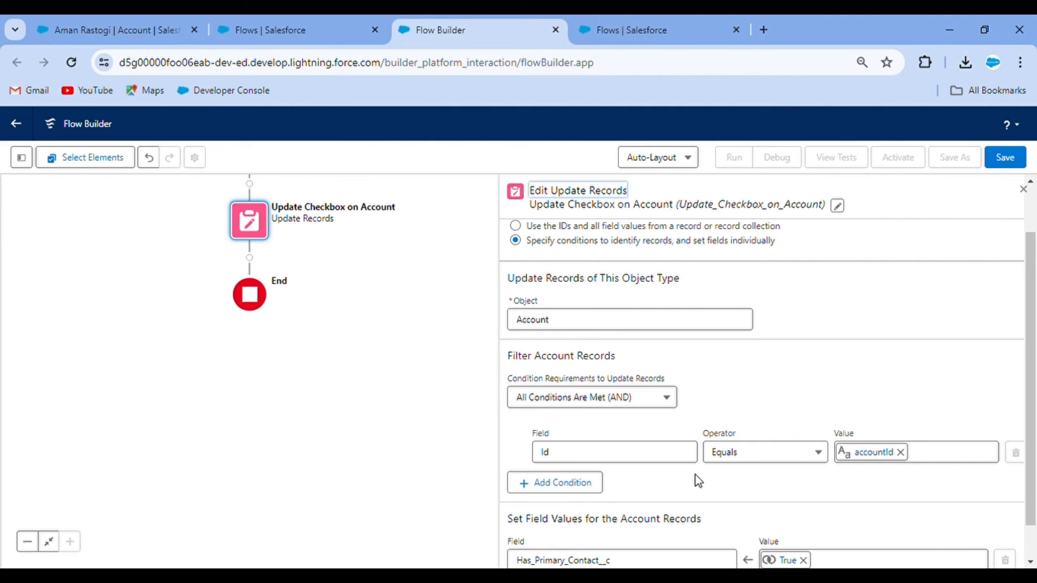
{"action": "scroll", "coordinate": [695, 475], "scroll_direction": "down", "scroll_amount": 1}
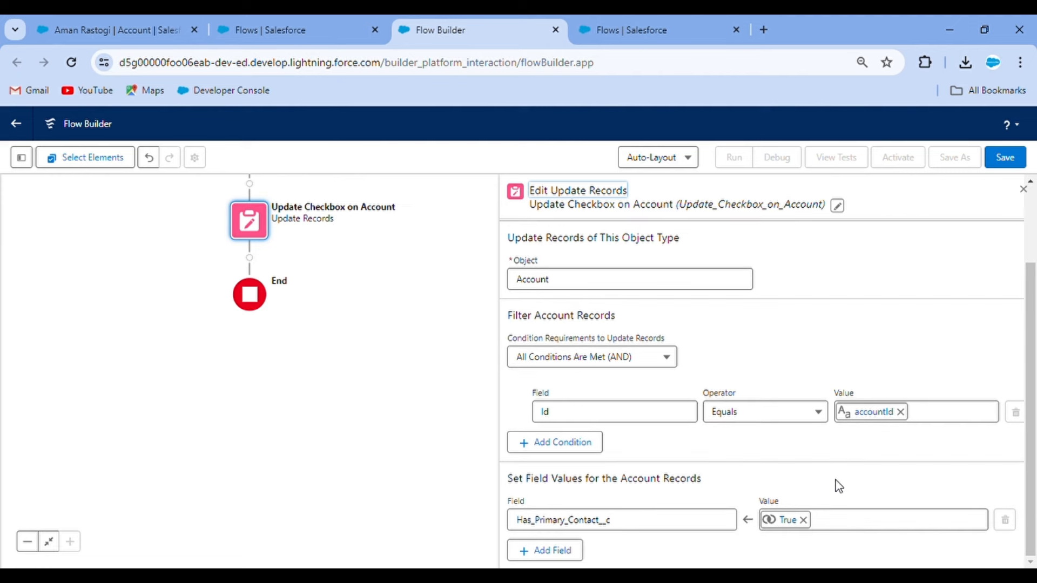
Save the flow with the label "Update Has Primary Check On Account" and activate it
{"action": "left_click", "coordinate": [1003, 155]}
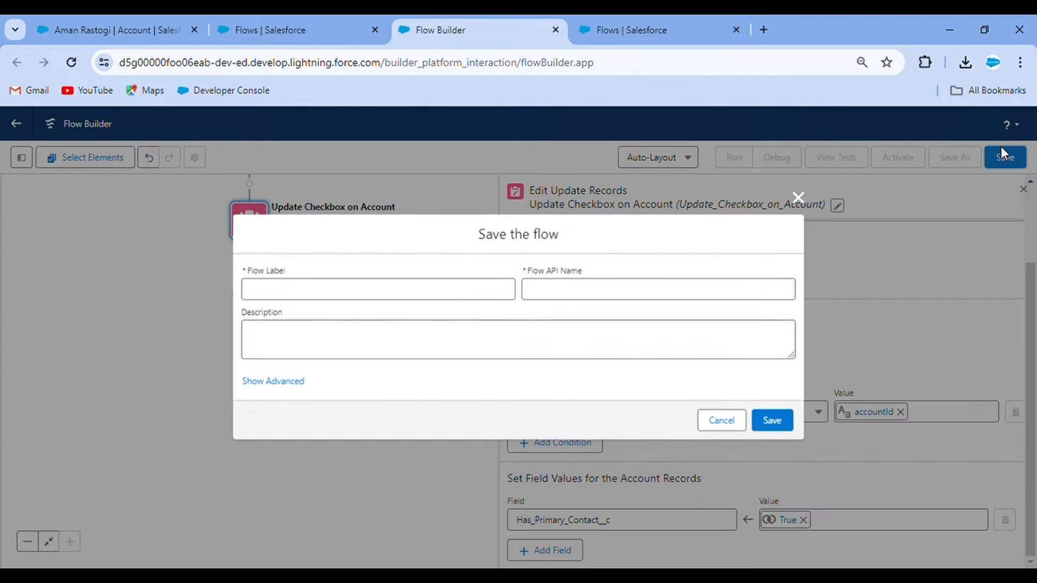
{"action": "left_click", "coordinate": [375, 299]}
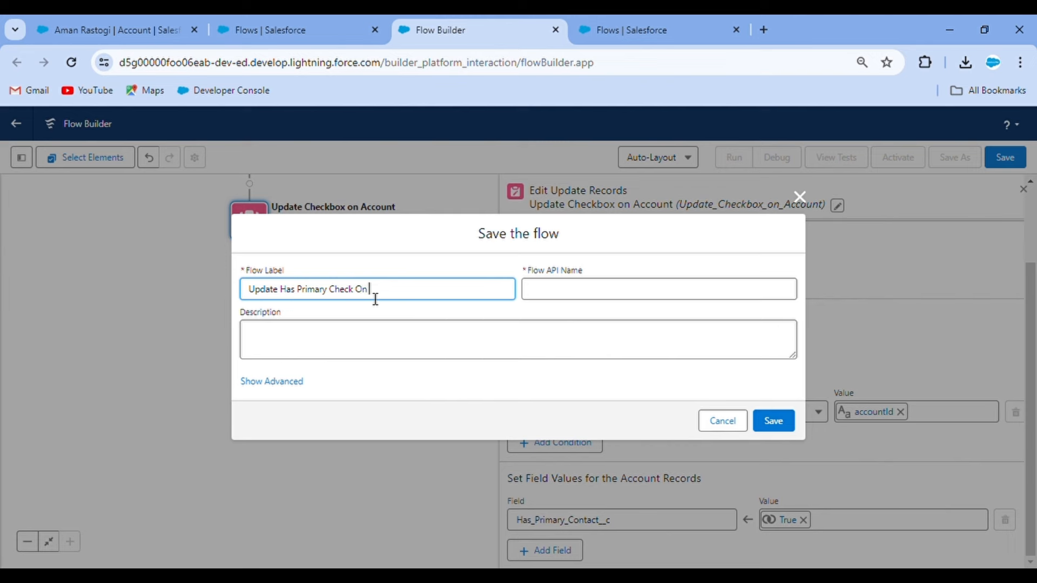
{"action": "type", "text": "ccount"}
{"action": "left_click", "coordinate": [532, 258]}
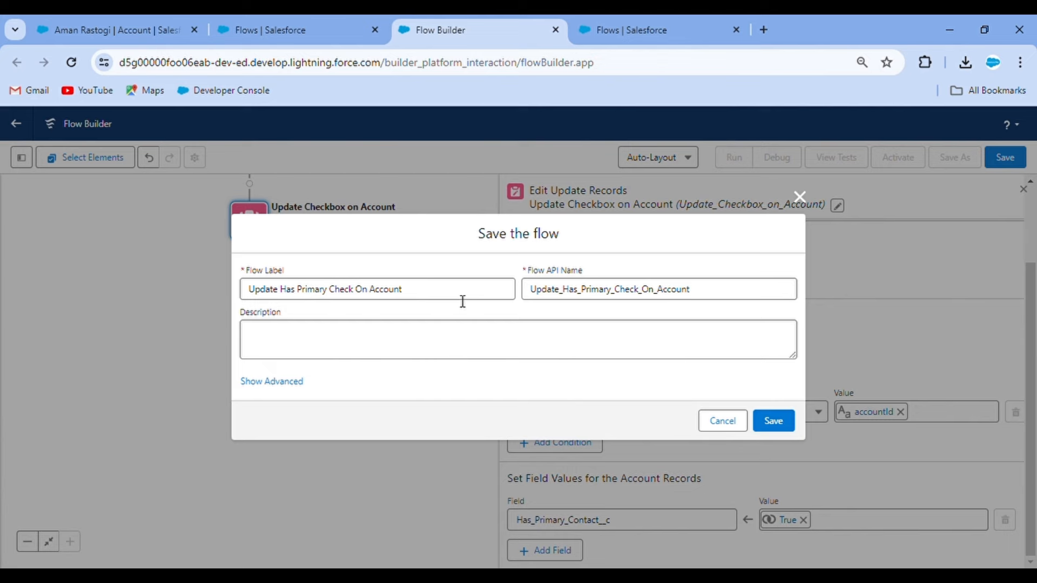
{"action": "left_click", "coordinate": [784, 425]}
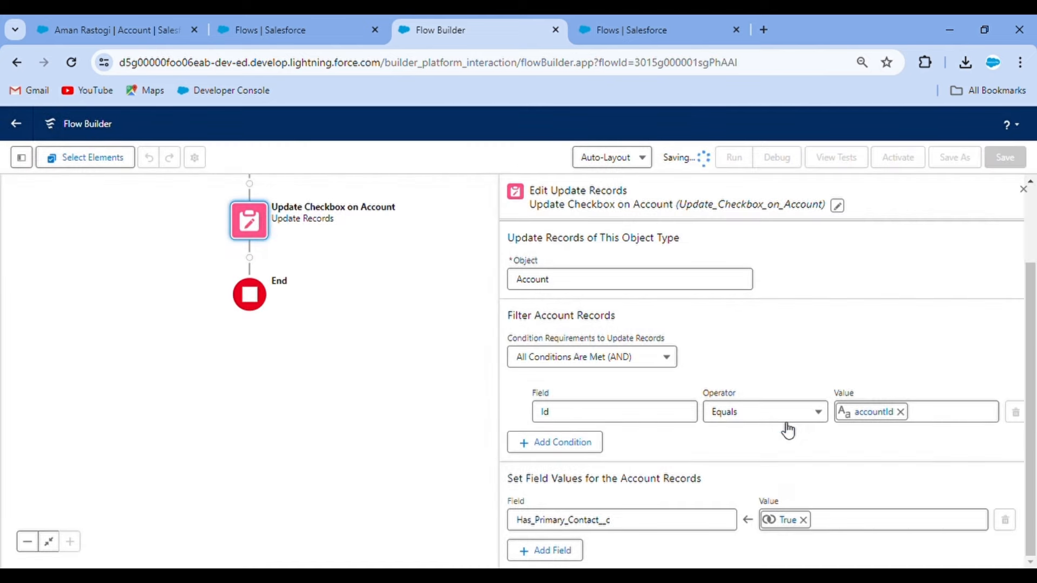
{"action": "left_click", "coordinate": [905, 157]}
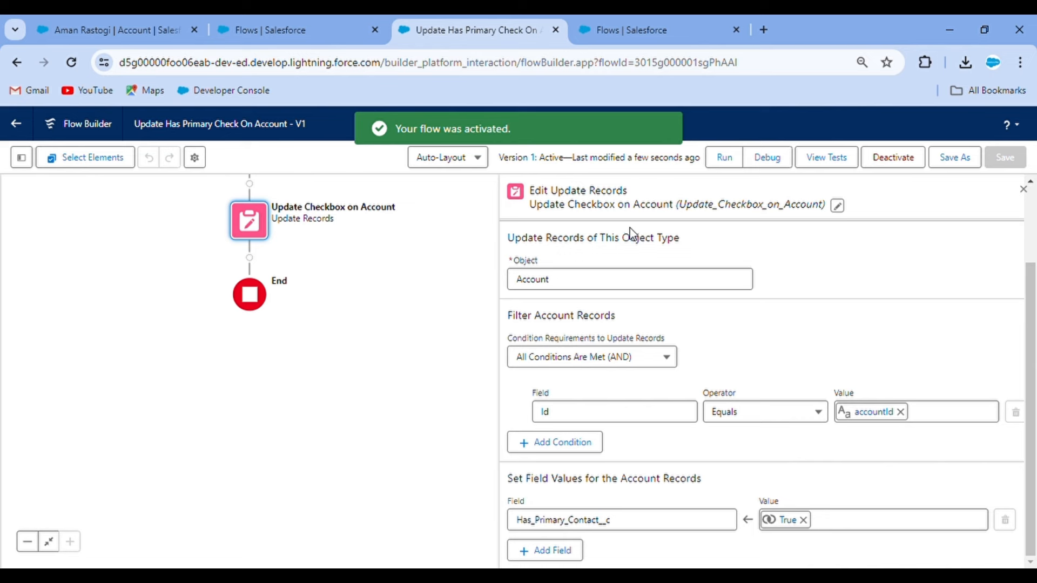
Reopen the test account from the All Accounts list and examine the Has Primary Contact field in its details
{"action": "left_click", "coordinate": [181, 16]}
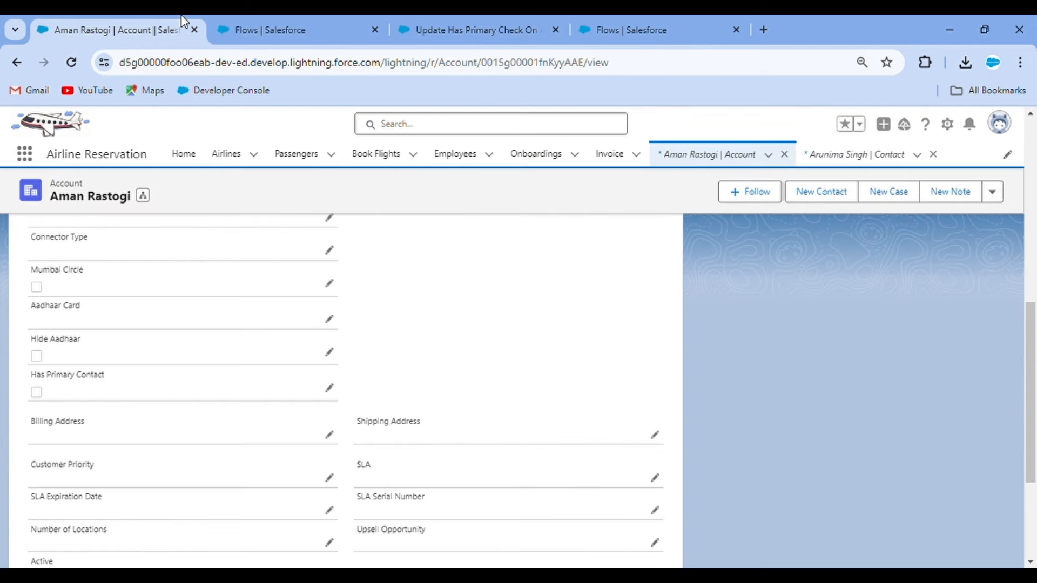
{"action": "left_click", "coordinate": [696, 156]}
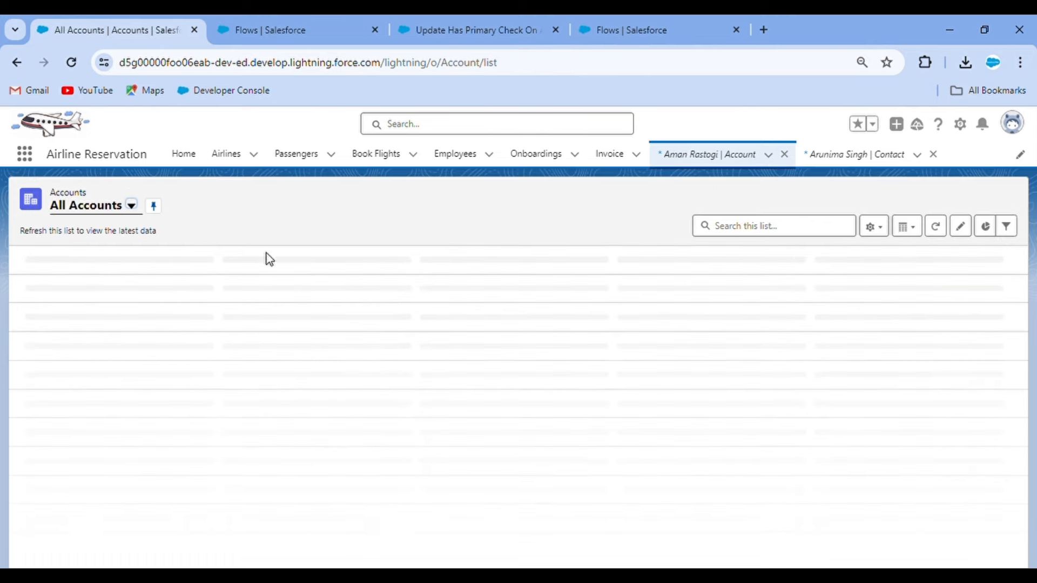
{"action": "left_click", "coordinate": [97, 278]}
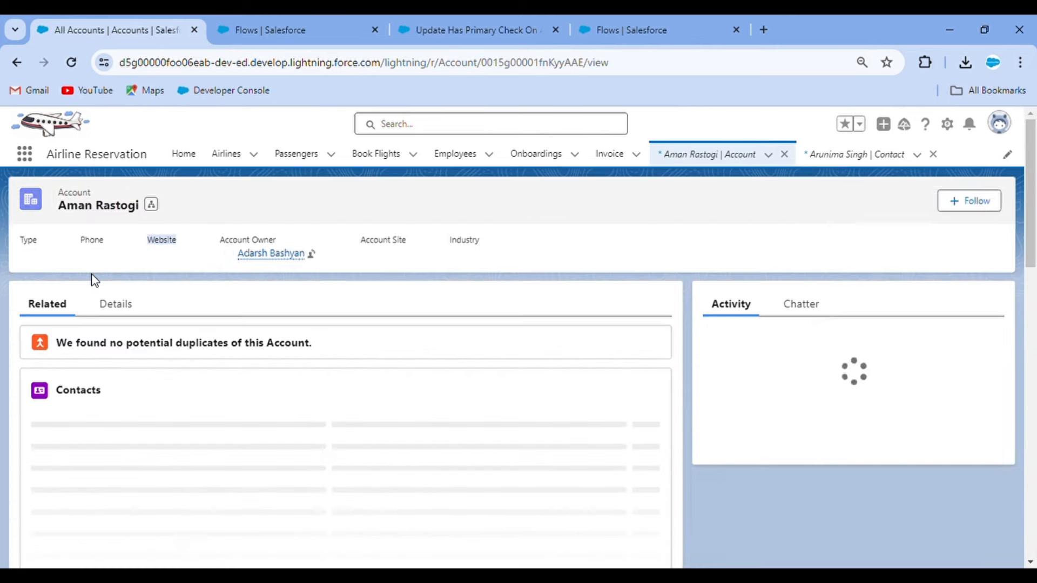
{"action": "left_click", "coordinate": [115, 304]}
{"action": "scroll", "coordinate": [282, 384], "scroll_direction": "down", "scroll_amount": 6}
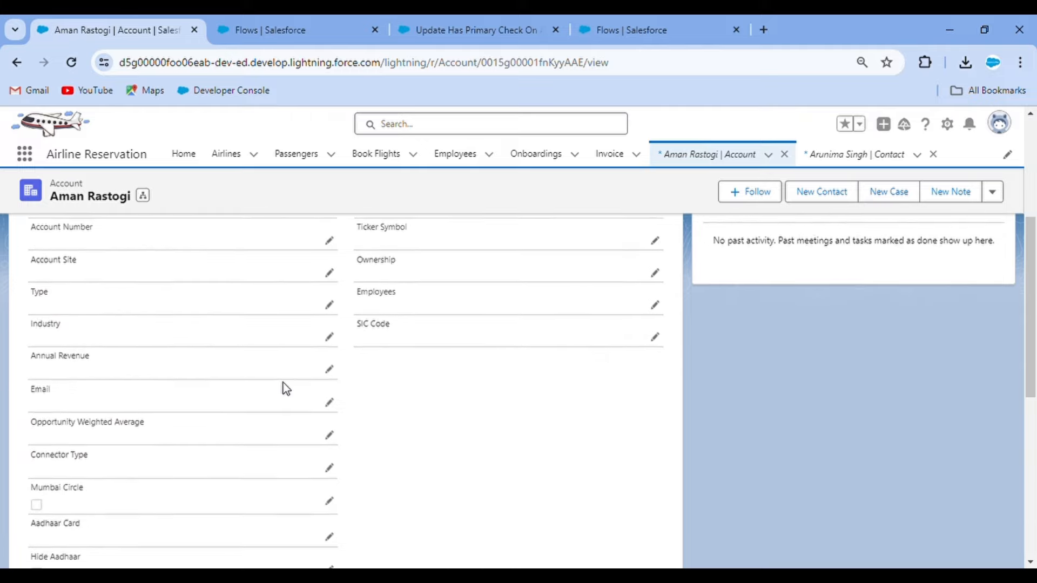
{"action": "scroll", "coordinate": [96, 406], "scroll_direction": "down", "scroll_amount": 3}
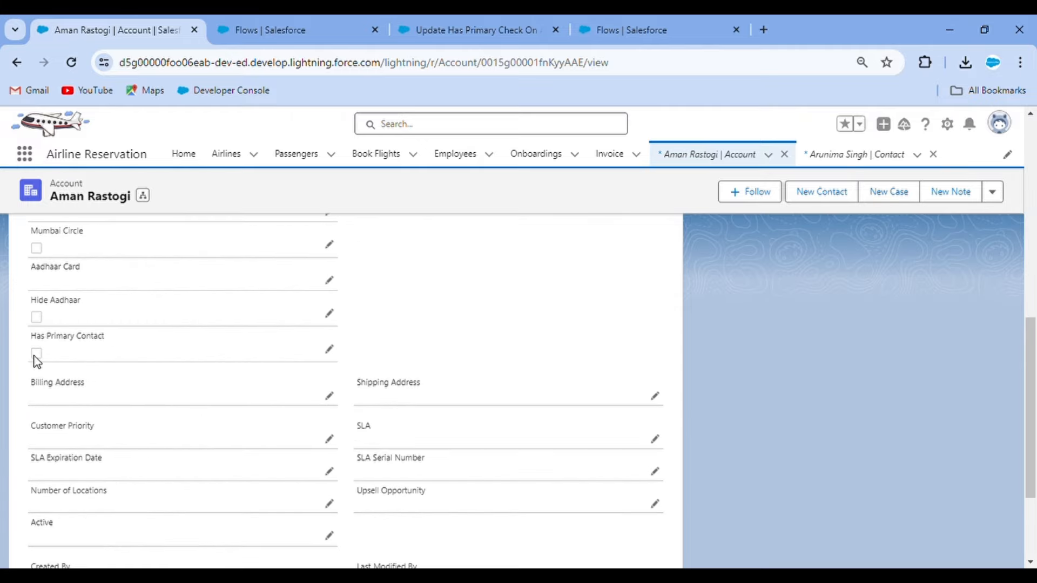
{"action": "scroll", "coordinate": [146, 378], "scroll_direction": "up", "scroll_amount": 9}
Open the account's related contact for editing and save it again with Is Primary still checked
{"action": "left_click", "coordinate": [43, 304]}
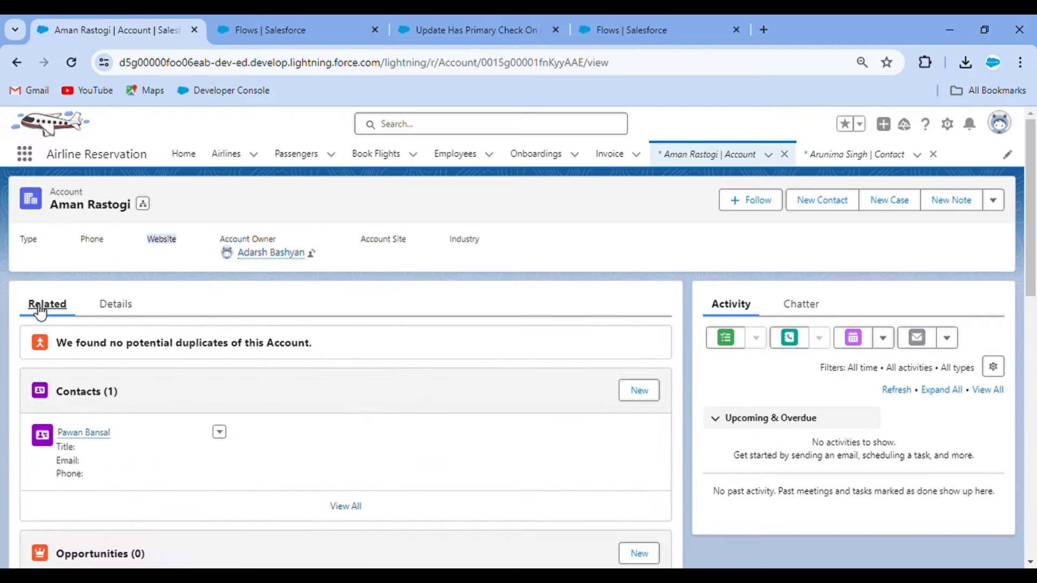
{"action": "left_click", "coordinate": [86, 430]}
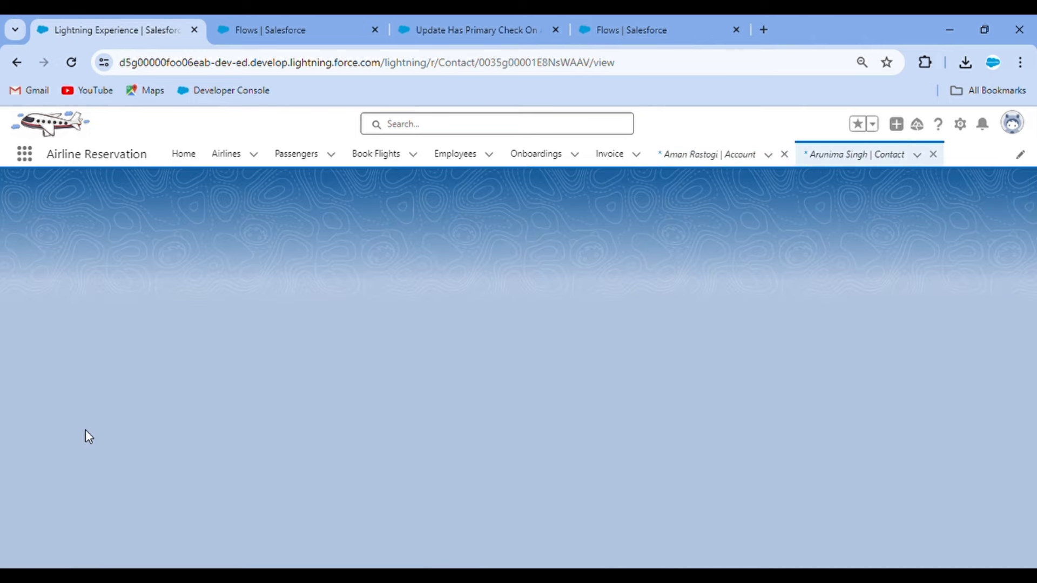
{"action": "left_click", "coordinate": [110, 304]}
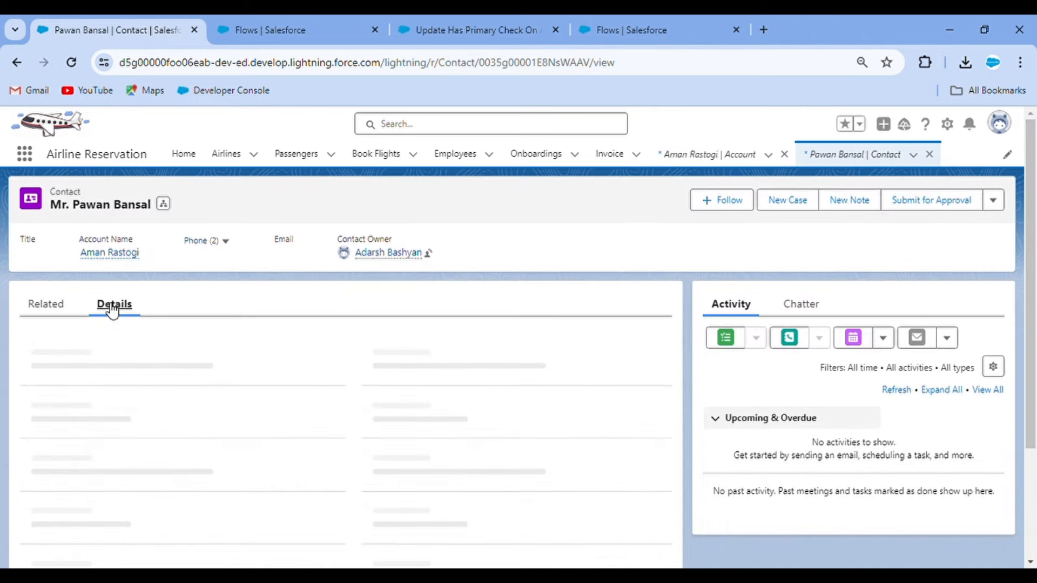
{"action": "scroll", "coordinate": [180, 405], "scroll_direction": "down", "scroll_amount": 5}
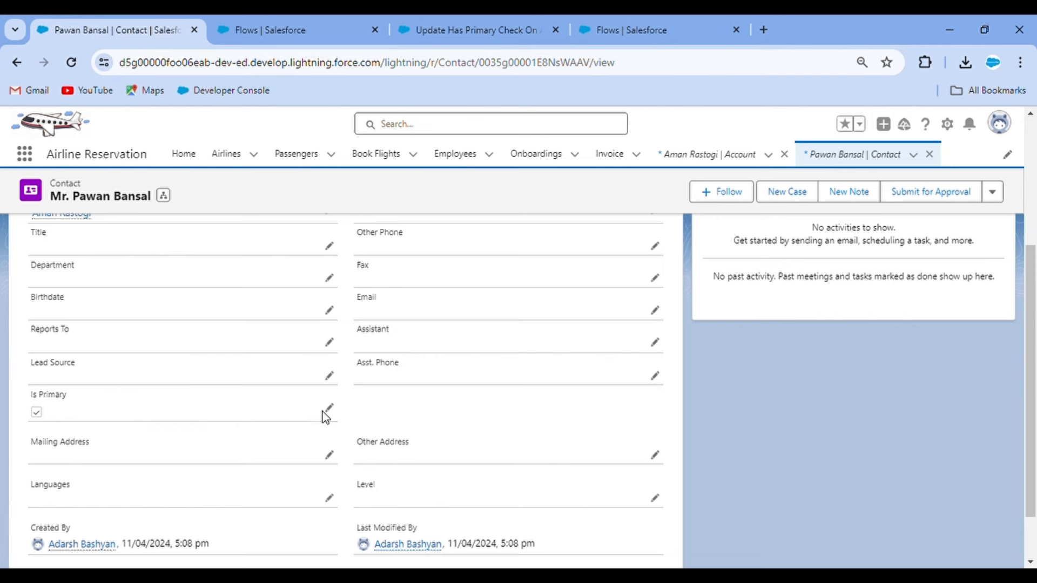
{"action": "left_click", "coordinate": [329, 376]}
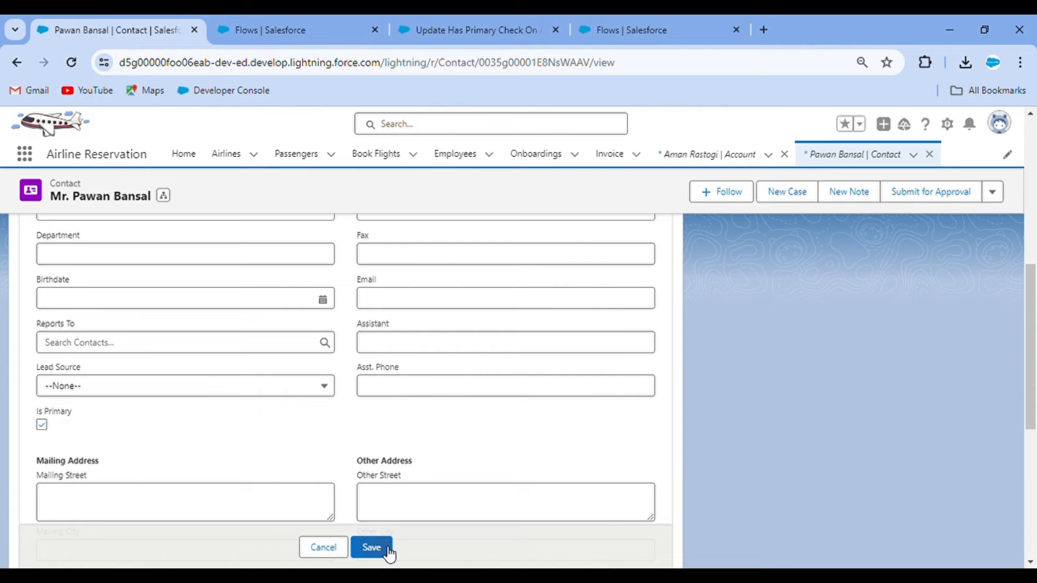
{"action": "left_click", "coordinate": [388, 551]}
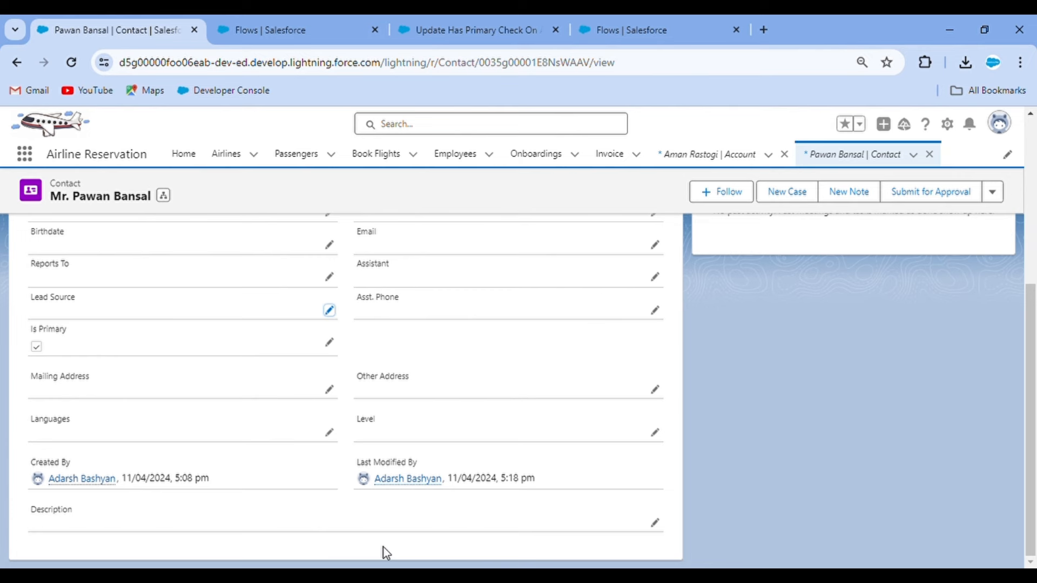
Return from the contact to its account, examine the Has Primary Contact field, and reload the page
{"action": "scroll", "coordinate": [384, 550], "scroll_direction": "up", "scroll_amount": 6}
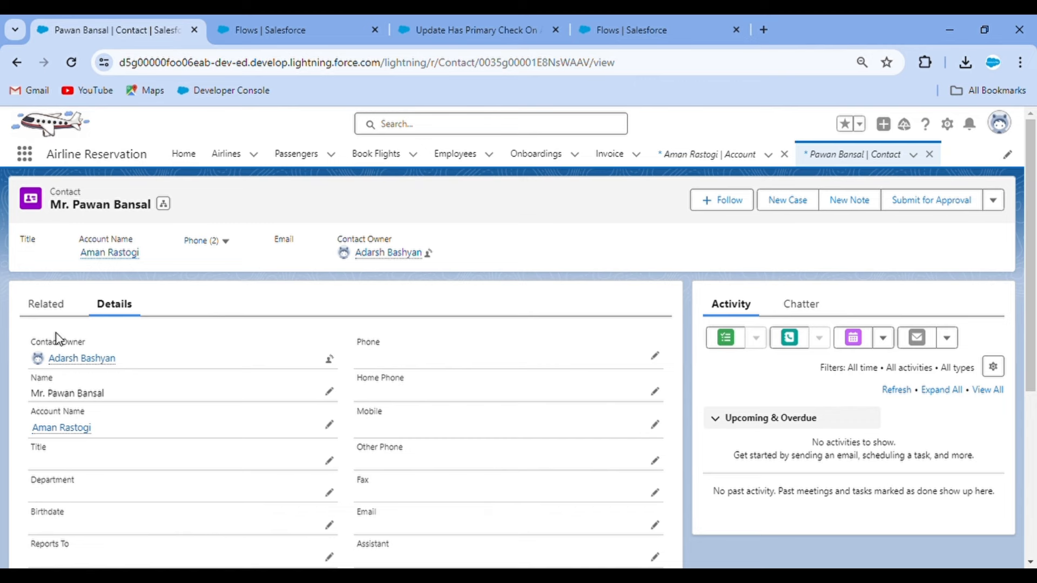
{"action": "left_click", "coordinate": [74, 431]}
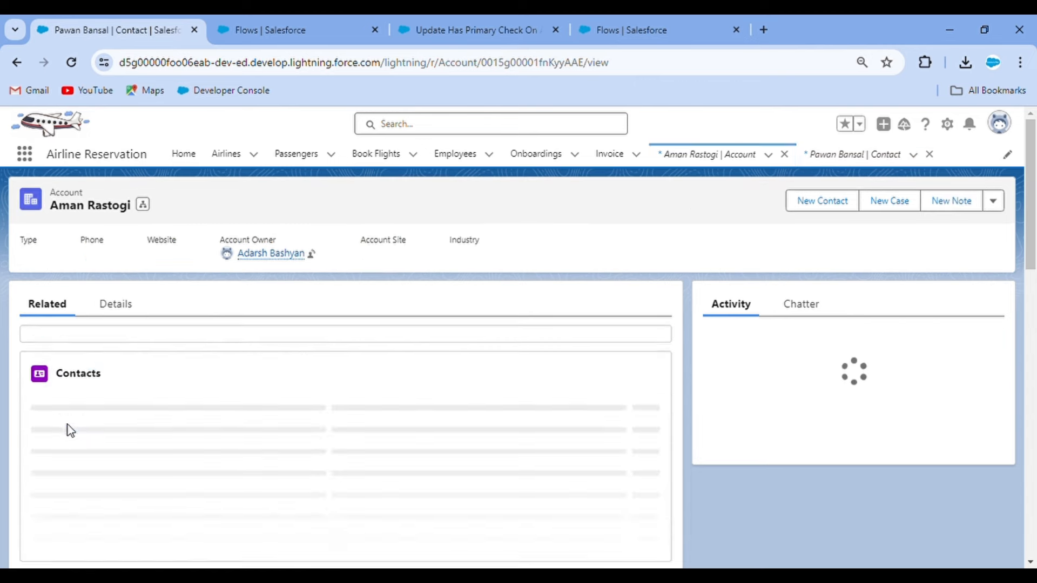
{"action": "left_click", "coordinate": [114, 314]}
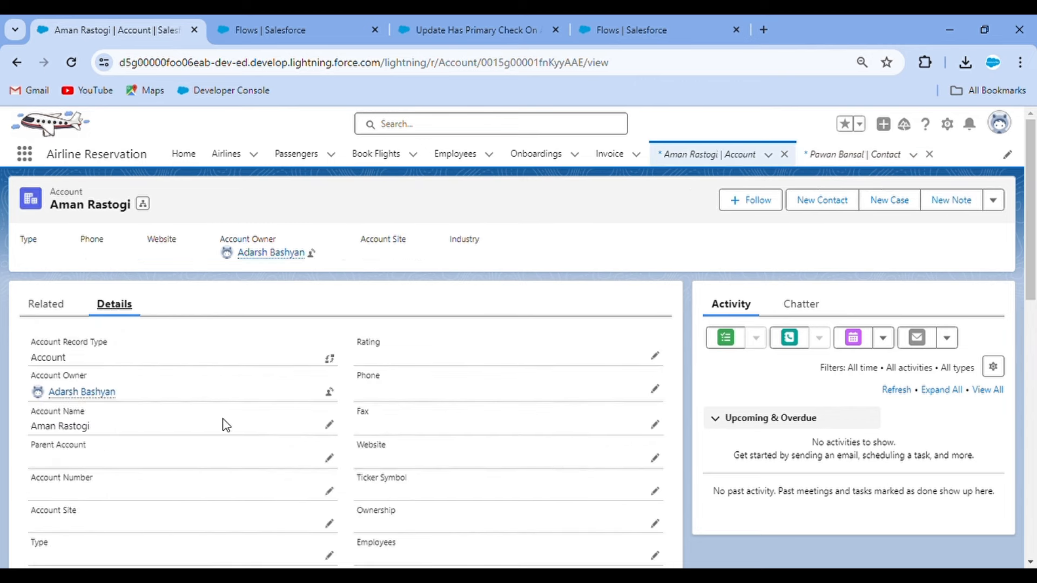
{"action": "scroll", "coordinate": [219, 421], "scroll_direction": "down", "scroll_amount": 8}
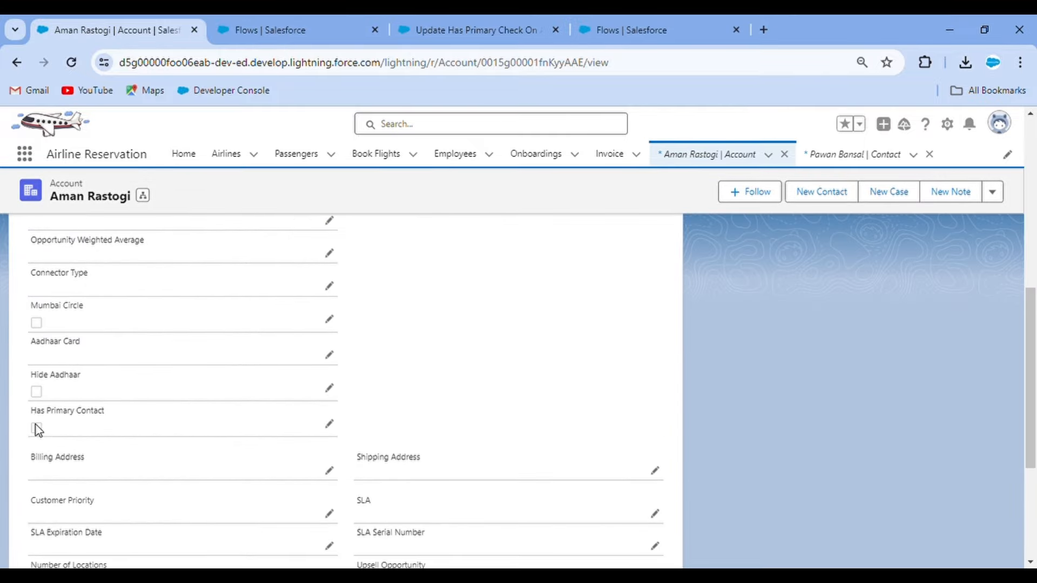
{"action": "left_click", "coordinate": [72, 64]}
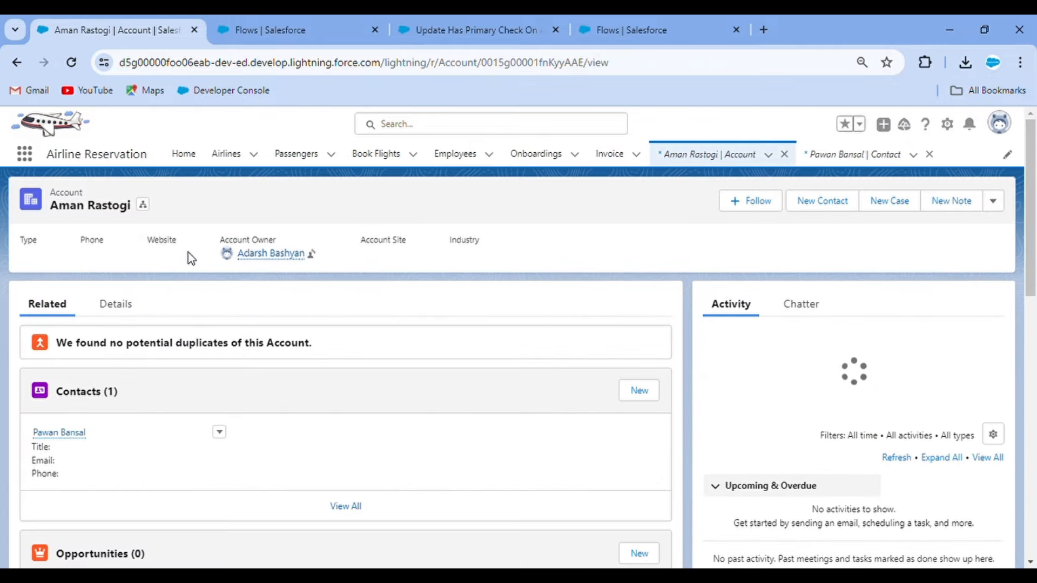
Review the flow's Start element: its trigger, entry conditions, and the setting for when it runs for updated records
{"action": "left_click", "coordinate": [480, 19]}
{"action": "left_click", "coordinate": [640, 17]}
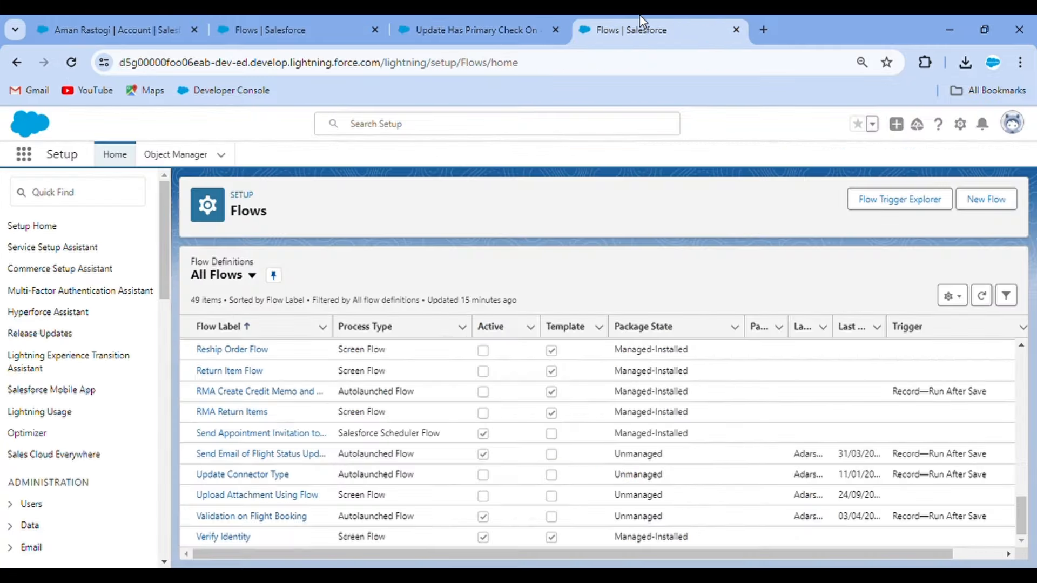
{"action": "left_click", "coordinate": [520, 16]}
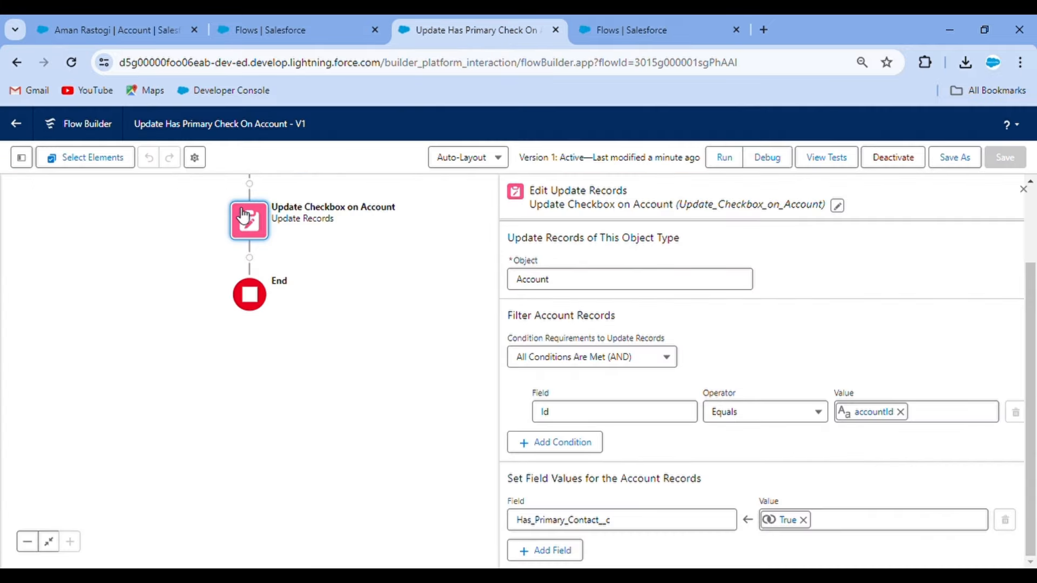
{"action": "left_click_drag", "start_coordinate": [250, 215], "coordinate": [248, 442]}
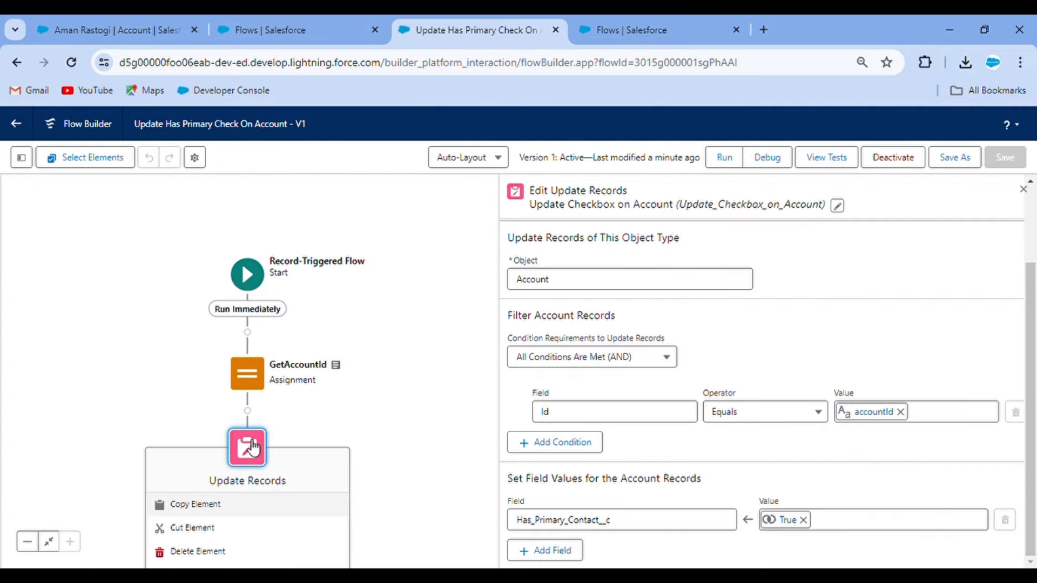
{"action": "left_click", "coordinate": [261, 281]}
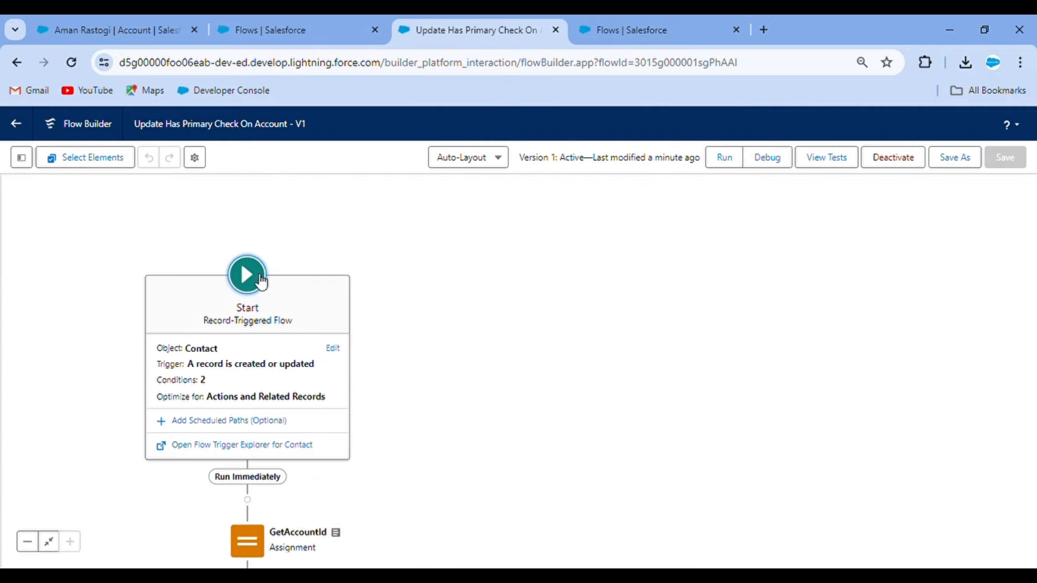
{"action": "left_click", "coordinate": [288, 357]}
{"action": "scroll", "coordinate": [528, 389], "scroll_direction": "down", "scroll_amount": 5}
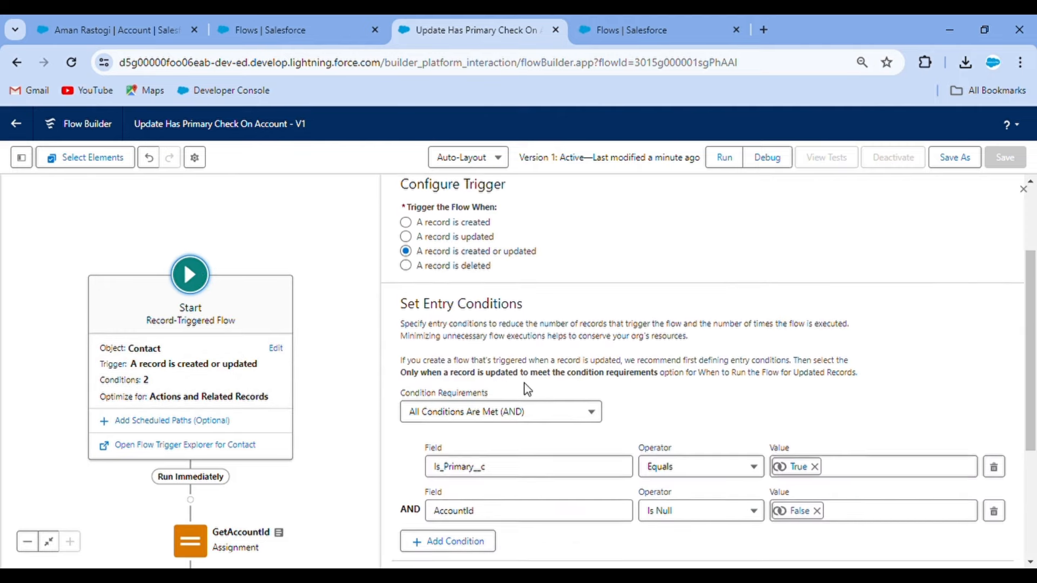
{"action": "scroll", "coordinate": [605, 439], "scroll_direction": "down", "scroll_amount": 1}
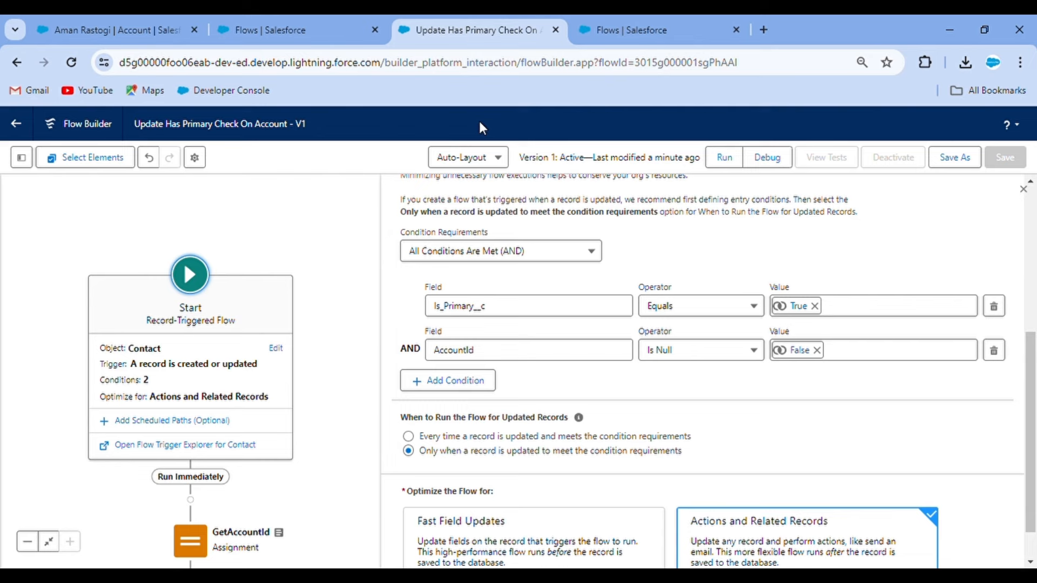
Open the account's related contact, uncheck Is Primary in its details, and save the record
{"action": "left_click", "coordinate": [115, 16]}
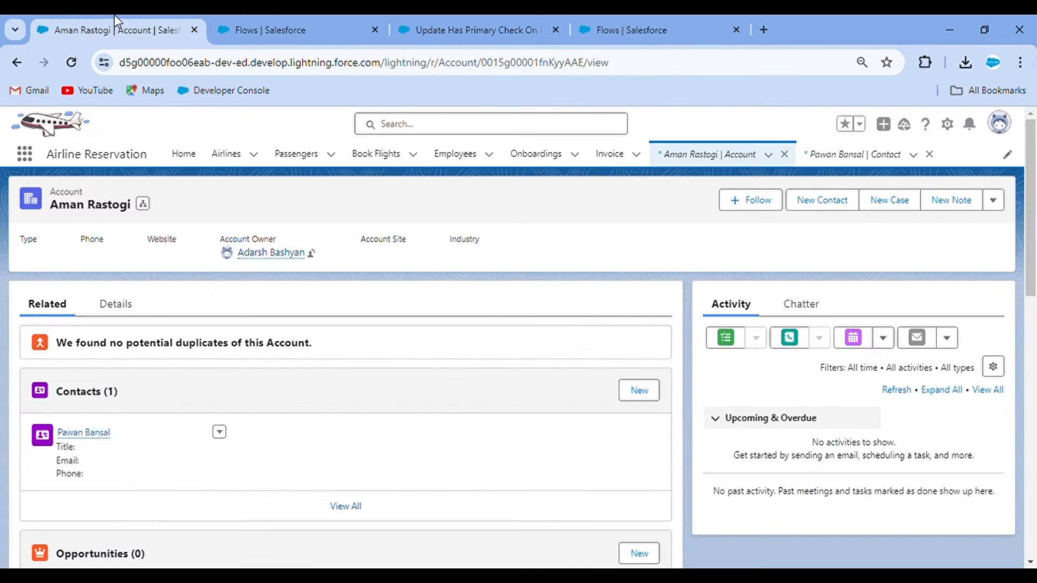
{"action": "left_click", "coordinate": [83, 432]}
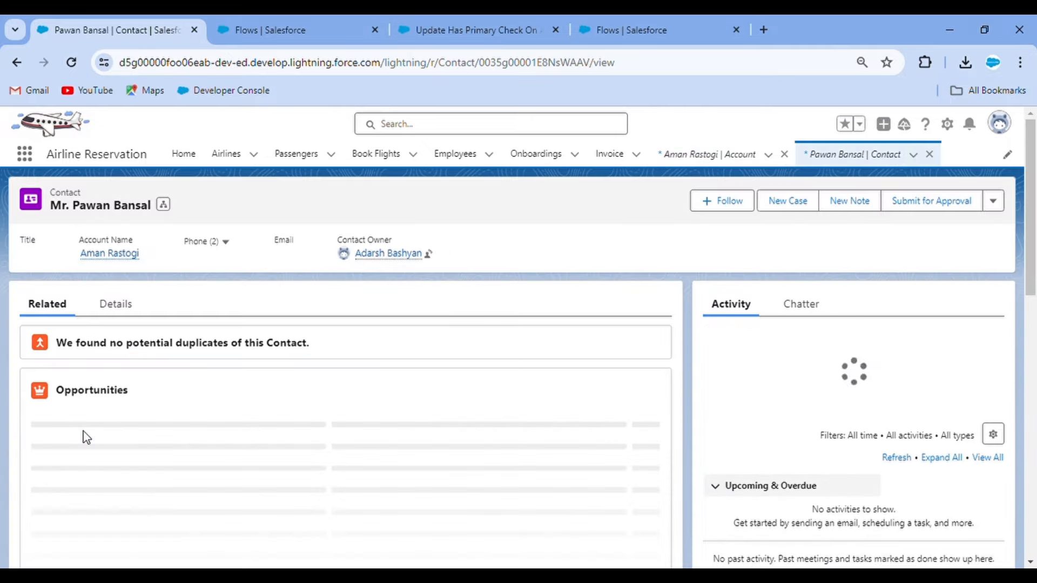
{"action": "left_click", "coordinate": [123, 304]}
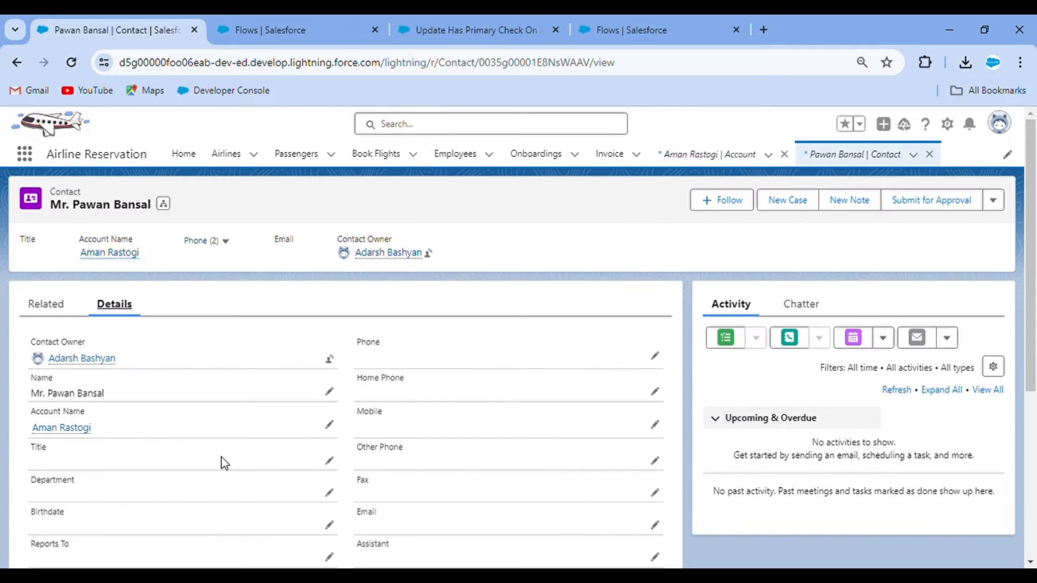
{"action": "scroll", "coordinate": [224, 463], "scroll_direction": "down", "scroll_amount": 5}
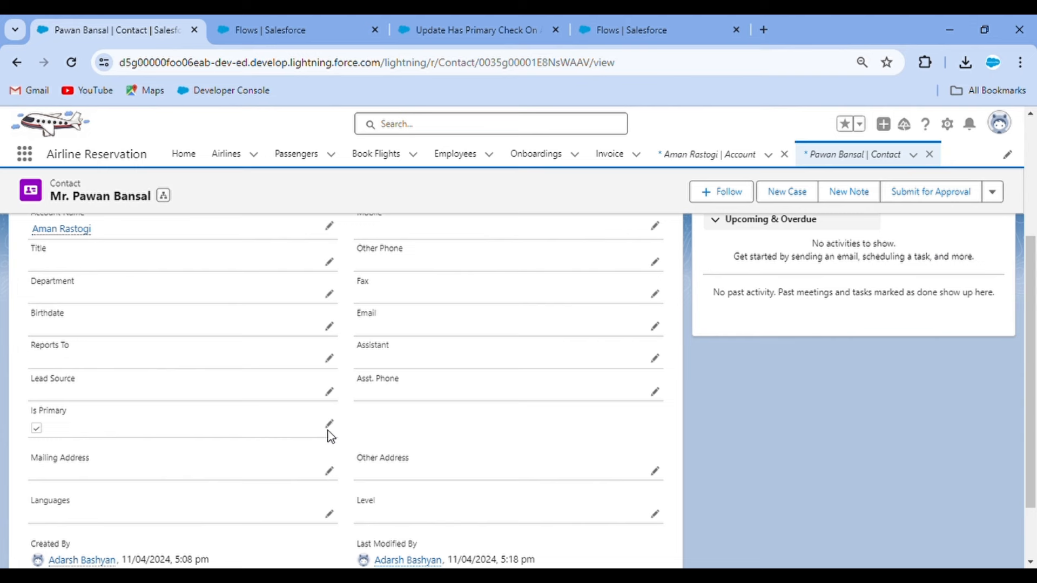
{"action": "left_click", "coordinate": [329, 424]}
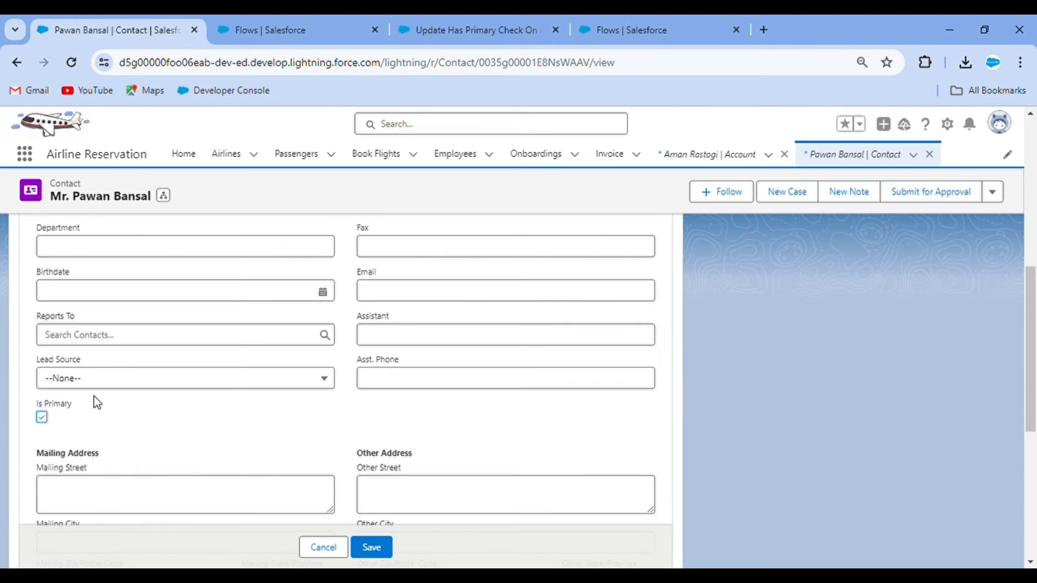
{"action": "left_click", "coordinate": [42, 415]}
{"action": "left_click", "coordinate": [42, 416]}
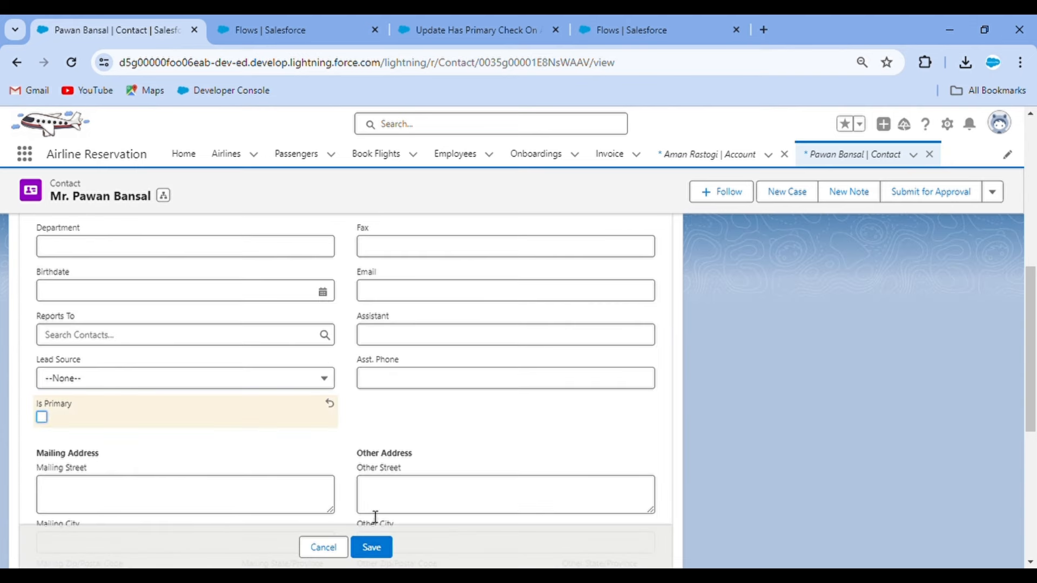
{"action": "left_click", "coordinate": [376, 550]}
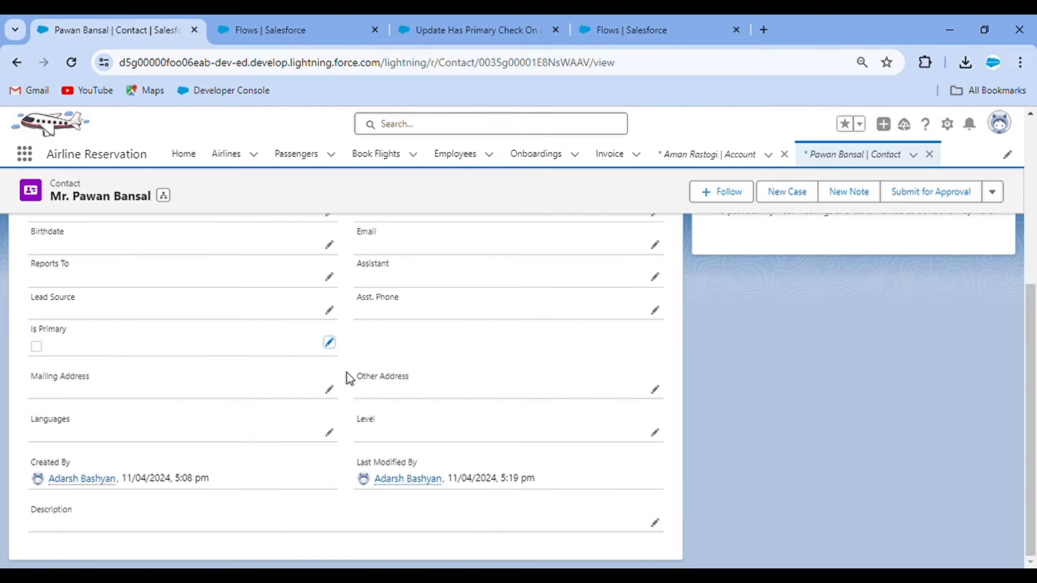
Check Is Primary on the contact again and save the record to trigger the flow
{"action": "scroll", "coordinate": [349, 378], "scroll_direction": "up", "scroll_amount": 1}
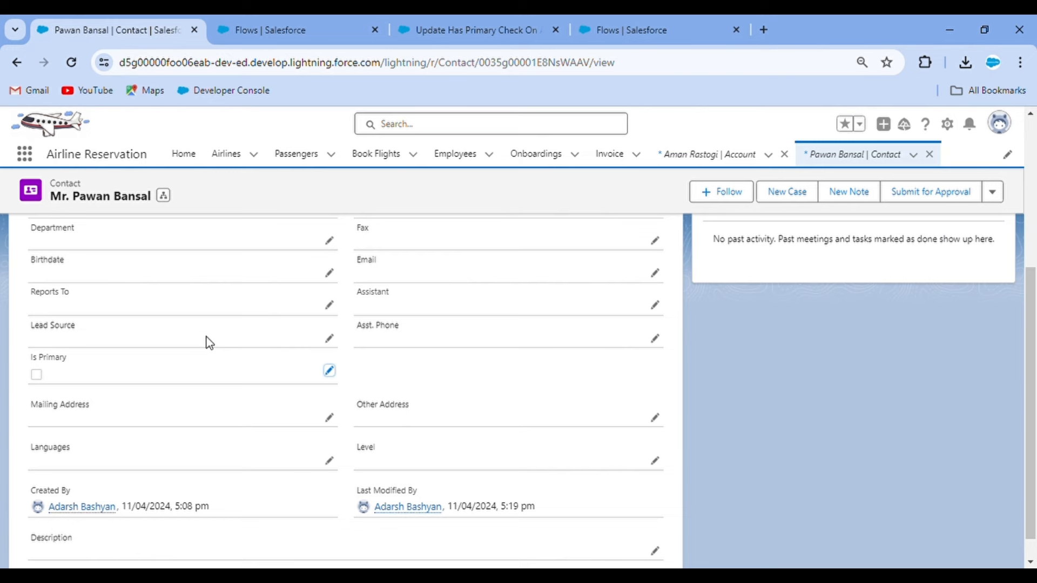
{"action": "left_click", "coordinate": [330, 372]}
{"action": "left_click", "coordinate": [42, 365]}
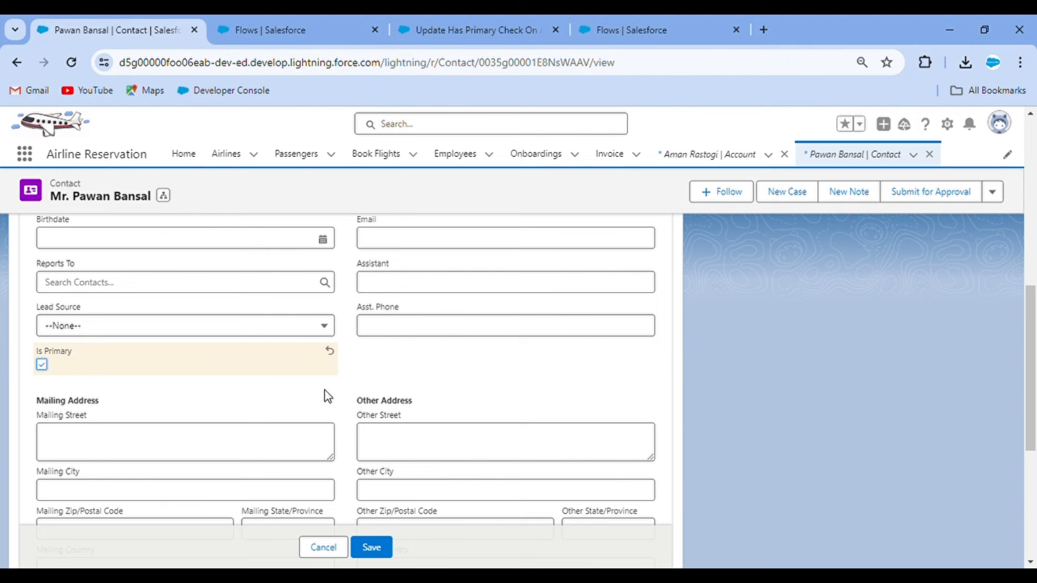
{"action": "left_click", "coordinate": [376, 547]}
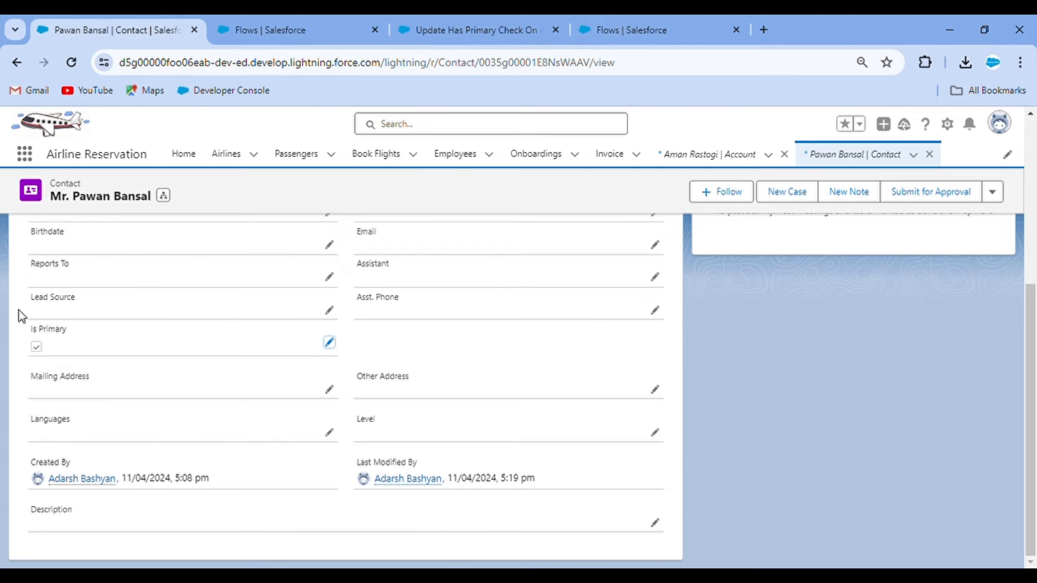
Return from the contact to its account and examine the Has Primary Contact field in the account's details
{"action": "scroll", "coordinate": [65, 351], "scroll_direction": "up", "scroll_amount": 6}
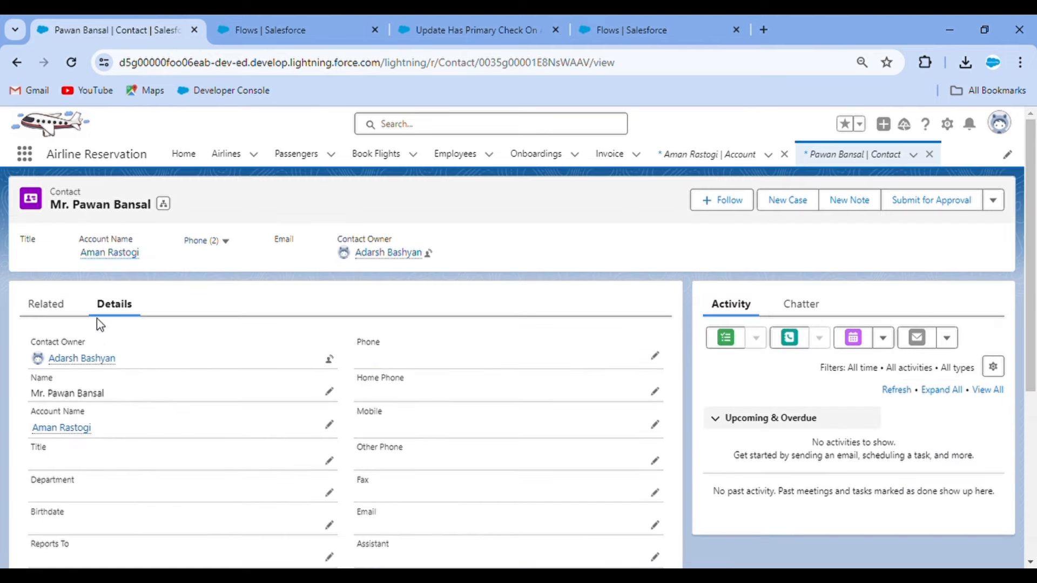
{"action": "left_click", "coordinate": [81, 428]}
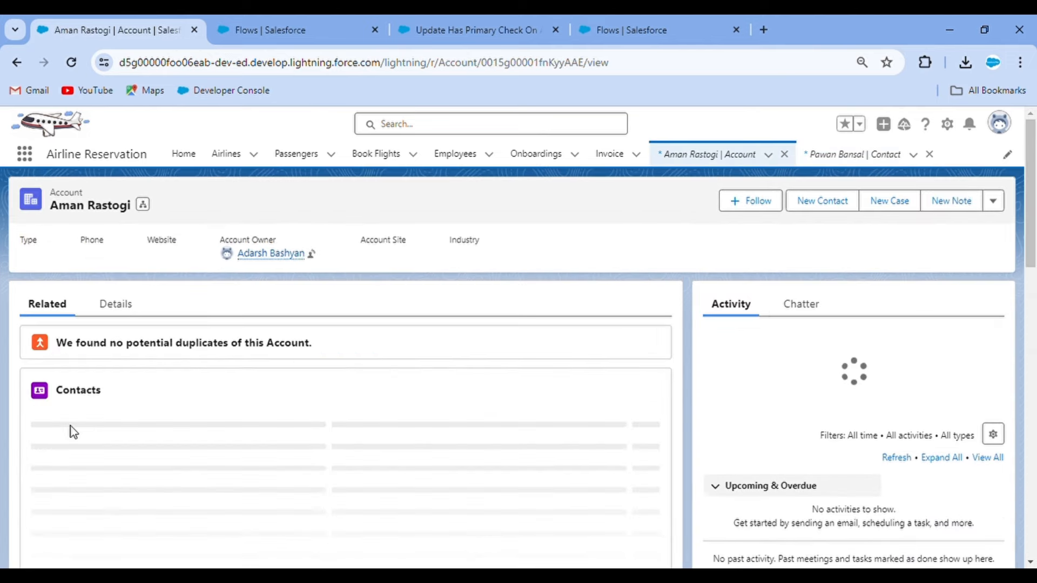
{"action": "left_click", "coordinate": [128, 303]}
{"action": "scroll", "coordinate": [229, 358], "scroll_direction": "down", "scroll_amount": 5}
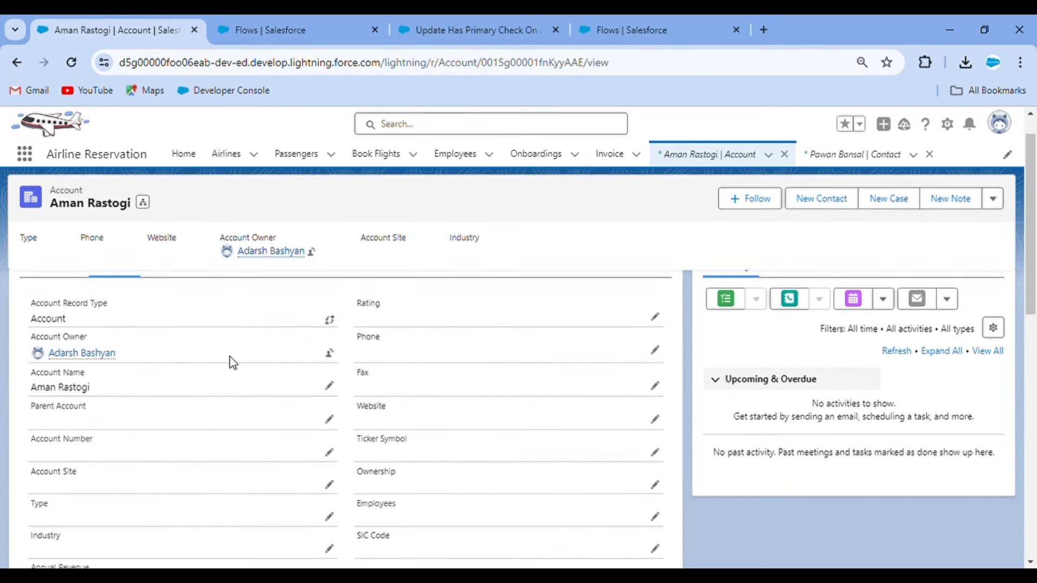
{"action": "scroll", "coordinate": [231, 362], "scroll_direction": "down", "scroll_amount": 3}
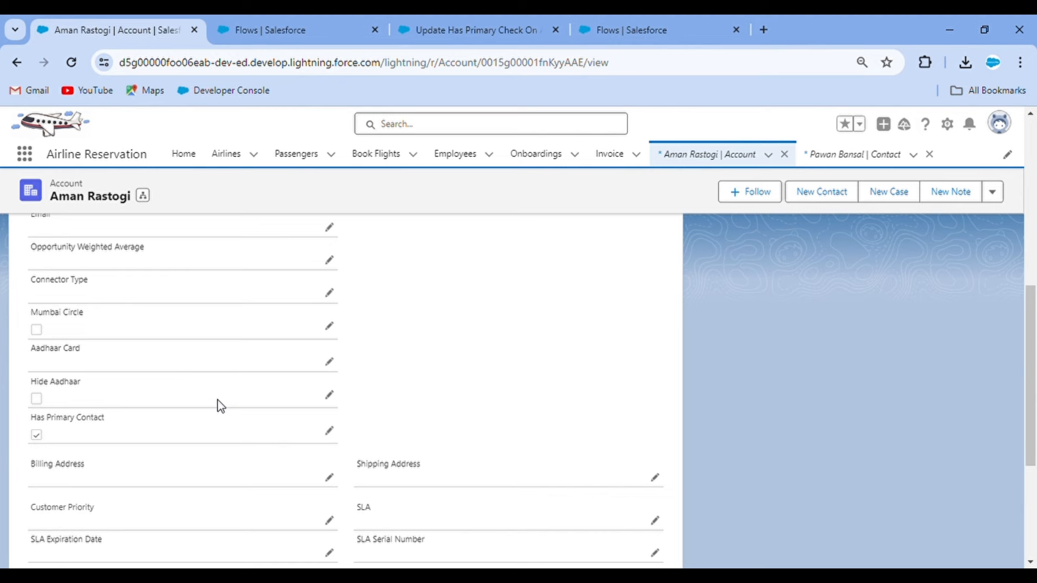
Review the flow's run setting for updated records, and examine the account's related contacts and Has Primary Contact field again
{"action": "left_click", "coordinate": [507, 24]}
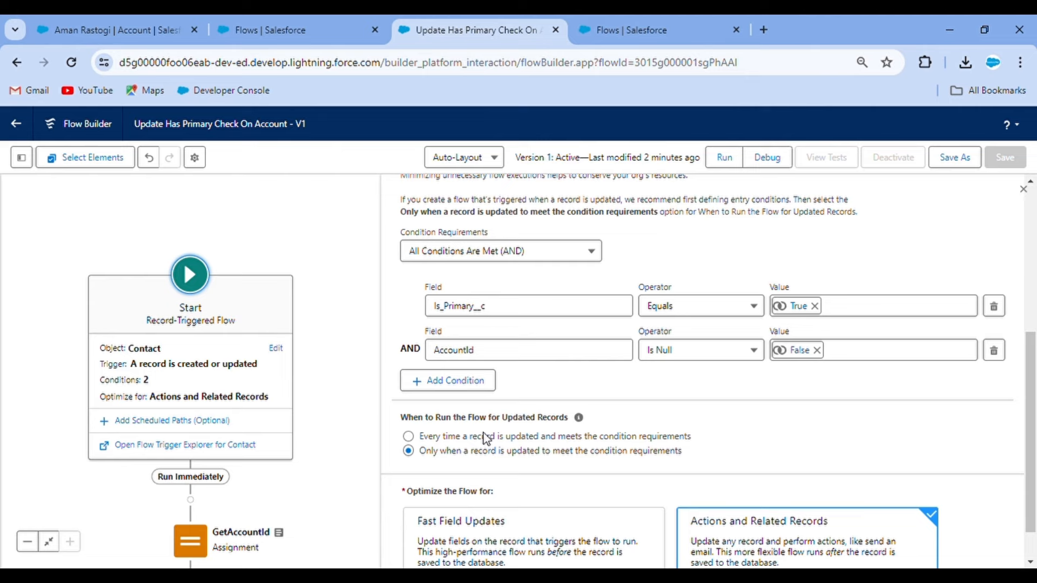
{"action": "left_click", "coordinate": [116, 29]}
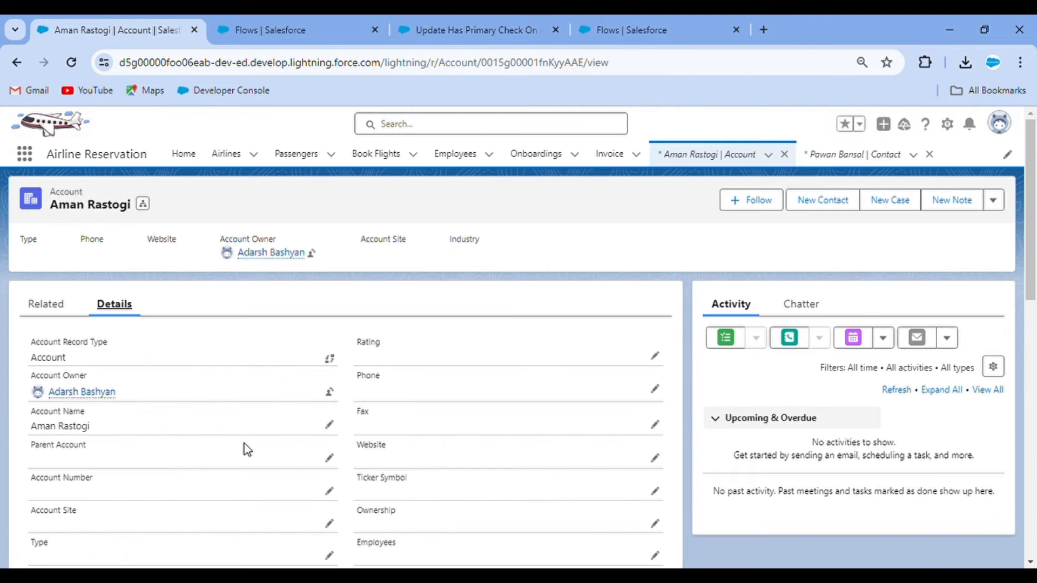
{"action": "left_click", "coordinate": [54, 317]}
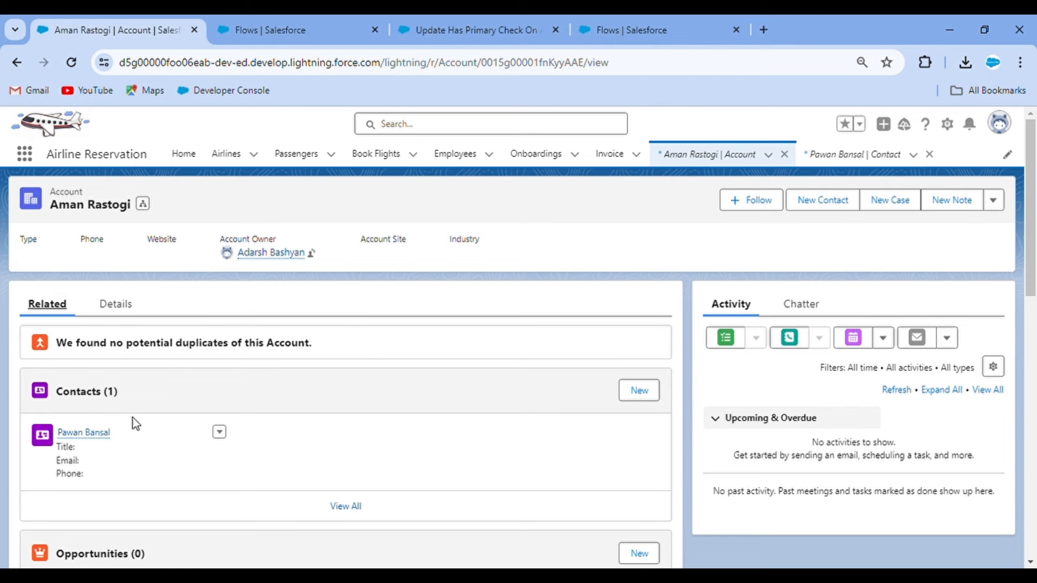
{"action": "left_click", "coordinate": [120, 303]}
{"action": "scroll", "coordinate": [160, 402], "scroll_direction": "down", "scroll_amount": 5}
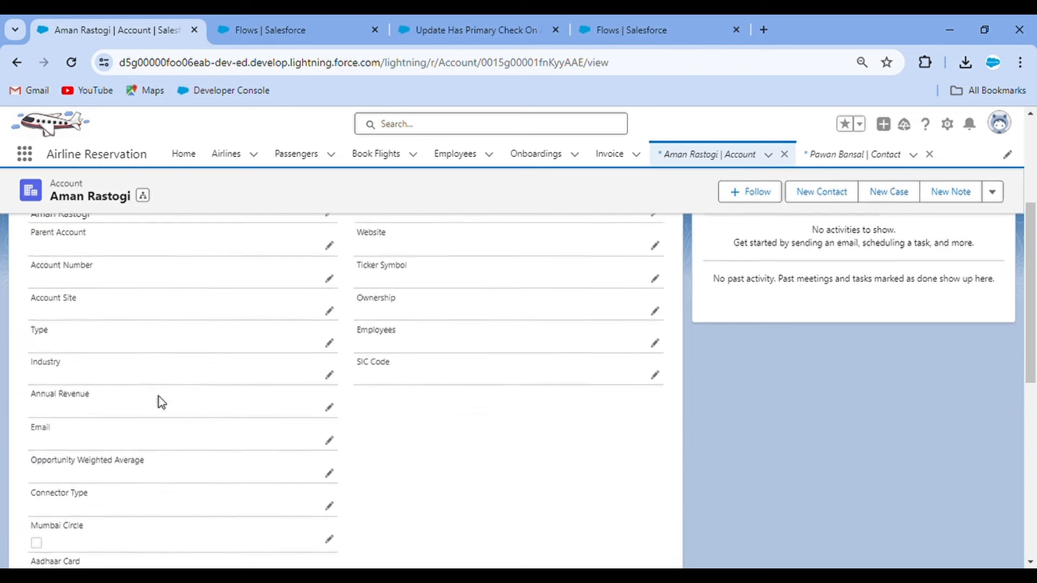
{"action": "scroll", "coordinate": [158, 400], "scroll_direction": "down", "scroll_amount": 4}
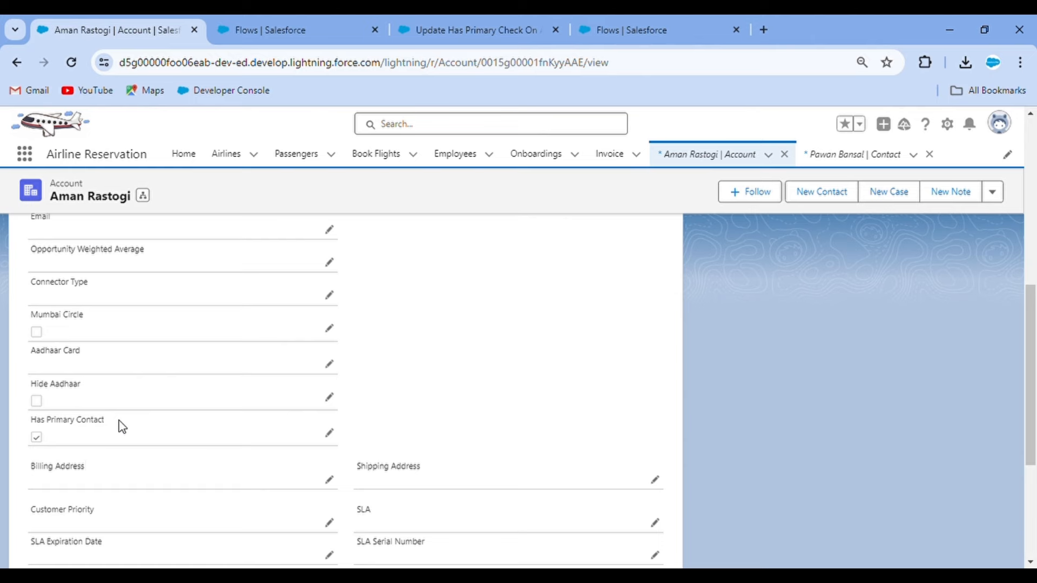
{"action": "scroll", "coordinate": [123, 428], "scroll_direction": "up", "scroll_amount": 10}
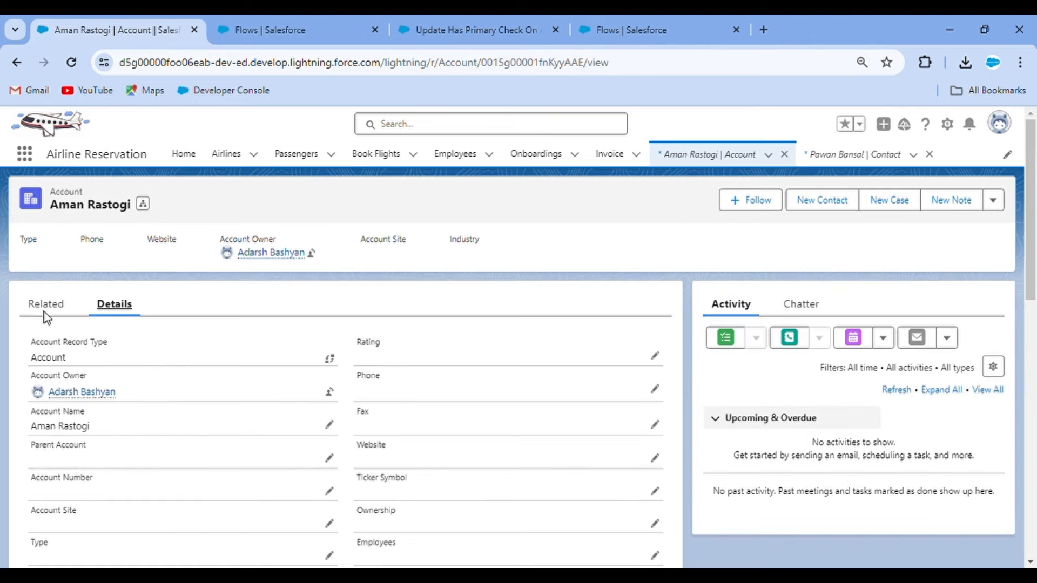
Delete the contact listed in the account's related contacts and confirm the deletion
{"action": "left_click", "coordinate": [34, 301]}
{"action": "scroll", "coordinate": [261, 479], "scroll_direction": "down", "scroll_amount": 1}
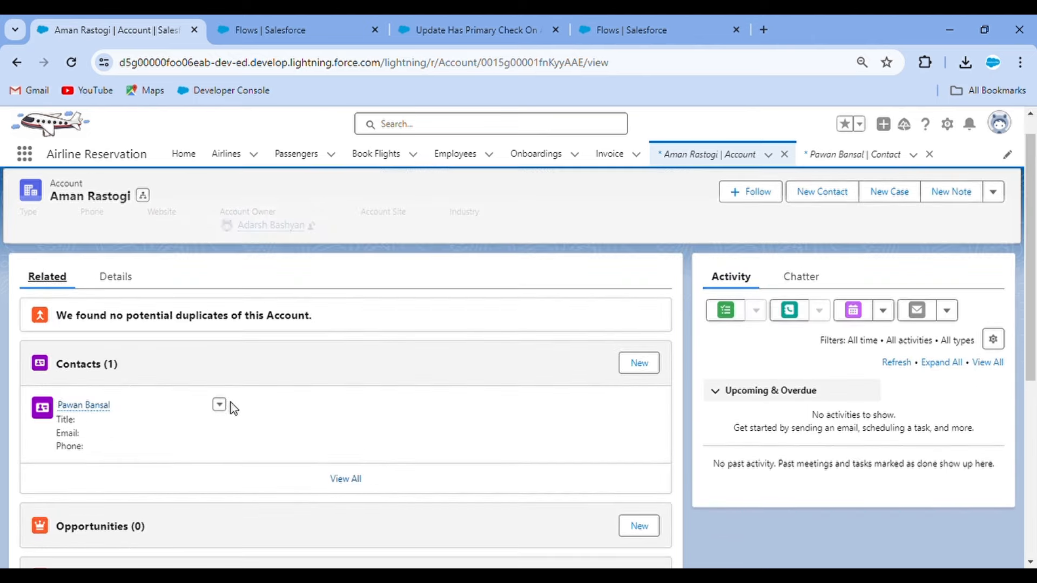
{"action": "left_click", "coordinate": [220, 405]}
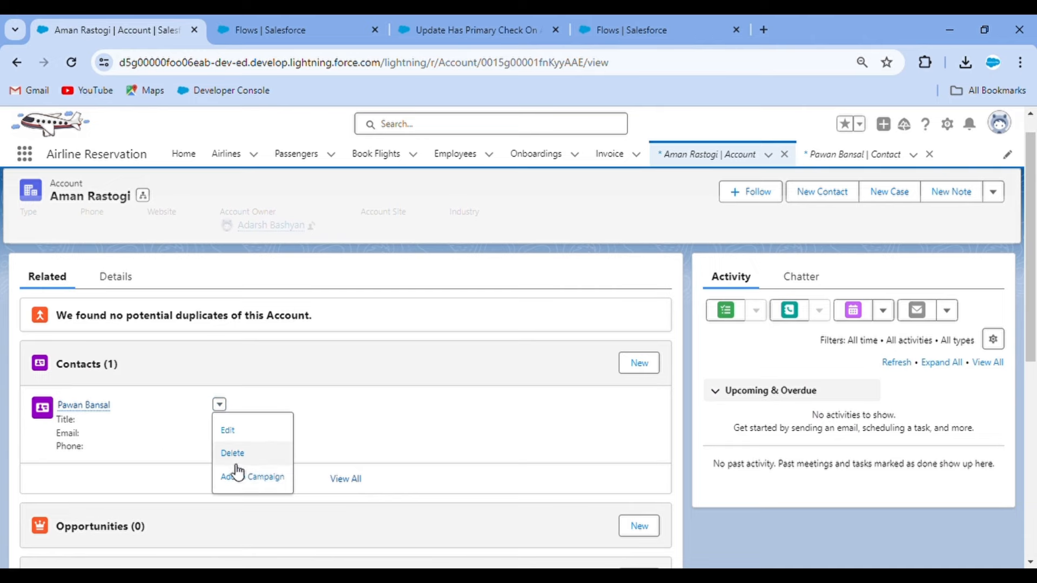
{"action": "left_click", "coordinate": [228, 457]}
{"action": "left_click", "coordinate": [701, 363]}
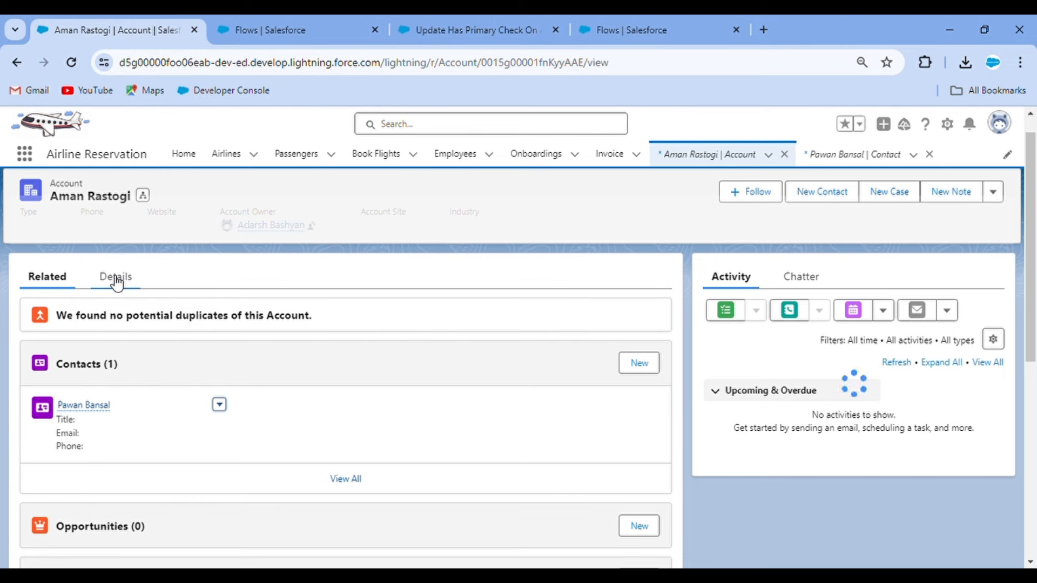
Reload the account page and examine the Has Primary Contact field in its details after the contact's deletion
{"action": "left_click", "coordinate": [115, 278]}
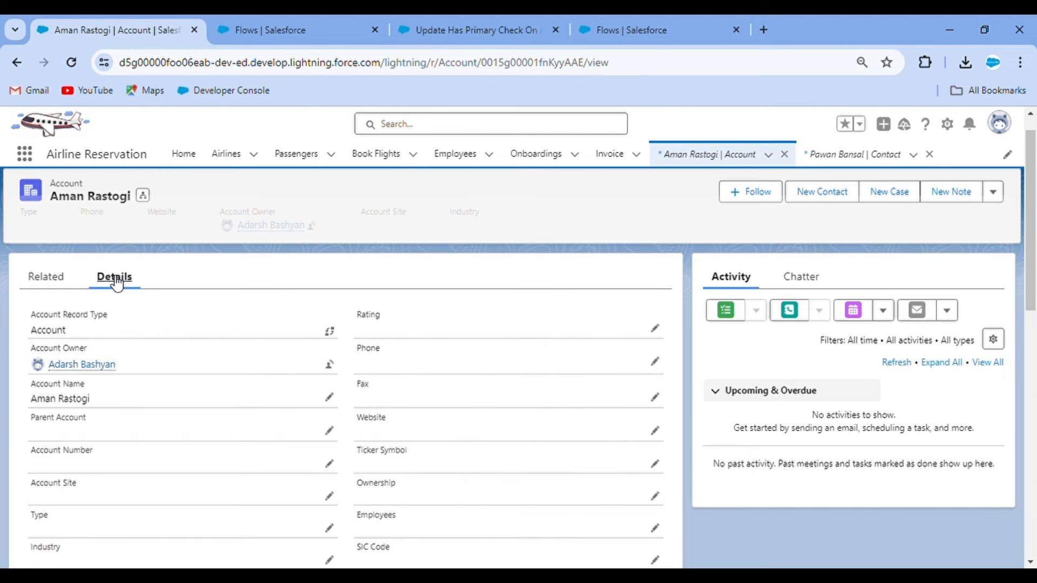
{"action": "left_click", "coordinate": [69, 62]}
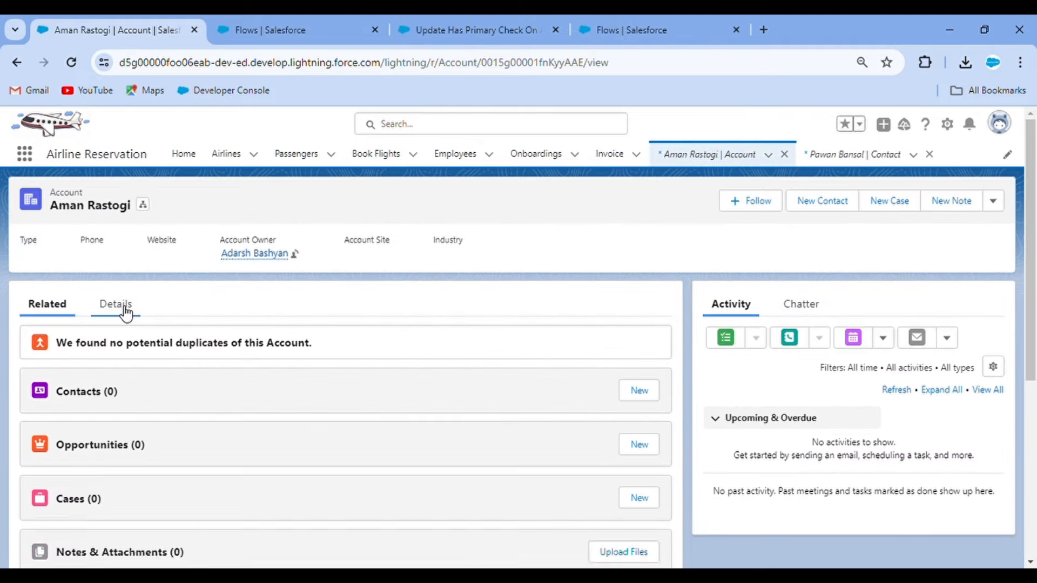
{"action": "left_click", "coordinate": [125, 312]}
{"action": "scroll", "coordinate": [135, 433], "scroll_direction": "down", "scroll_amount": 10}
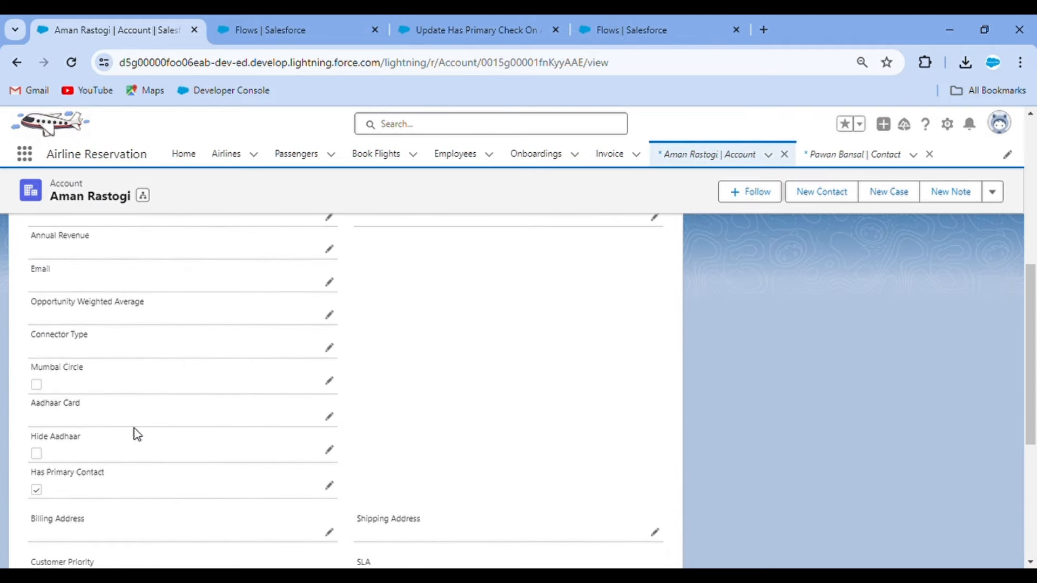
{"action": "scroll", "coordinate": [135, 433], "scroll_direction": "down", "scroll_amount": 1}
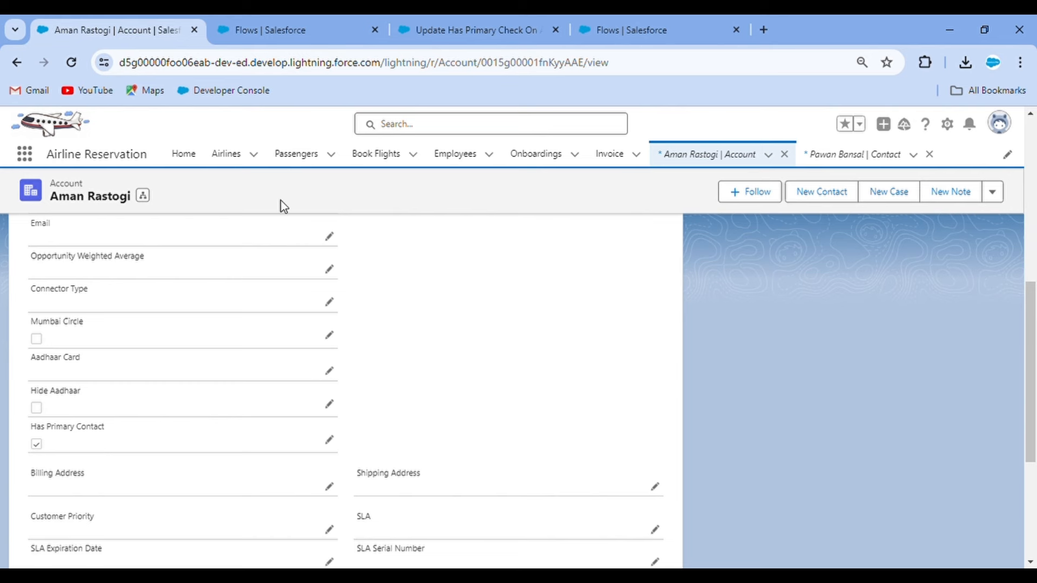
Save the Update Has Primary Check On Account flow as a new version and activate it
{"action": "left_click", "coordinate": [439, 27]}
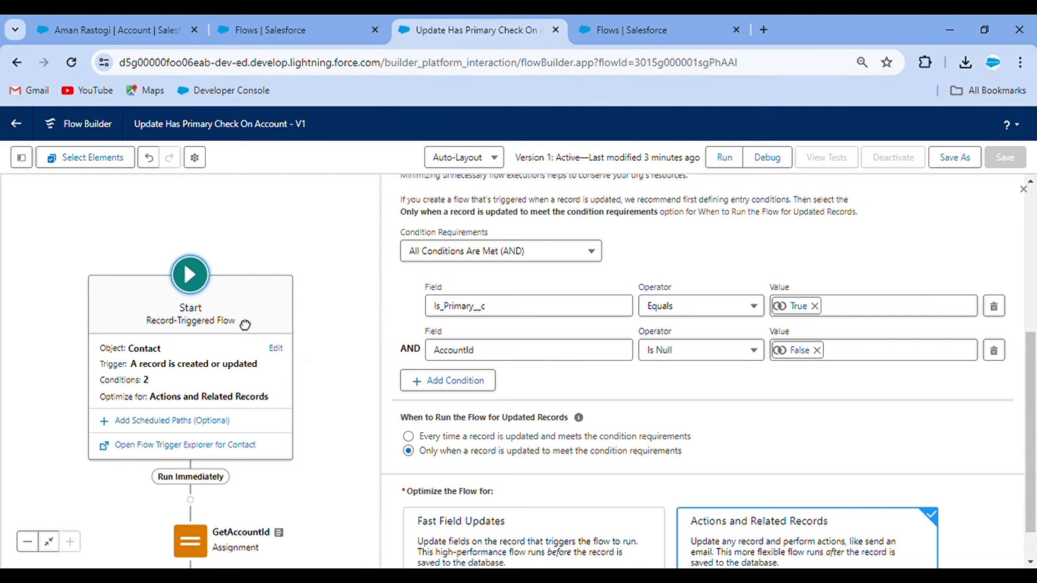
{"action": "left_click_drag", "start_coordinate": [244, 324], "coordinate": [254, 234]}
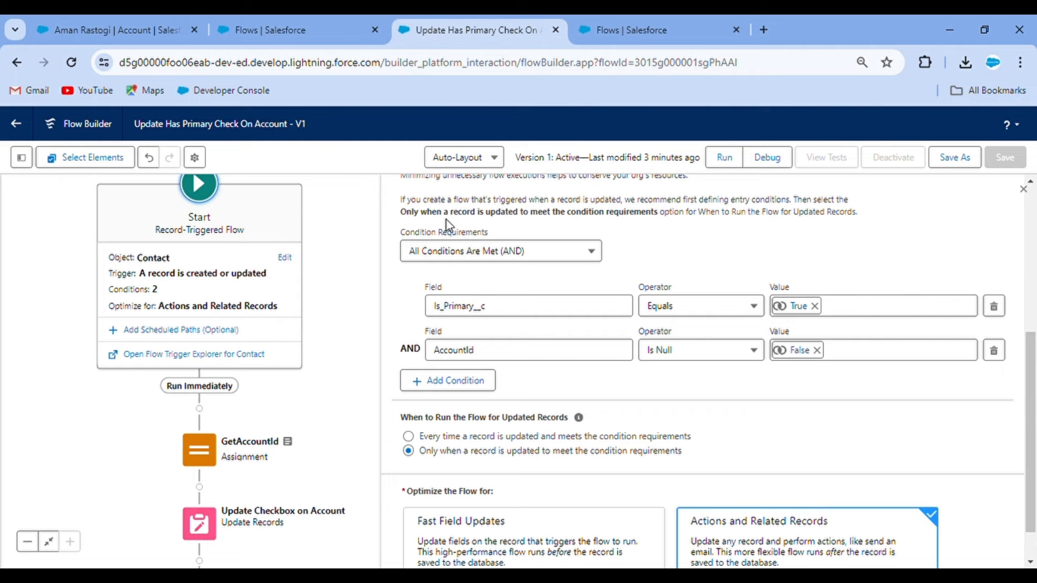
{"action": "left_click", "coordinate": [954, 158]}
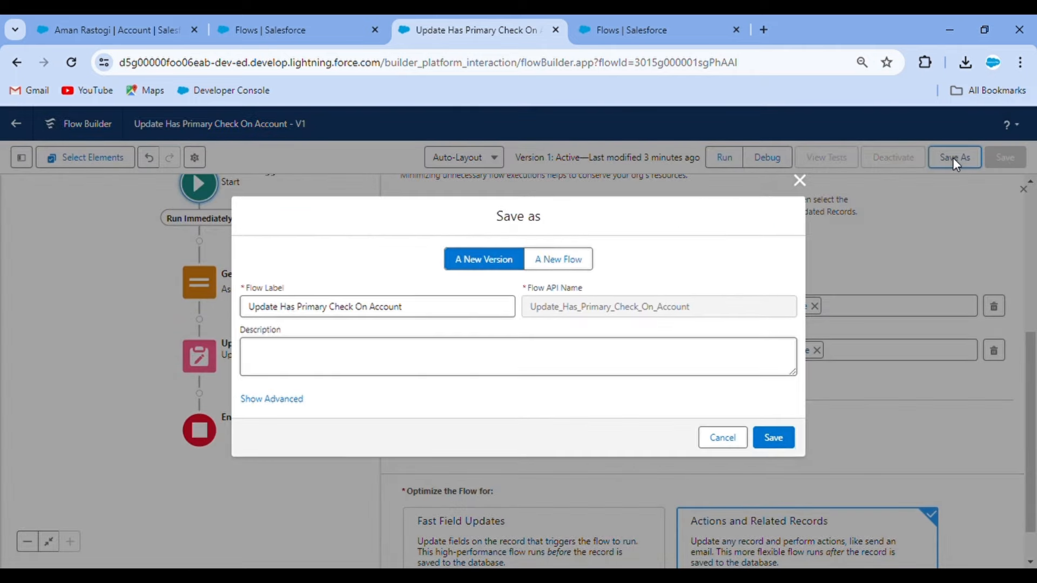
{"action": "left_click", "coordinate": [778, 435]}
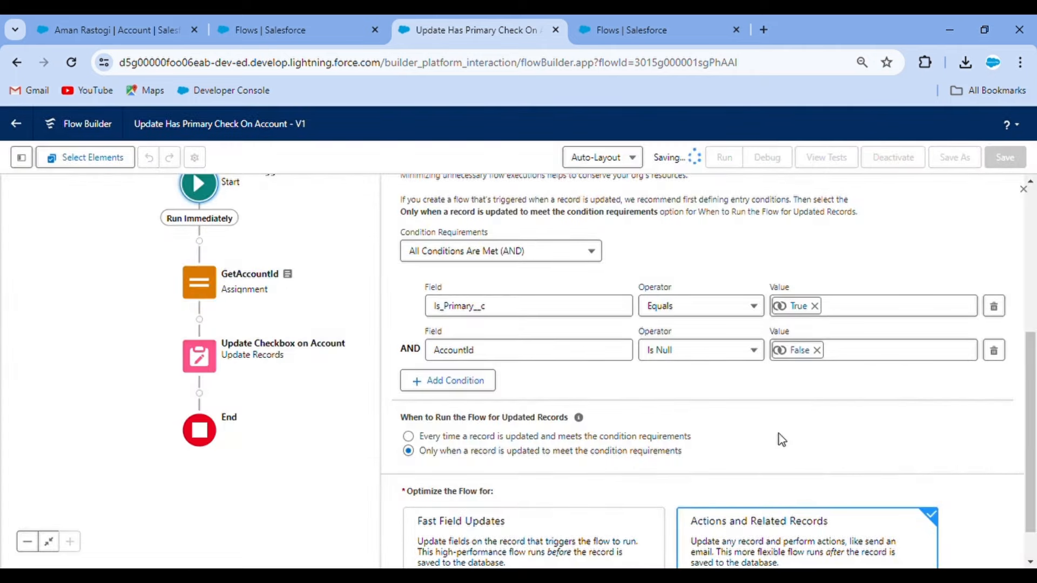
{"action": "left_click", "coordinate": [909, 169]}
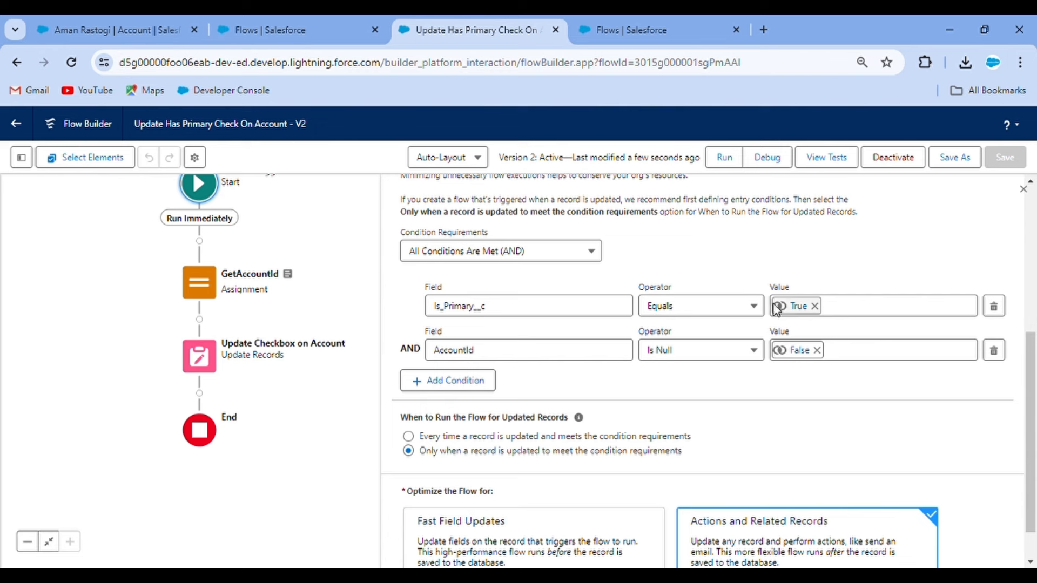
Set up a debug run of the flow as if the record is Updated, with a recent contact as the triggering record
{"action": "left_click", "coordinate": [773, 161]}
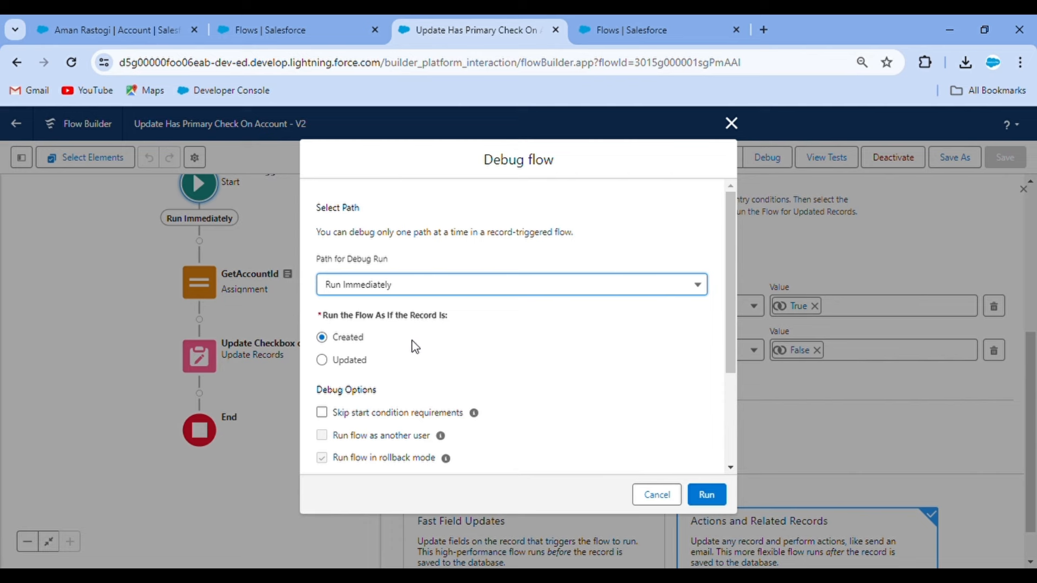
{"action": "left_click", "coordinate": [322, 361]}
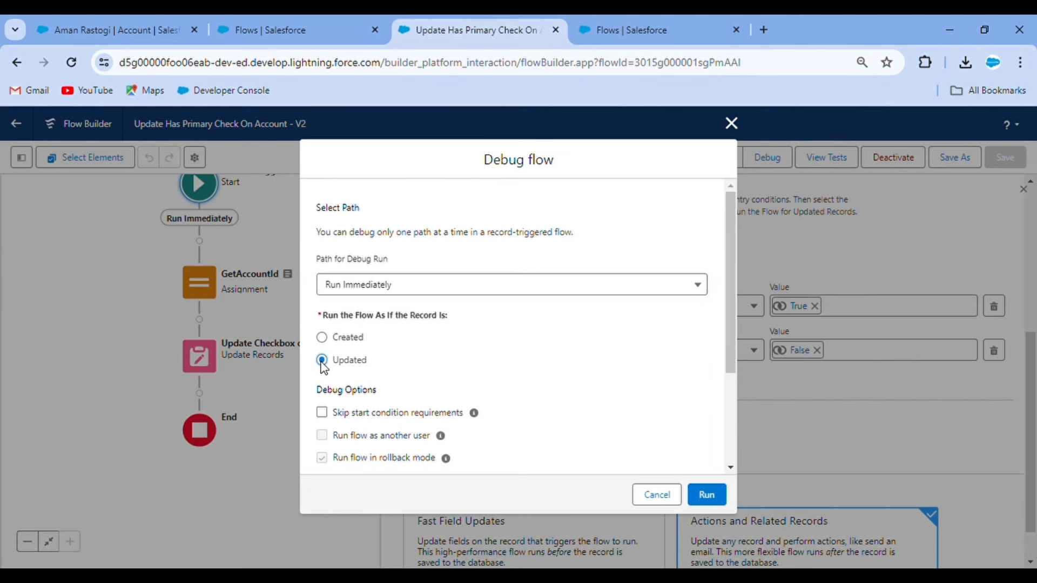
{"action": "scroll", "coordinate": [458, 366], "scroll_direction": "down", "scroll_amount": 3}
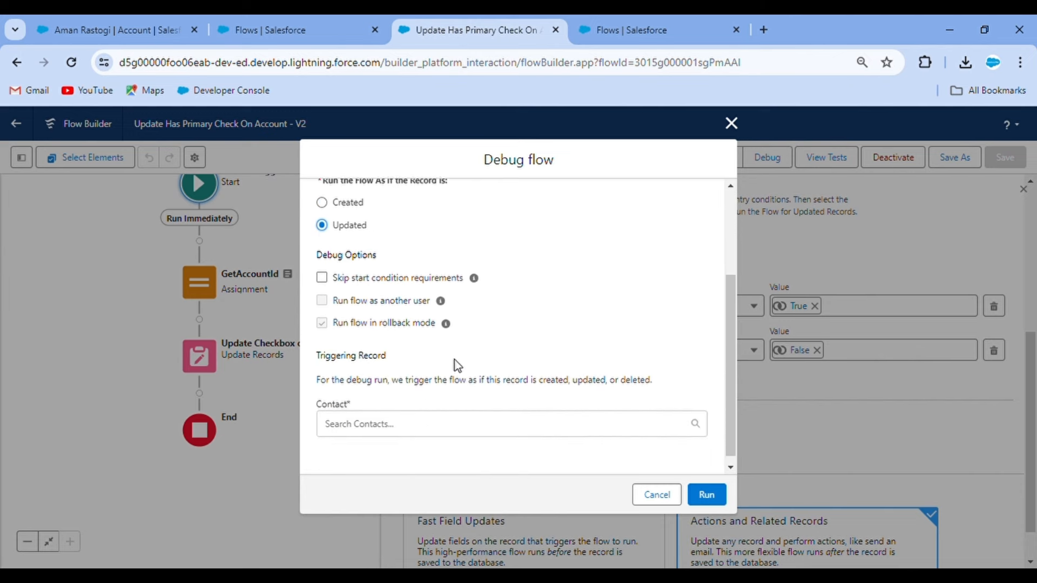
{"action": "left_click", "coordinate": [384, 429]}
{"action": "scroll", "coordinate": [440, 407], "scroll_direction": "down", "scroll_amount": 2}
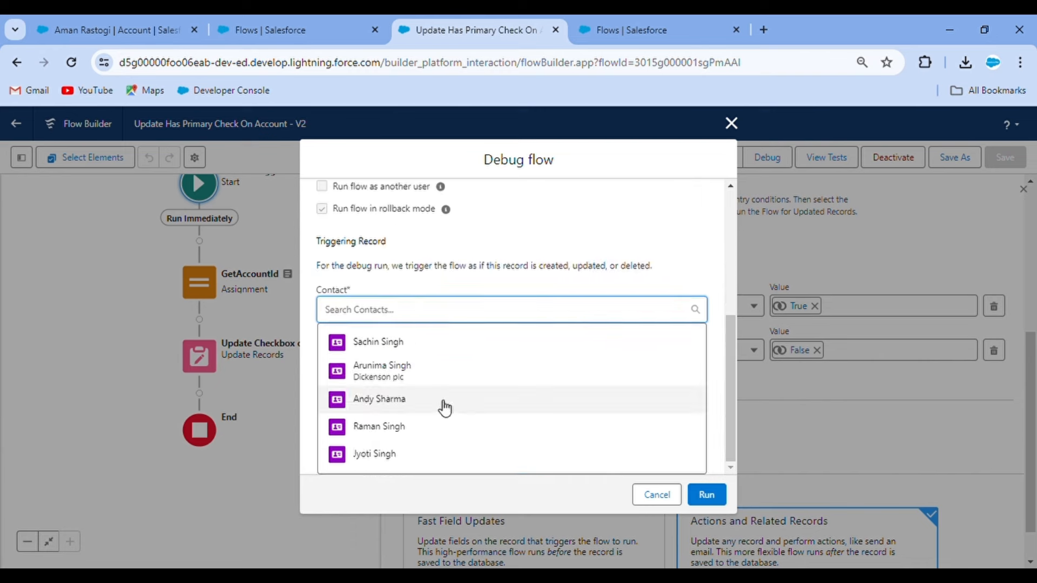
{"action": "left_click", "coordinate": [416, 426]}
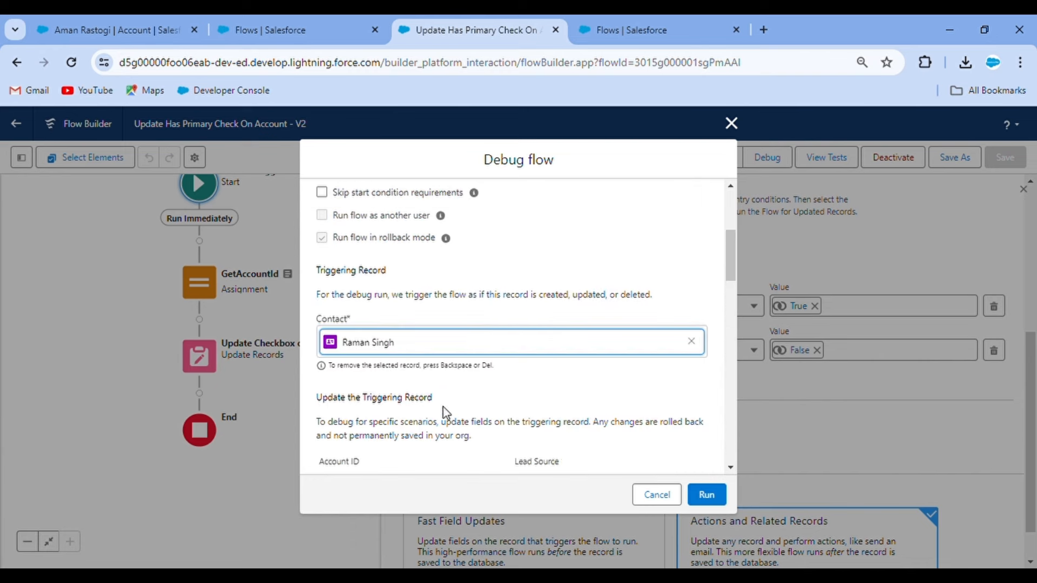
Look through the triggering record's updatable fields in the debug setup
{"action": "scroll", "coordinate": [448, 411], "scroll_direction": "down", "scroll_amount": 4}
{"action": "scroll", "coordinate": [446, 413], "scroll_direction": "down", "scroll_amount": 1}
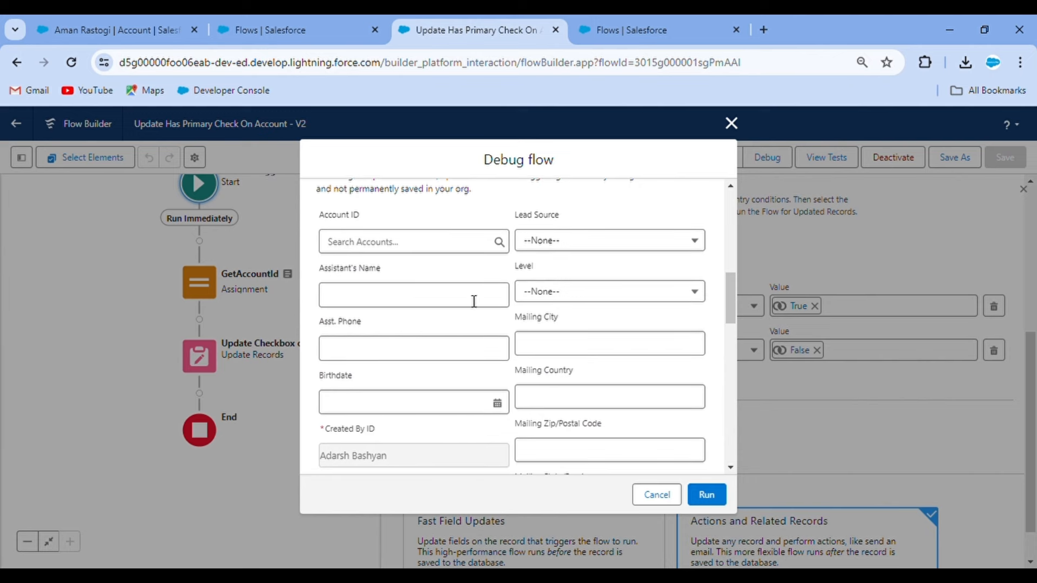
{"action": "scroll", "coordinate": [470, 348], "scroll_direction": "down", "scroll_amount": 2}
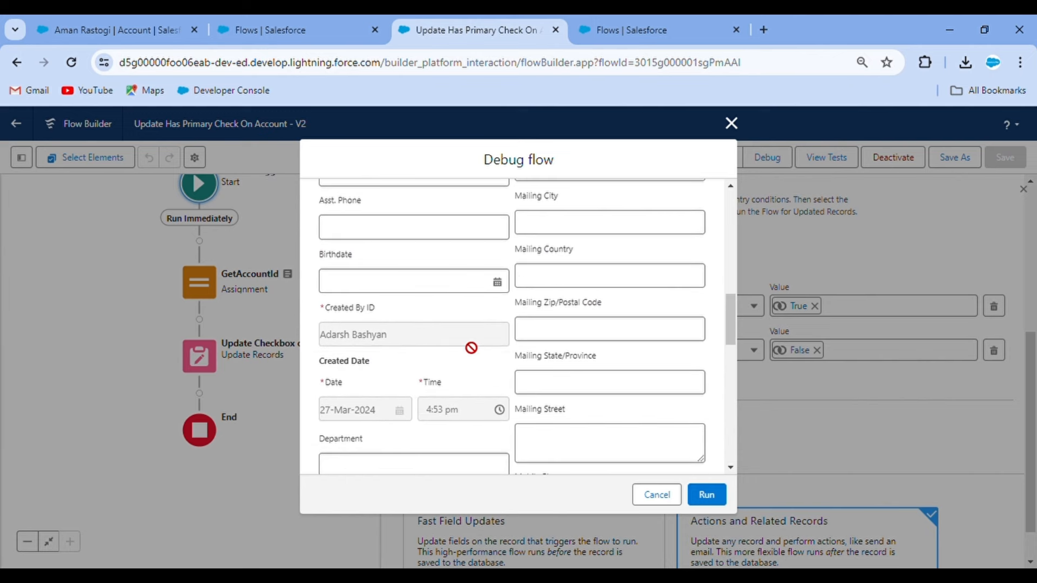
{"action": "scroll", "coordinate": [471, 347], "scroll_direction": "down", "scroll_amount": 2}
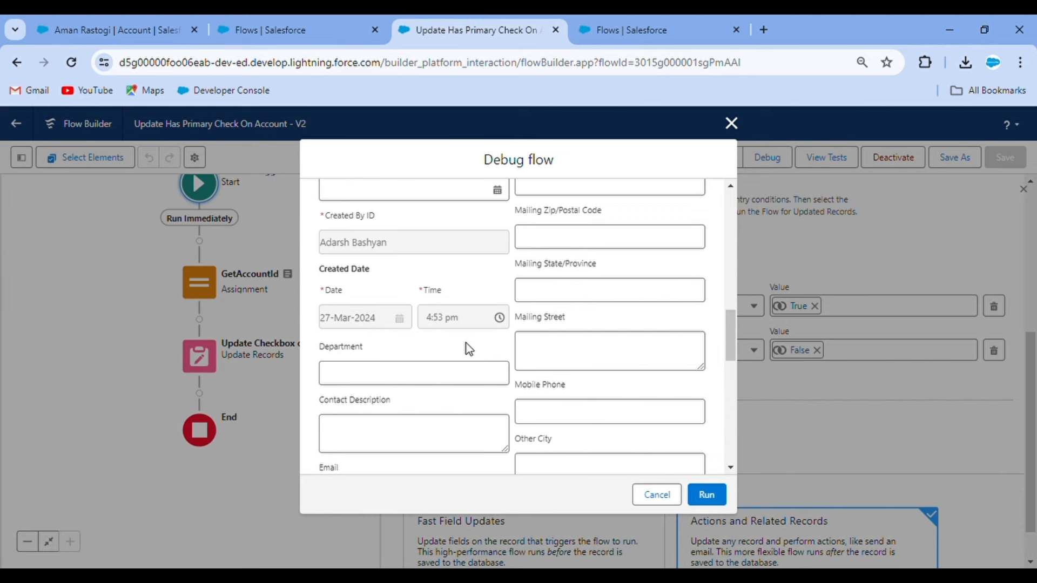
{"action": "scroll", "coordinate": [468, 349], "scroll_direction": "down", "scroll_amount": 1}
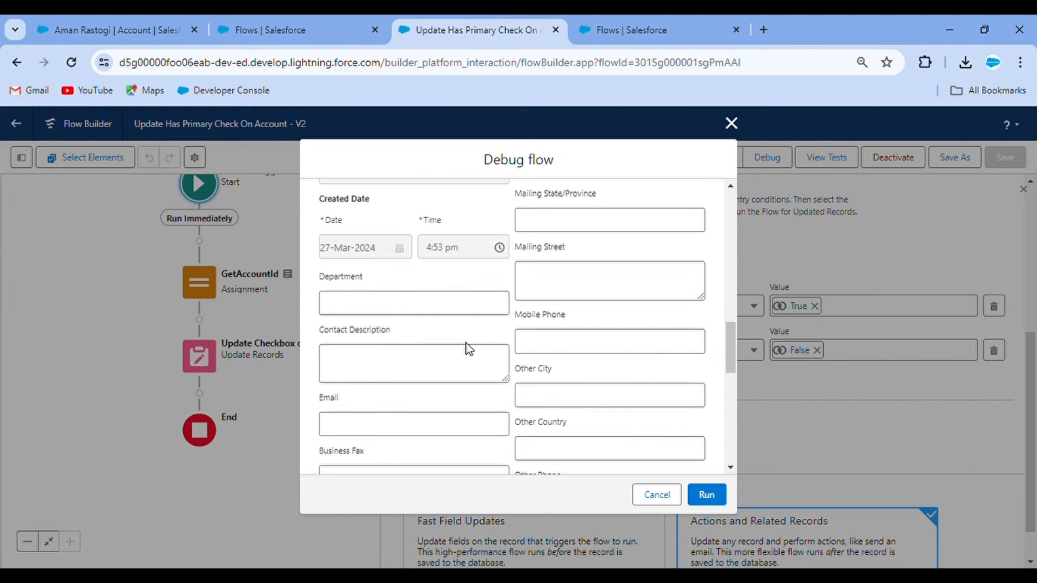
{"action": "scroll", "coordinate": [470, 349], "scroll_direction": "down", "scroll_amount": 1}
{"action": "scroll", "coordinate": [473, 349], "scroll_direction": "down", "scroll_amount": 1}
{"action": "scroll", "coordinate": [470, 348], "scroll_direction": "down", "scroll_amount": 1}
{"action": "scroll", "coordinate": [468, 349], "scroll_direction": "up", "scroll_amount": 2}
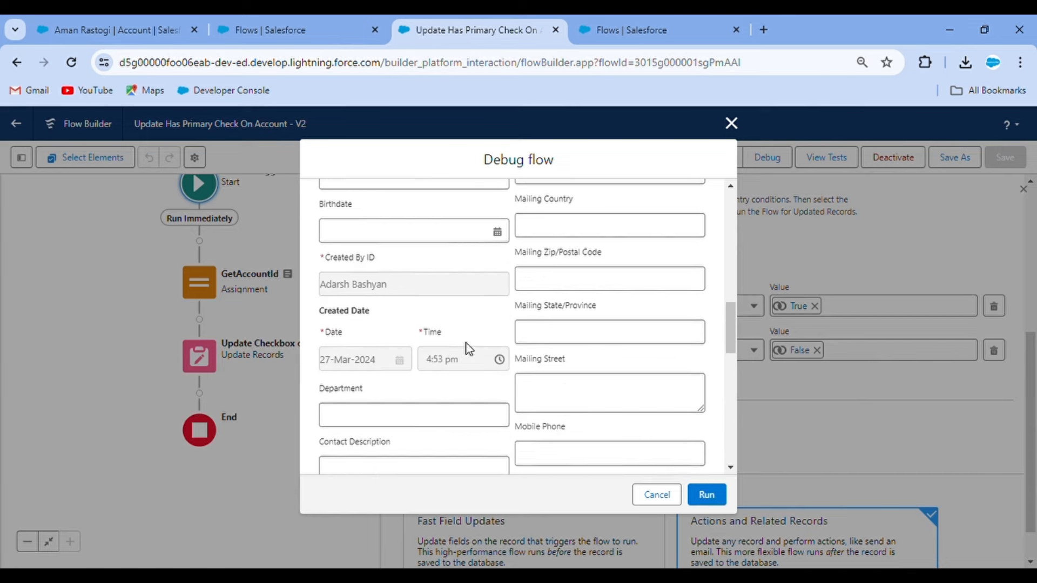
{"action": "scroll", "coordinate": [470, 349], "scroll_direction": "up", "scroll_amount": 2}
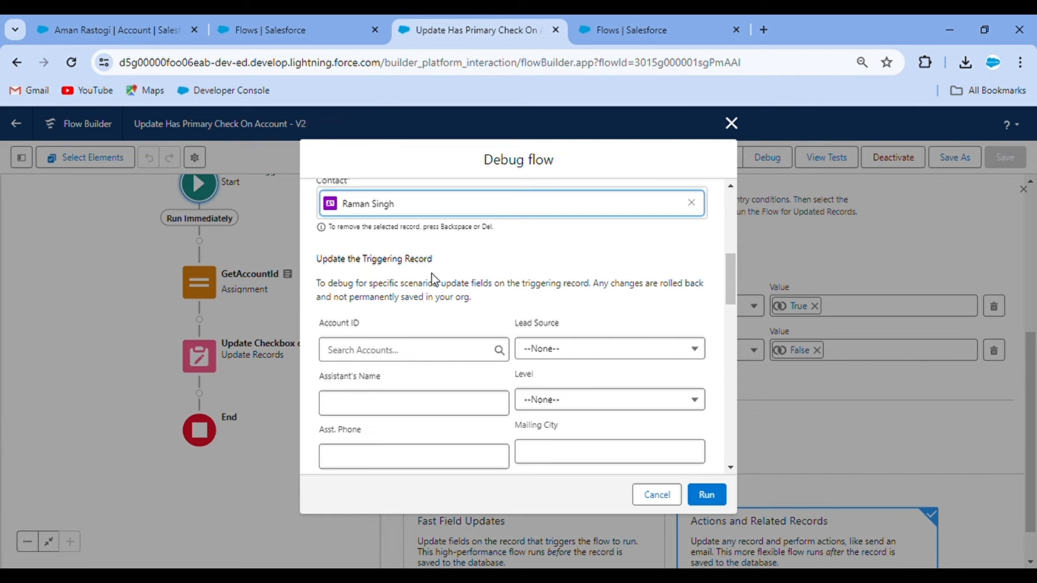
Set the triggering record's Account ID to the second of the recent accounts for the debug run
{"action": "scroll", "coordinate": [433, 280], "scroll_direction": "down", "scroll_amount": 1}
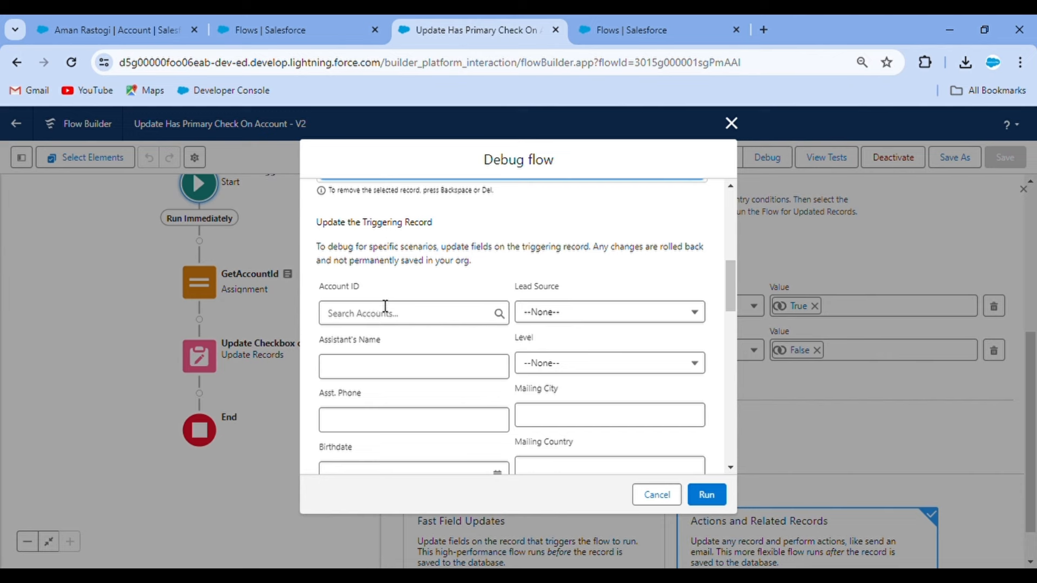
{"action": "left_click", "coordinate": [365, 313]}
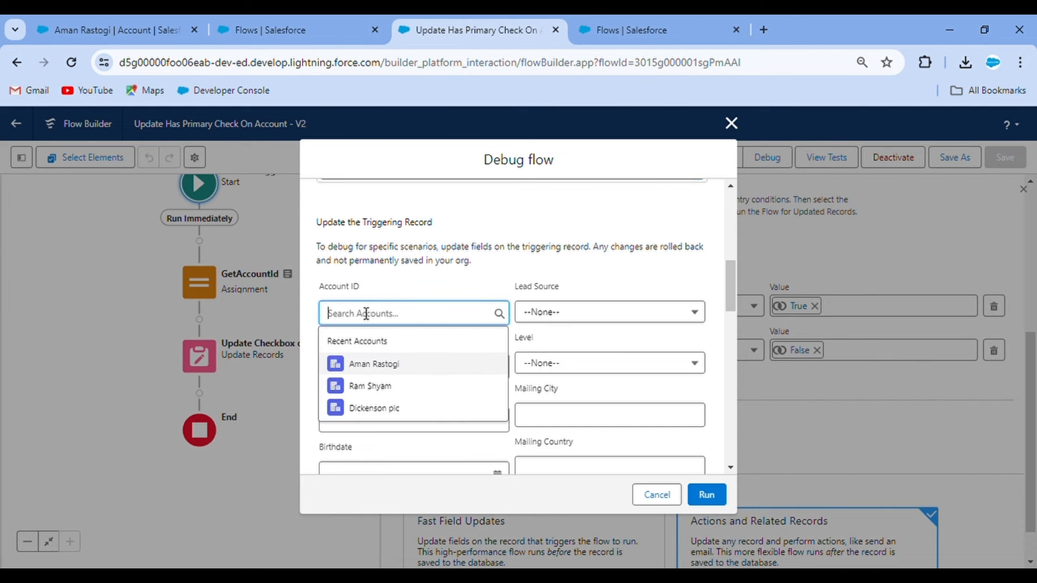
{"action": "left_click", "coordinate": [380, 388]}
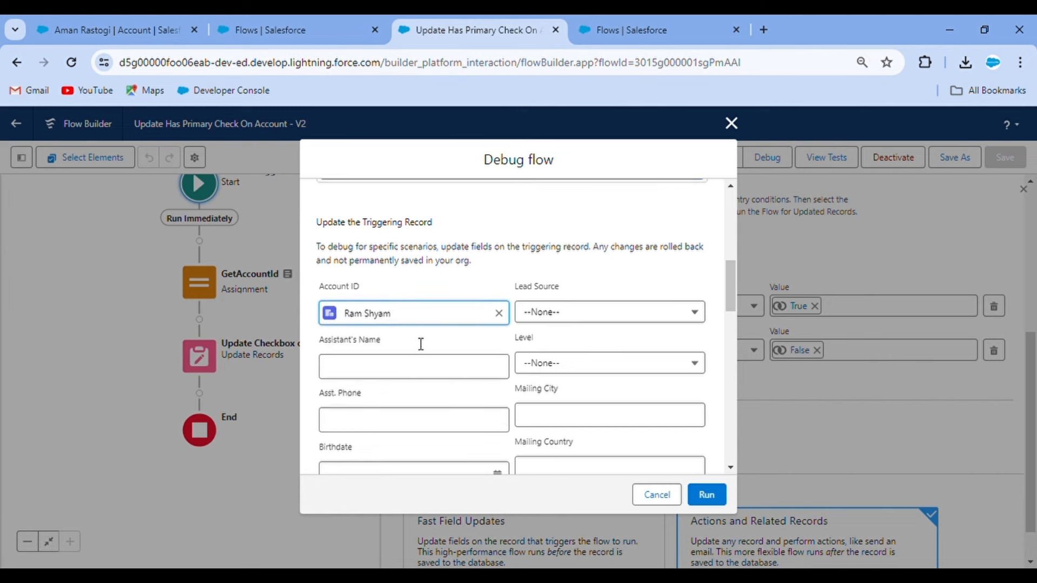
Search for the account selected in the debug setup, open it and examine the Has Primary Contact field in its details
{"action": "left_click", "coordinate": [139, 15]}
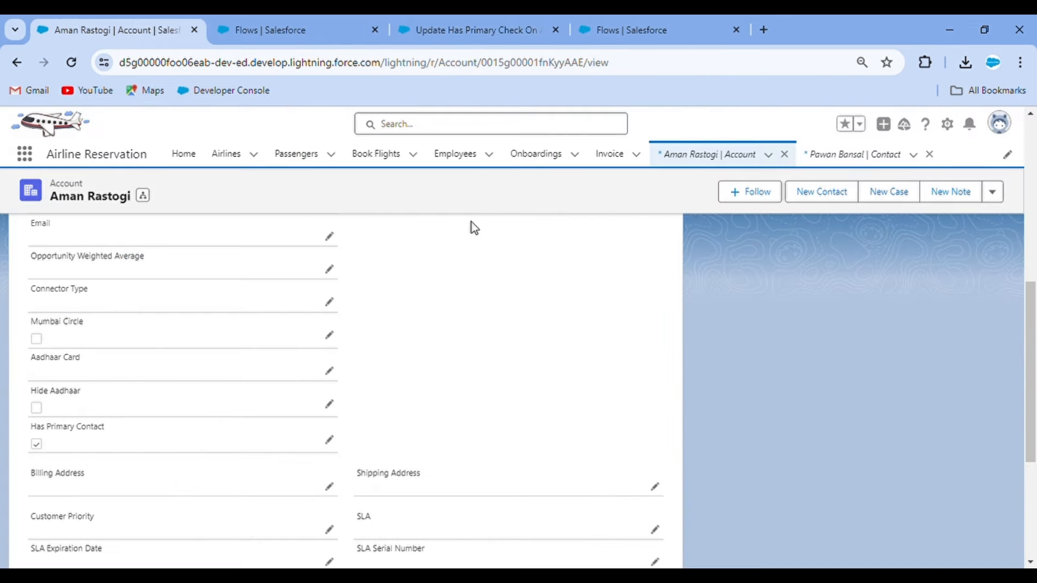
{"action": "left_click", "coordinate": [691, 152]}
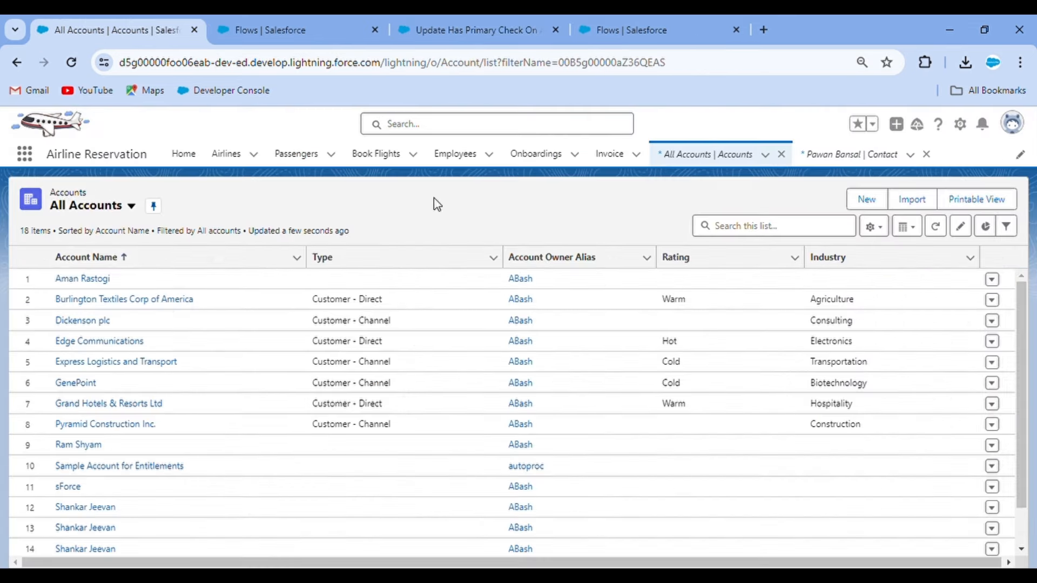
{"action": "left_click", "coordinate": [426, 124]}
{"action": "type", "text": "r"}
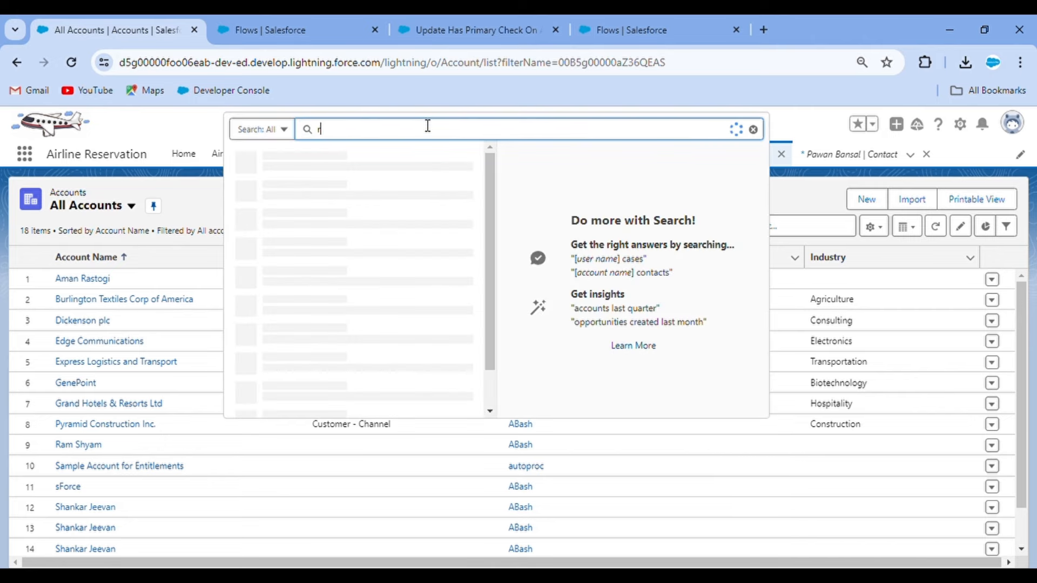
{"action": "type", "text": "am shyam"}
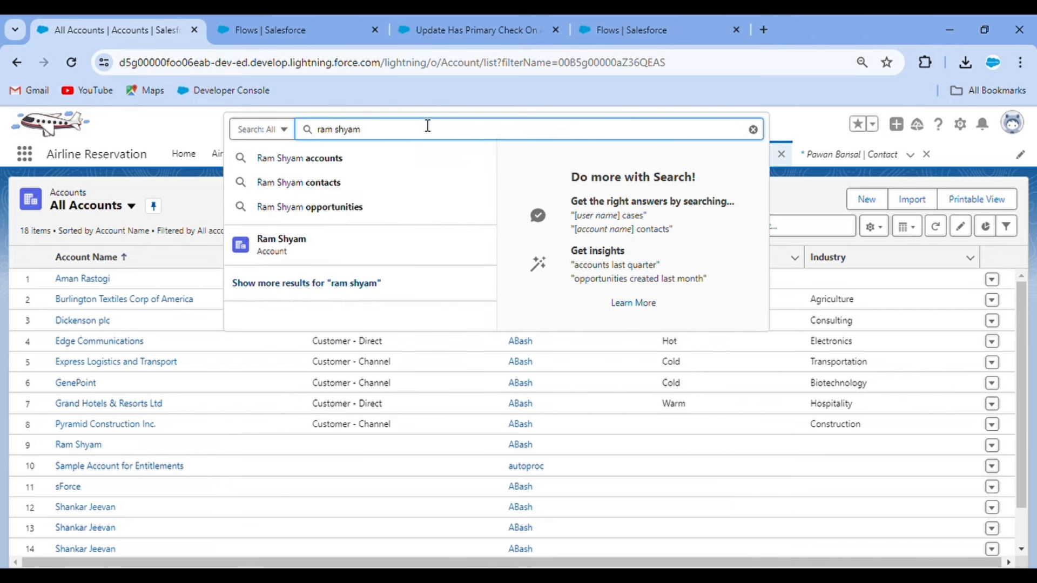
{"action": "left_click", "coordinate": [294, 248]}
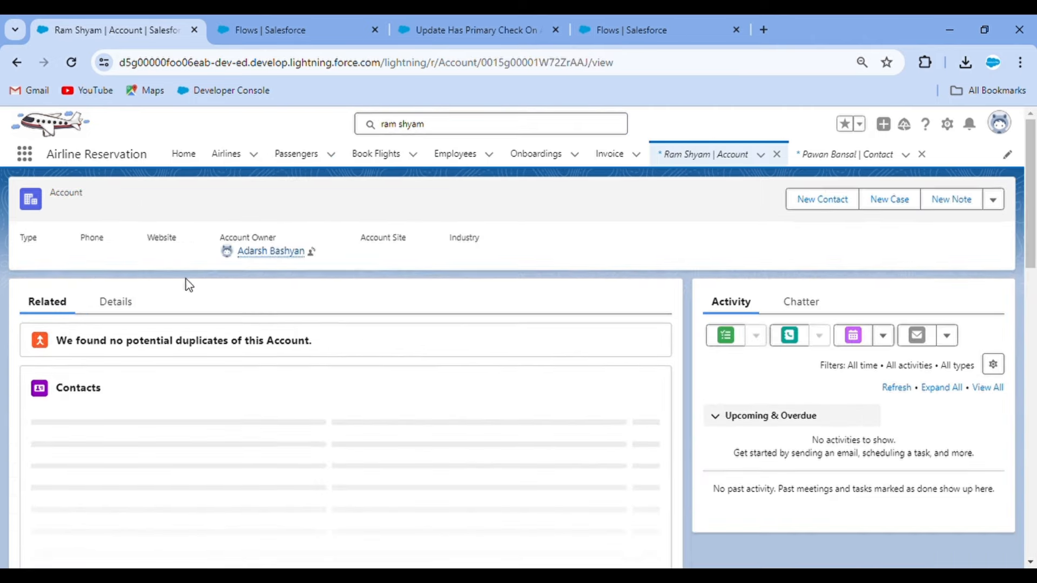
{"action": "left_click", "coordinate": [111, 306]}
{"action": "scroll", "coordinate": [155, 442], "scroll_direction": "down", "scroll_amount": 6}
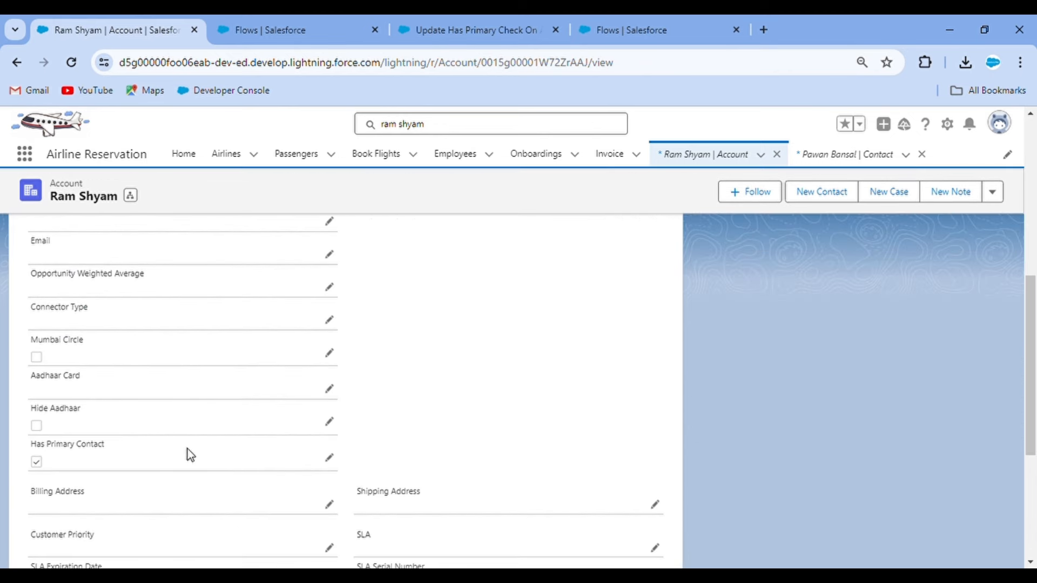
{"action": "left_click", "coordinate": [330, 460]}
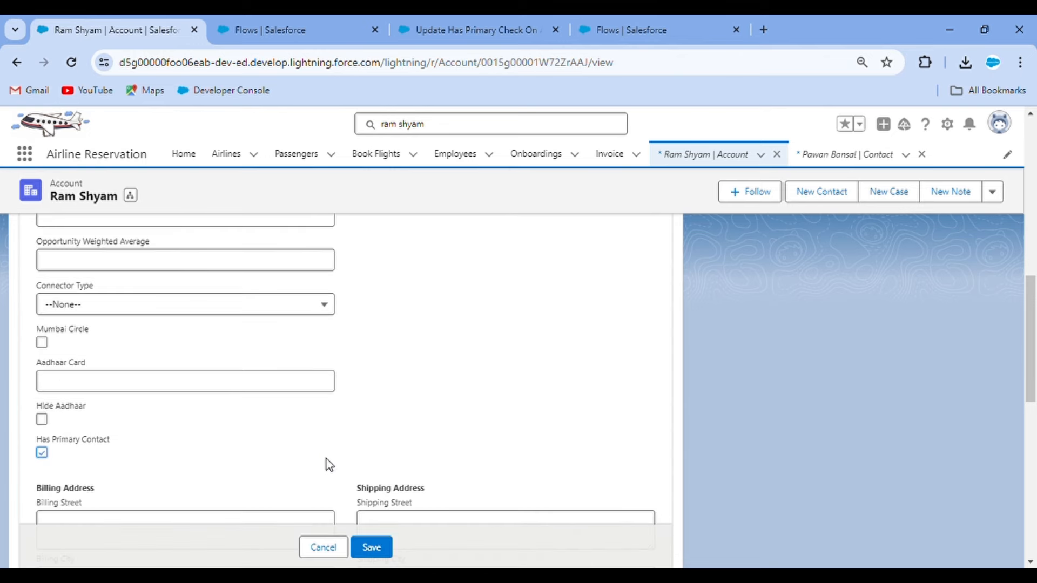
{"action": "left_click", "coordinate": [324, 557]}
Open the Edge Communications account from the All Accounts list and examine its Has Primary Contact field
{"action": "left_click", "coordinate": [664, 159]}
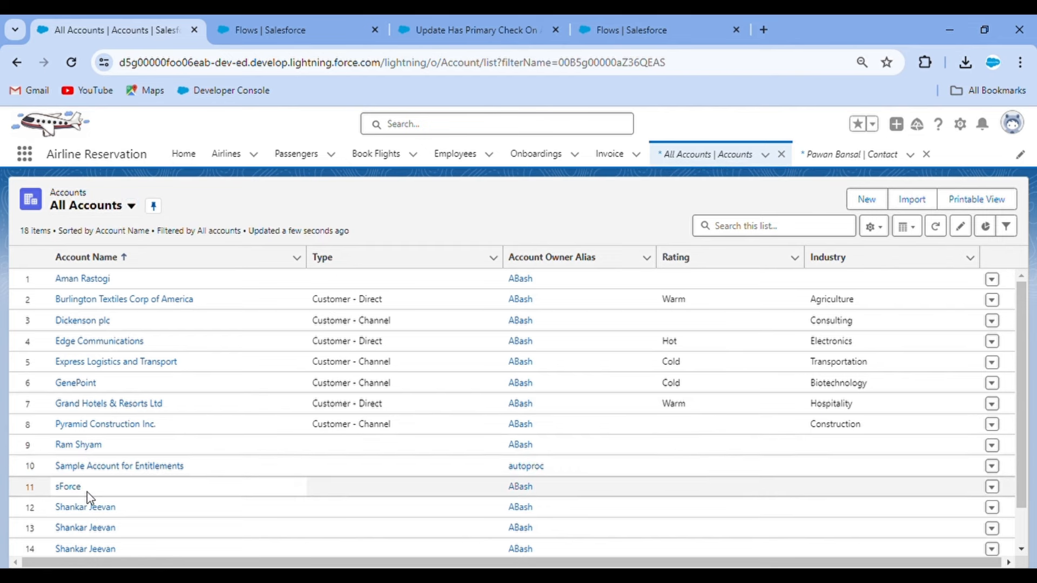
{"action": "scroll", "coordinate": [86, 491], "scroll_direction": "down", "scroll_amount": 3}
{"action": "scroll", "coordinate": [89, 396], "scroll_direction": "up", "scroll_amount": 2}
{"action": "left_click", "coordinate": [101, 341]}
{"action": "left_click", "coordinate": [113, 304]}
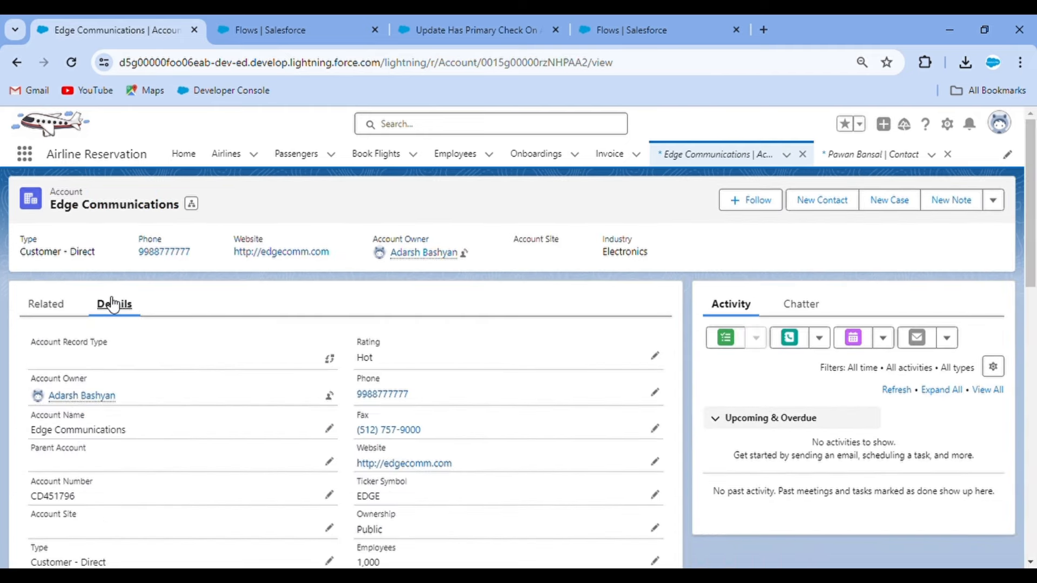
{"action": "scroll", "coordinate": [203, 405], "scroll_direction": "down", "scroll_amount": 8}
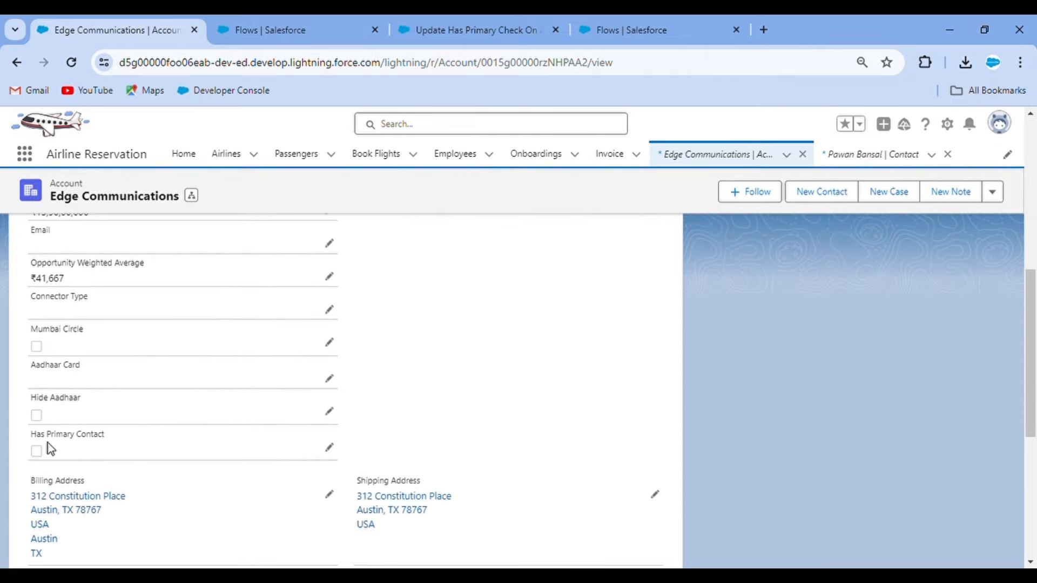
Return to the flow's debug setup and set the triggering record's Account ID to Edge Communications
{"action": "left_click", "coordinate": [651, 16]}
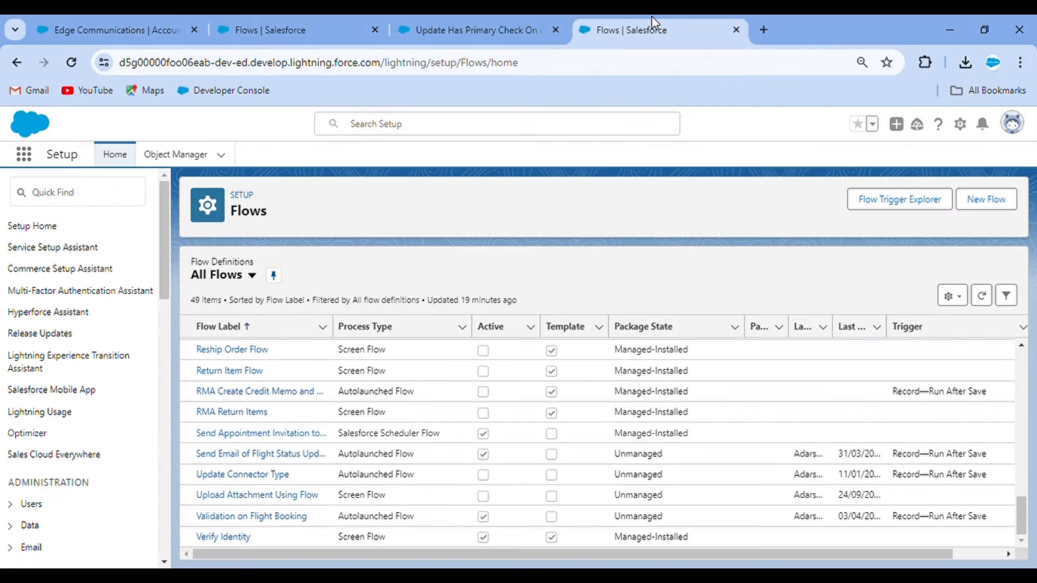
{"action": "left_click", "coordinate": [478, 25]}
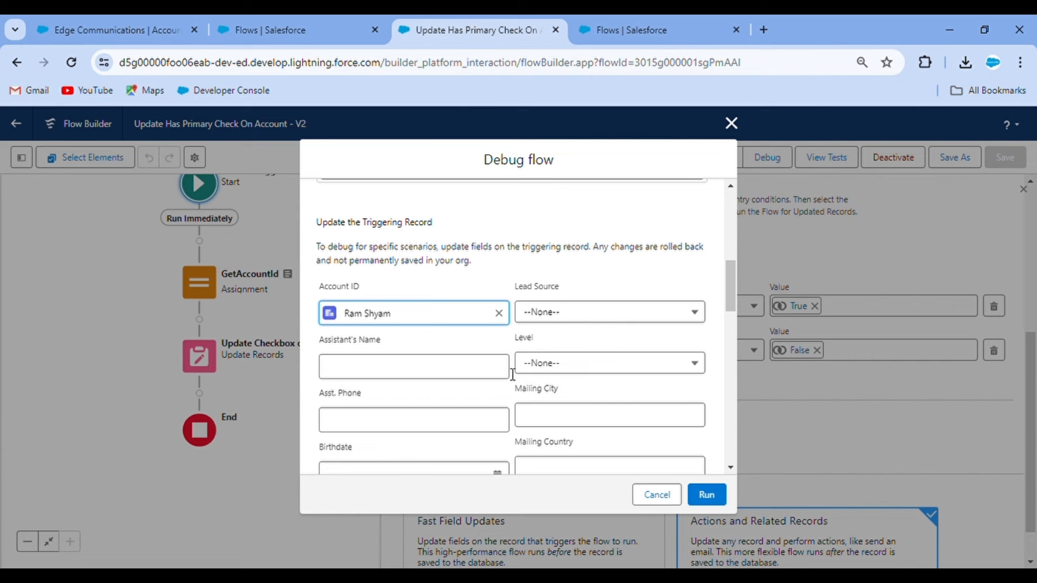
{"action": "left_click", "coordinate": [499, 313]}
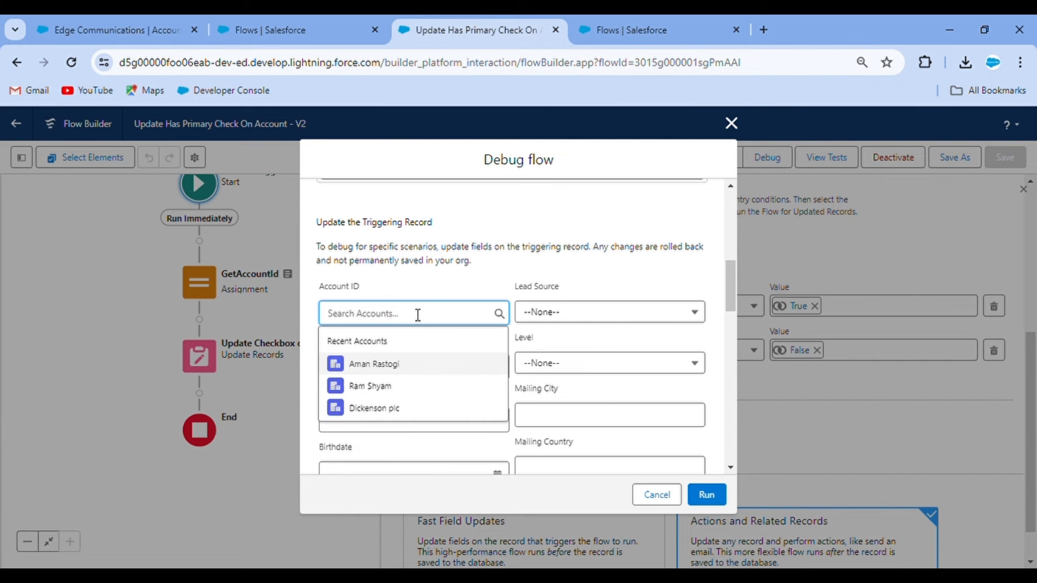
{"action": "type", "text": "edge"}
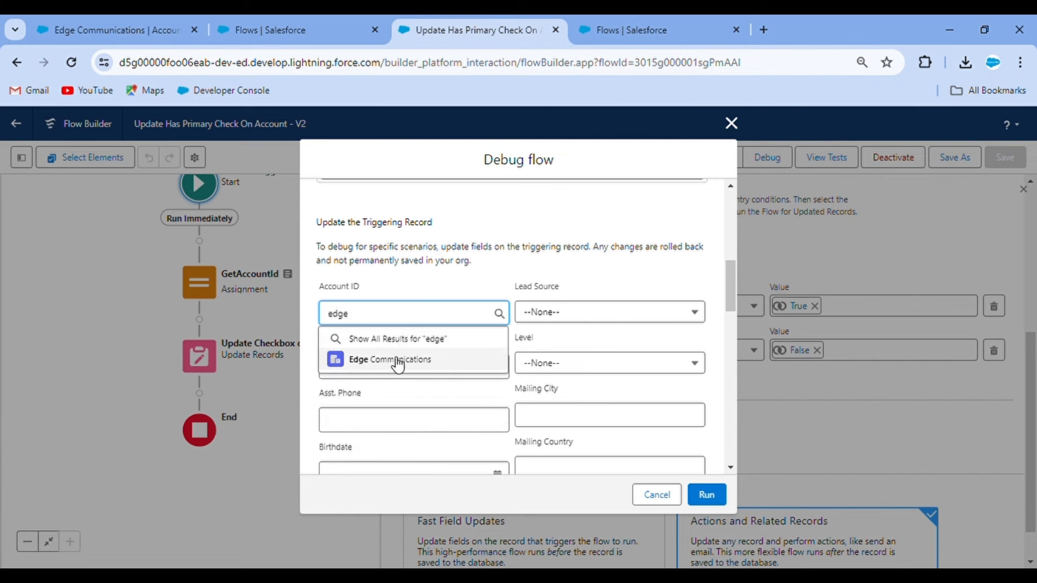
{"action": "left_click", "coordinate": [398, 360]}
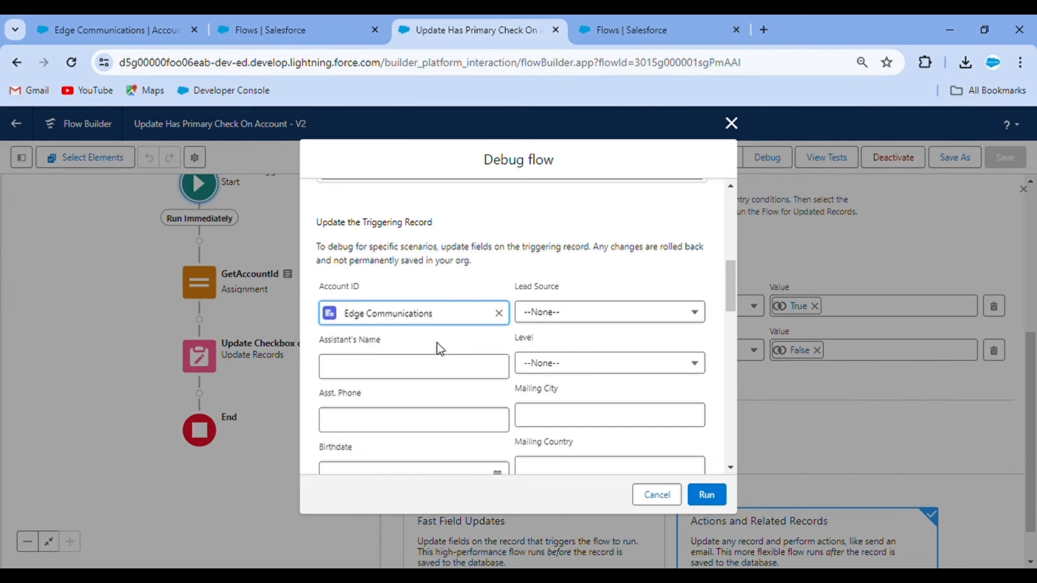
Enable Is Primary on the triggering record and run the flow debug
{"action": "scroll", "coordinate": [440, 348], "scroll_direction": "down", "scroll_amount": 8}
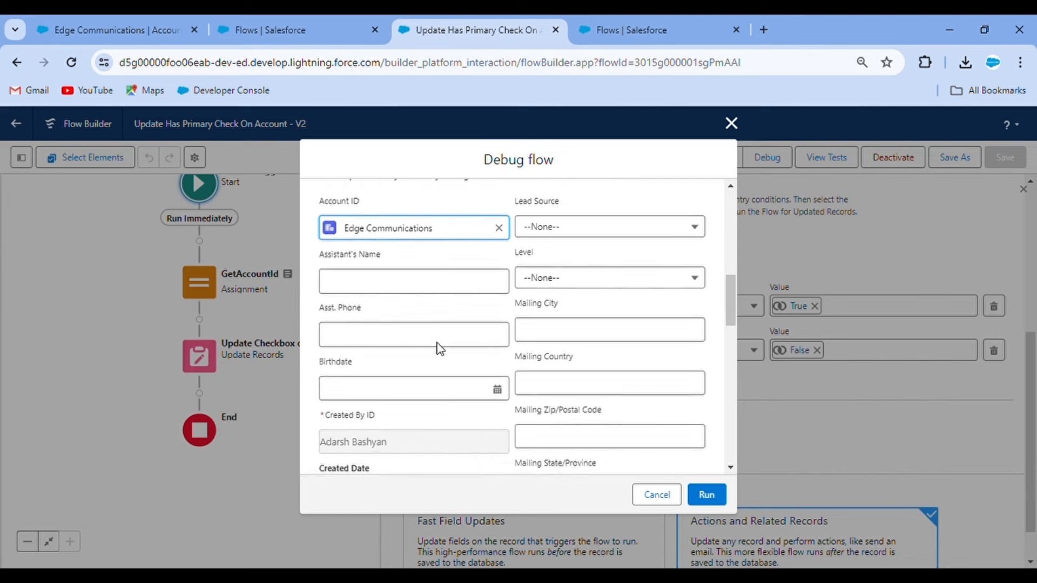
{"action": "scroll", "coordinate": [440, 348], "scroll_direction": "down", "scroll_amount": 5}
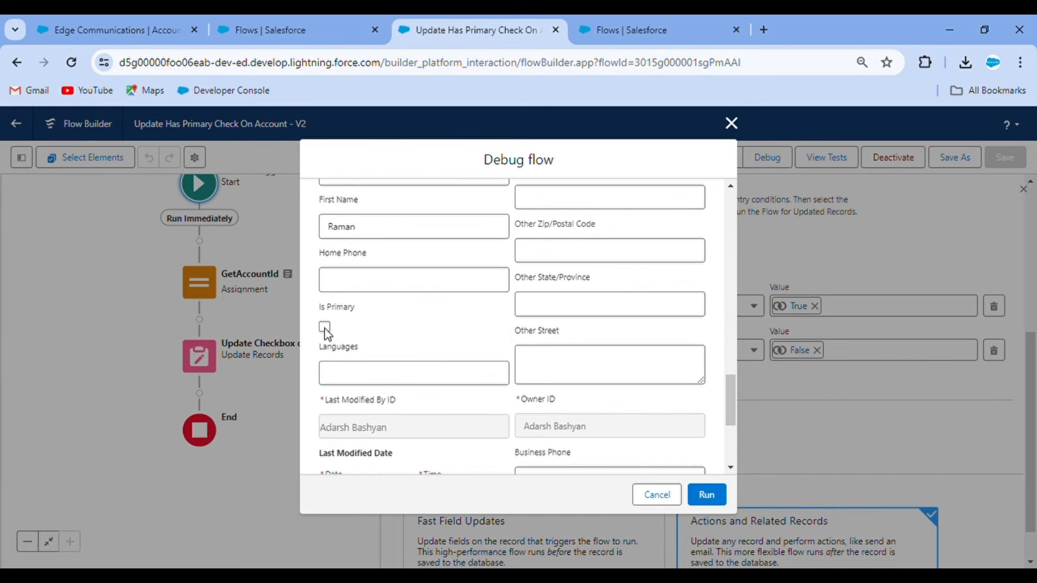
{"action": "scroll", "coordinate": [430, 326], "scroll_direction": "up", "scroll_amount": 10}
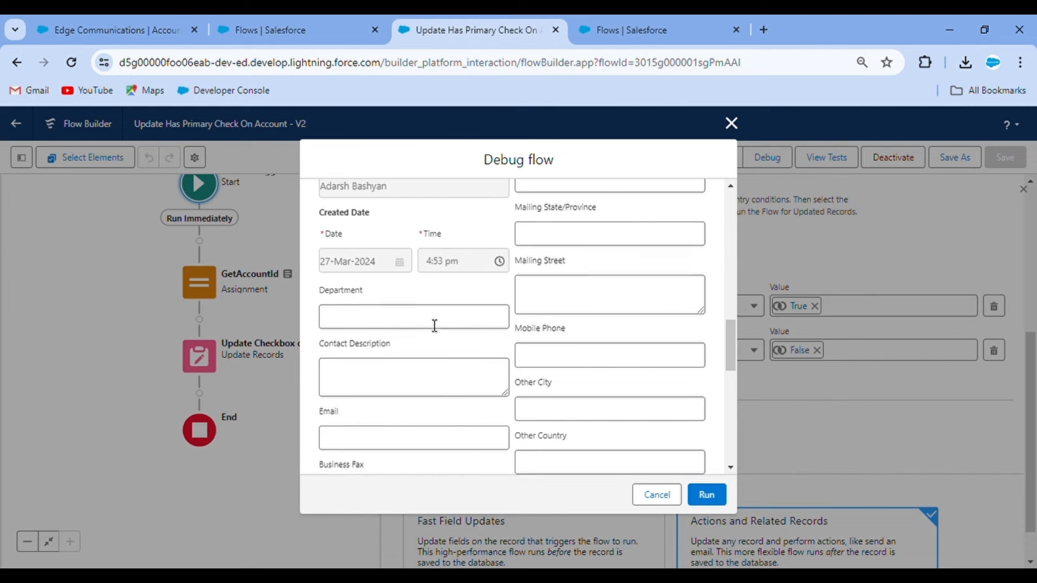
{"action": "scroll", "coordinate": [435, 325], "scroll_direction": "up", "scroll_amount": 2}
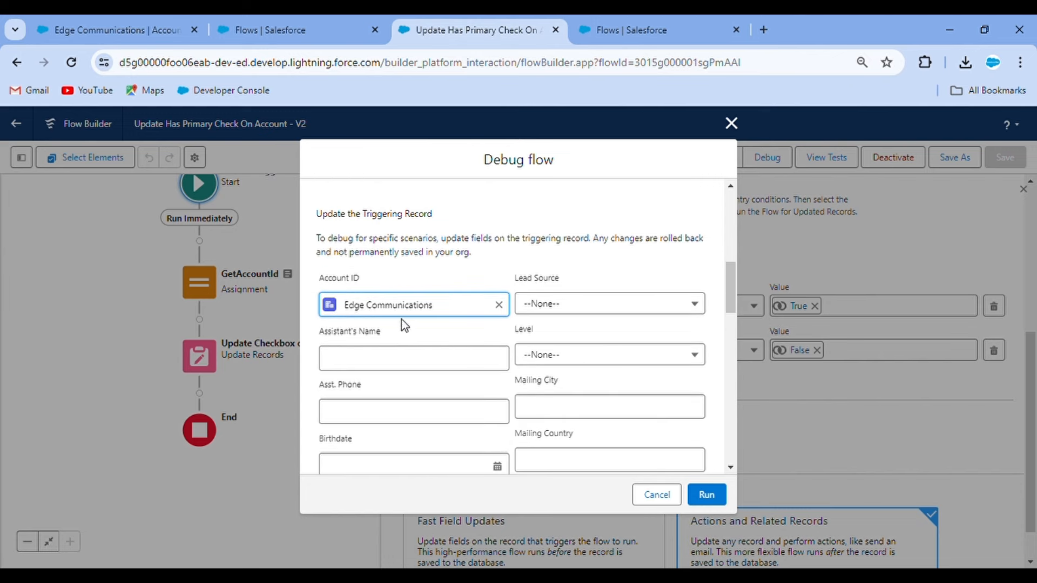
{"action": "scroll", "coordinate": [401, 319], "scroll_direction": "down", "scroll_amount": 10}
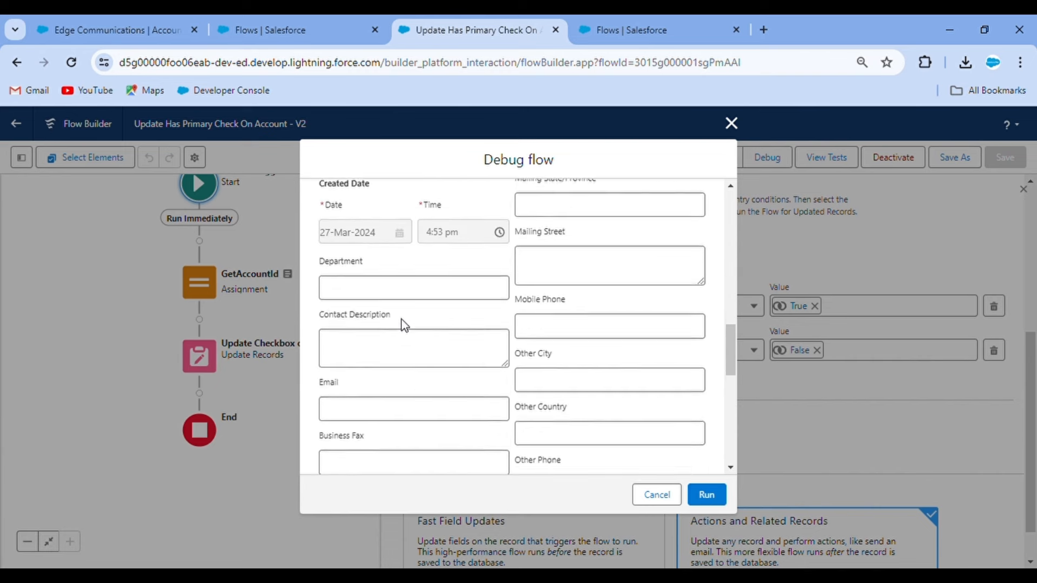
{"action": "scroll", "coordinate": [408, 325], "scroll_direction": "down", "scroll_amount": 5}
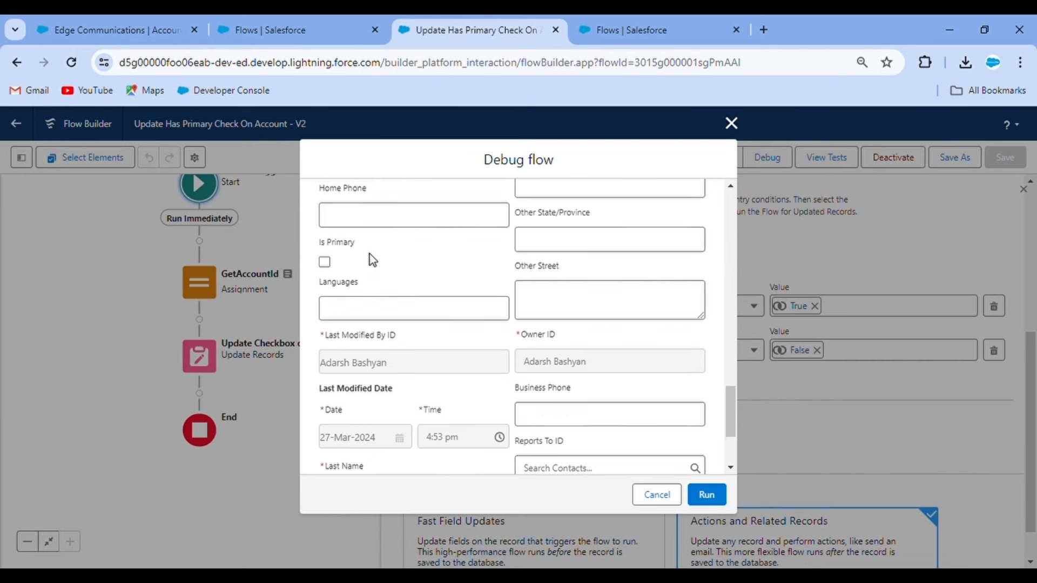
{"action": "scroll", "coordinate": [330, 263], "scroll_direction": "up", "scroll_amount": 1}
{"action": "double_click", "coordinate": [327, 290]}
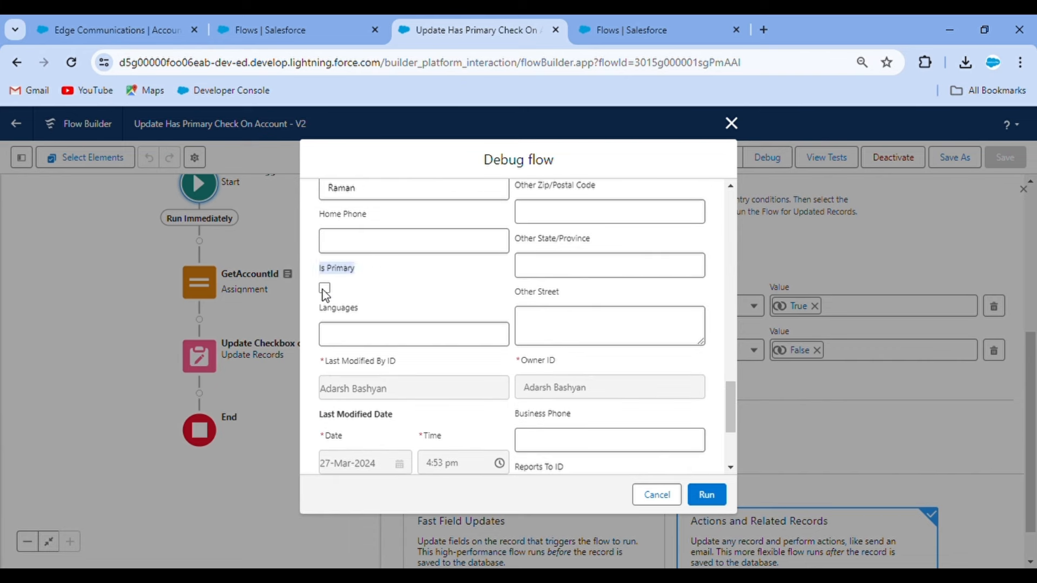
{"action": "mouse_move", "coordinate": [326, 291]}
{"action": "left_mouse_down"}
{"action": "mouse_move", "coordinate": [361, 285]}
{"action": "mouse_move", "coordinate": [306, 290]}
{"action": "mouse_move", "coordinate": [324, 286]}
{"action": "left_mouse_up"}
{"action": "scroll", "coordinate": [356, 295], "scroll_direction": "up", "scroll_amount": 1}
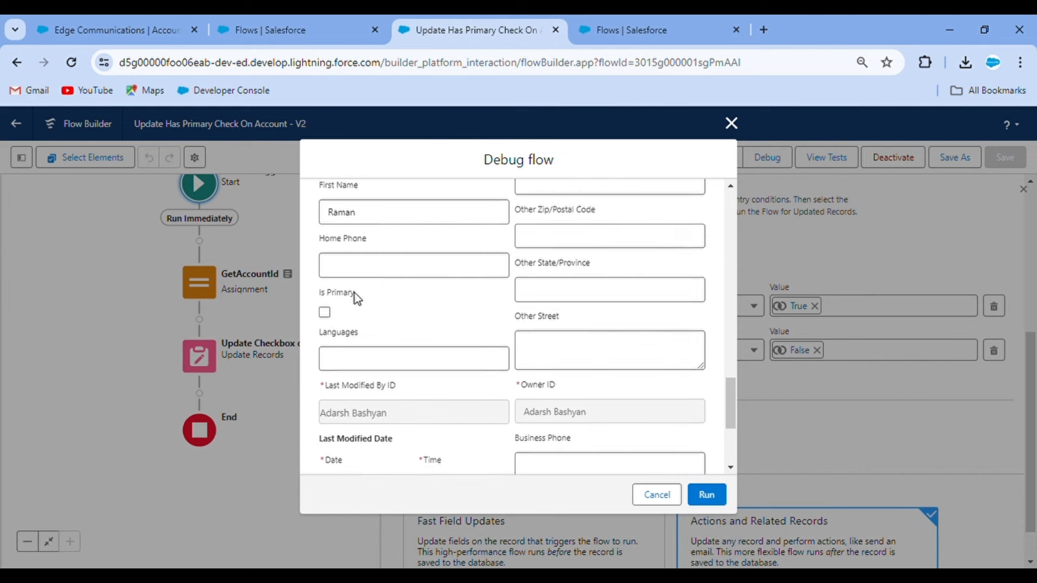
{"action": "left_click", "coordinate": [324, 319]}
{"action": "left_click", "coordinate": [324, 320]}
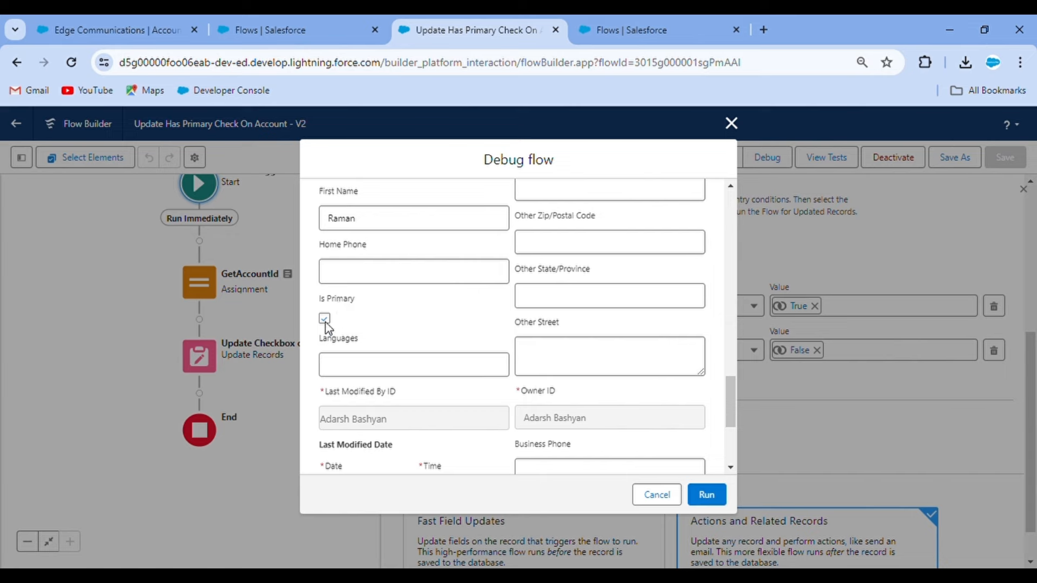
{"action": "left_click", "coordinate": [707, 495]}
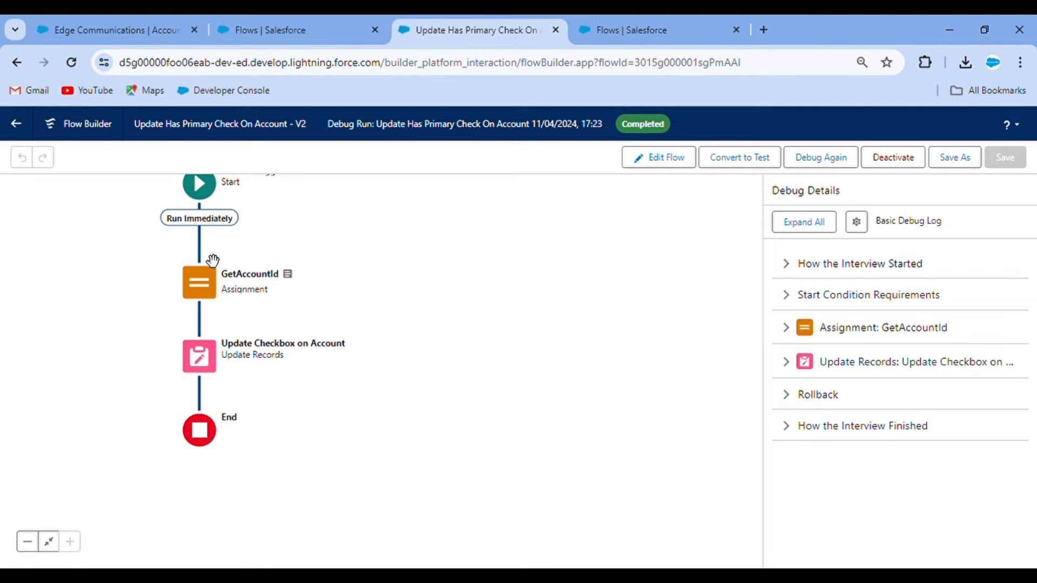
{"action": "left_click_drag", "start_coordinate": [212, 259], "coordinate": [214, 280]}
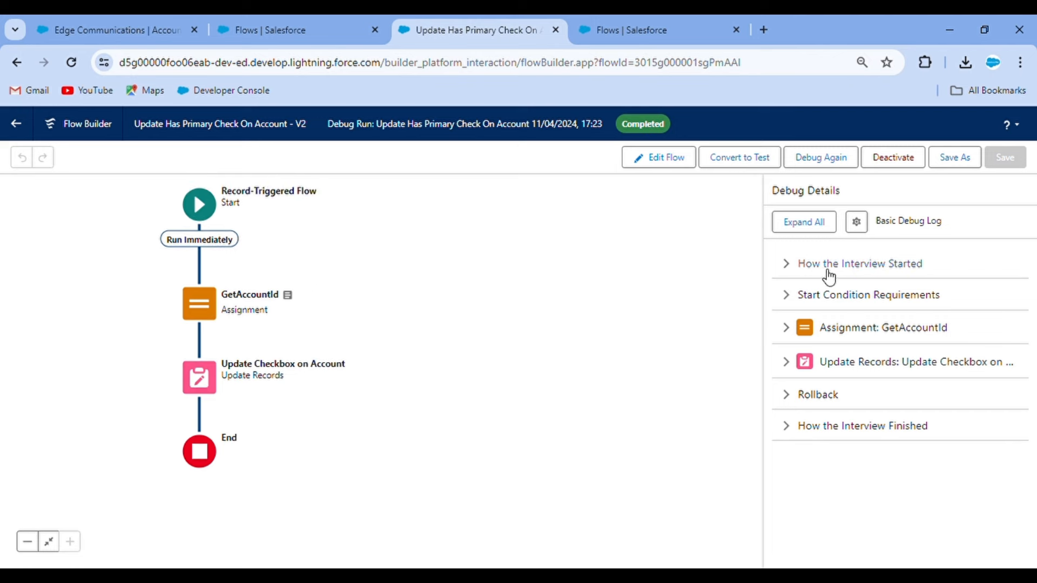
Expand all debug details and examine the start conditions, the GetAccountId assignment result, the account checkbox update and the rollback
{"action": "left_click", "coordinate": [810, 233]}
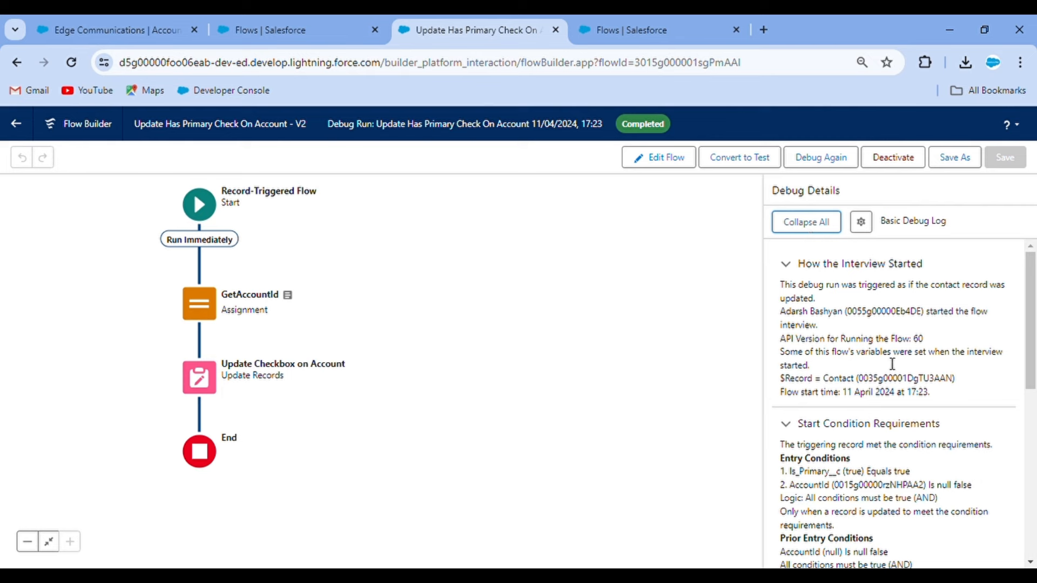
{"action": "scroll", "coordinate": [892, 364], "scroll_direction": "down", "scroll_amount": 3}
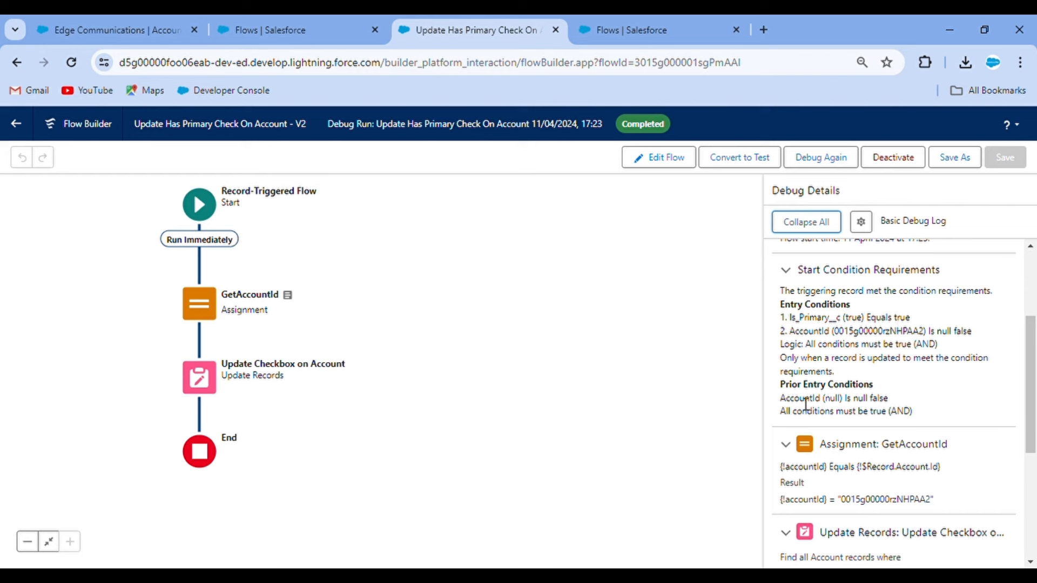
{"action": "scroll", "coordinate": [919, 370], "scroll_direction": "down", "scroll_amount": 2}
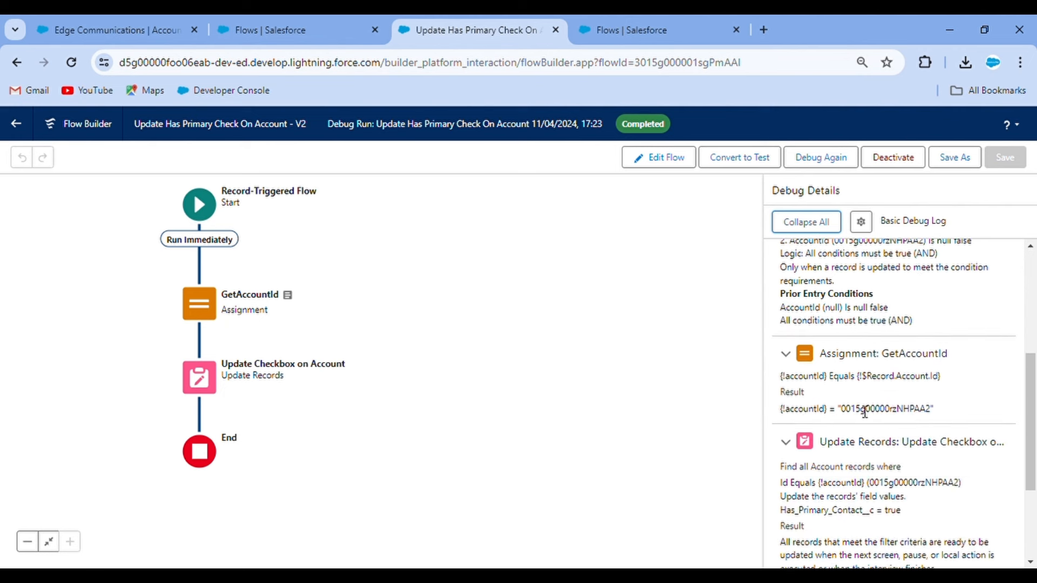
{"action": "double_click", "coordinate": [902, 412]}
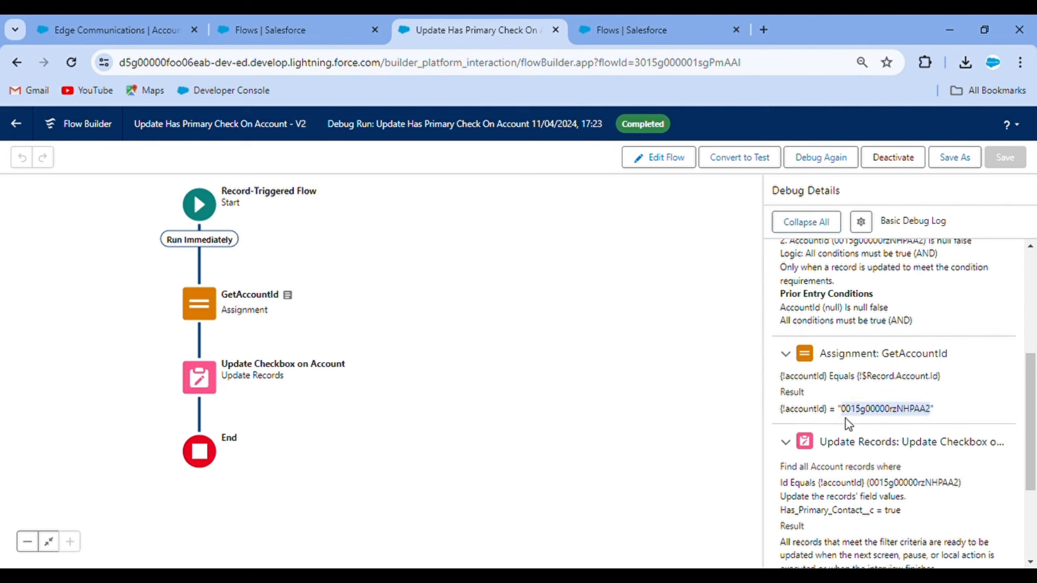
{"action": "scroll", "coordinate": [885, 416], "scroll_direction": "down", "scroll_amount": 2}
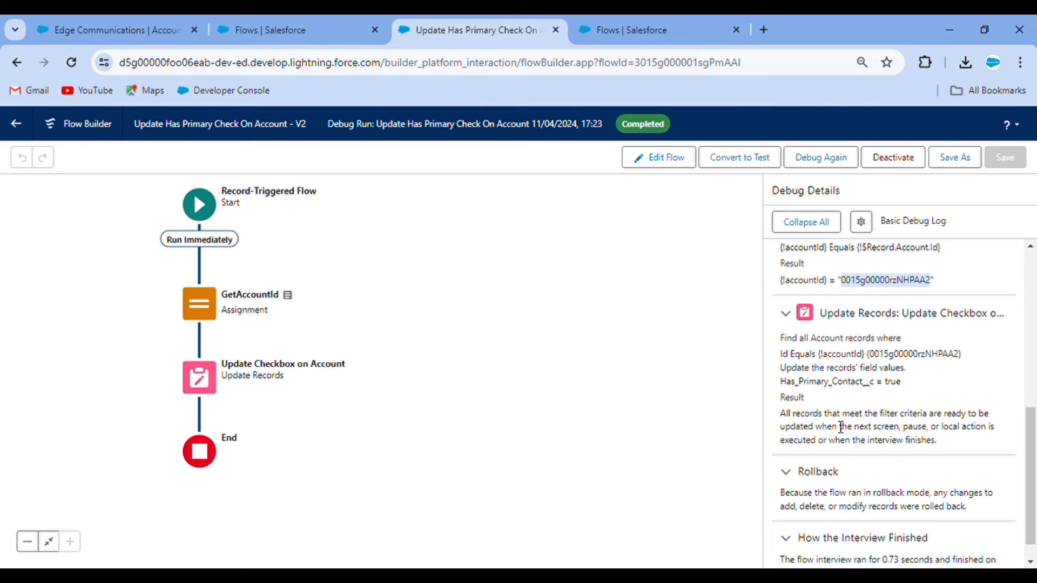
{"action": "scroll", "coordinate": [839, 413], "scroll_direction": "down", "scroll_amount": 1}
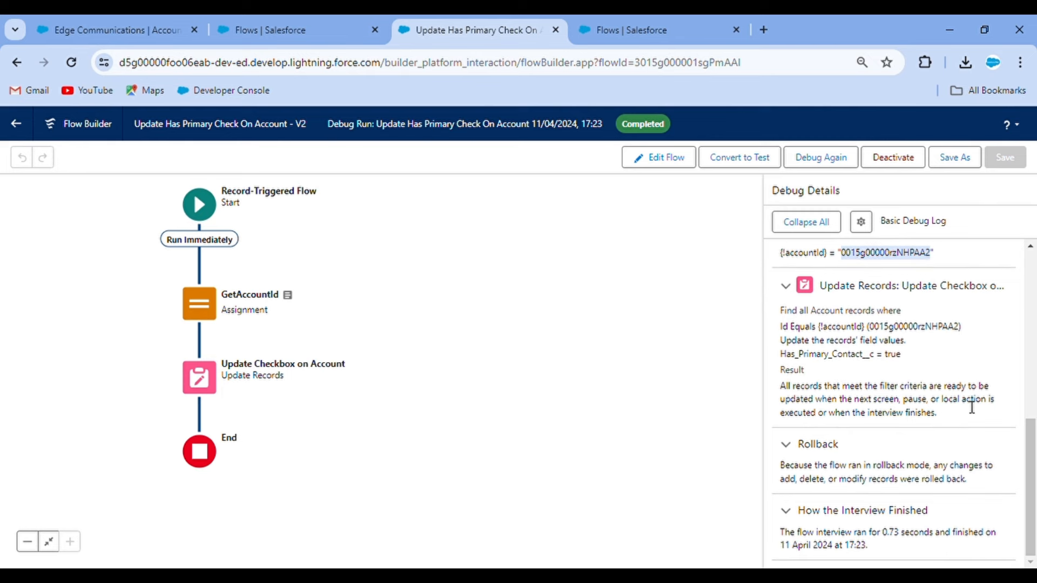